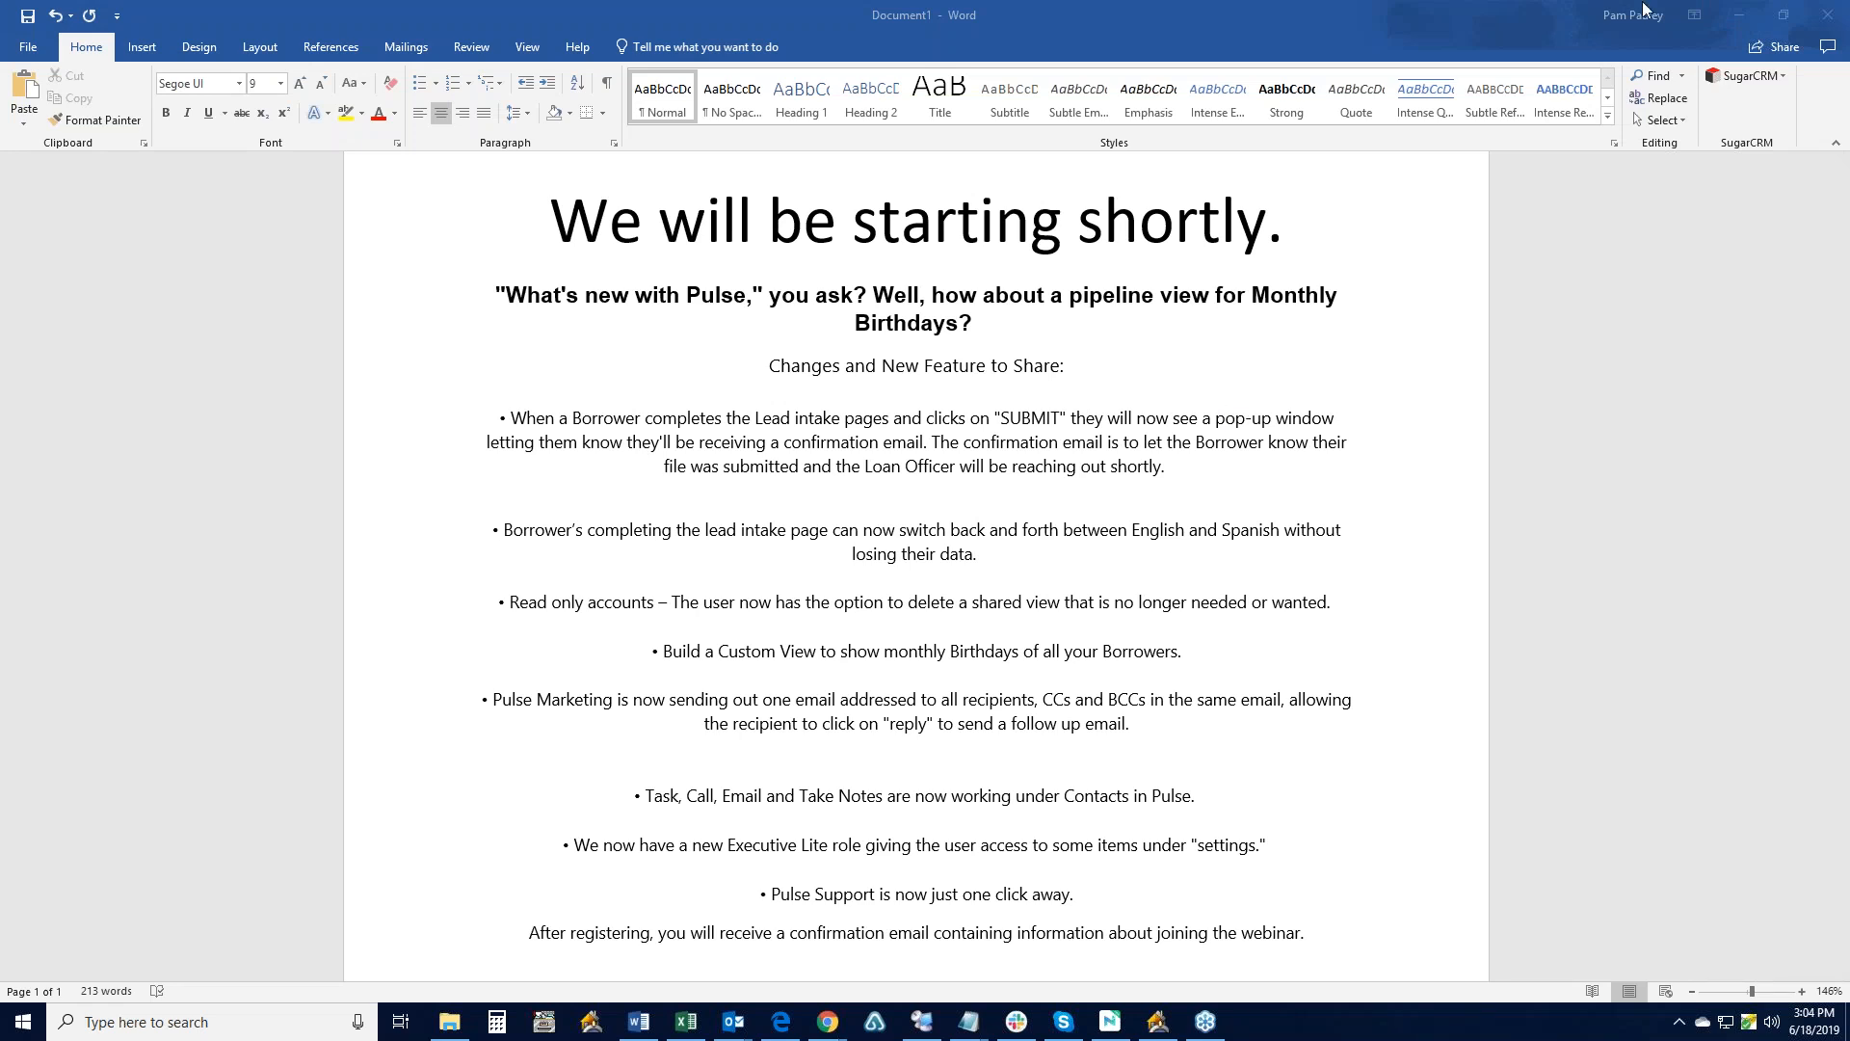
# - Drag the Word 'We will be starting shortly' document aside to reveal the Pulse lead intake page
pyautogui.moveTo(1537, 8); pyautogui.dragTo(0, 24)
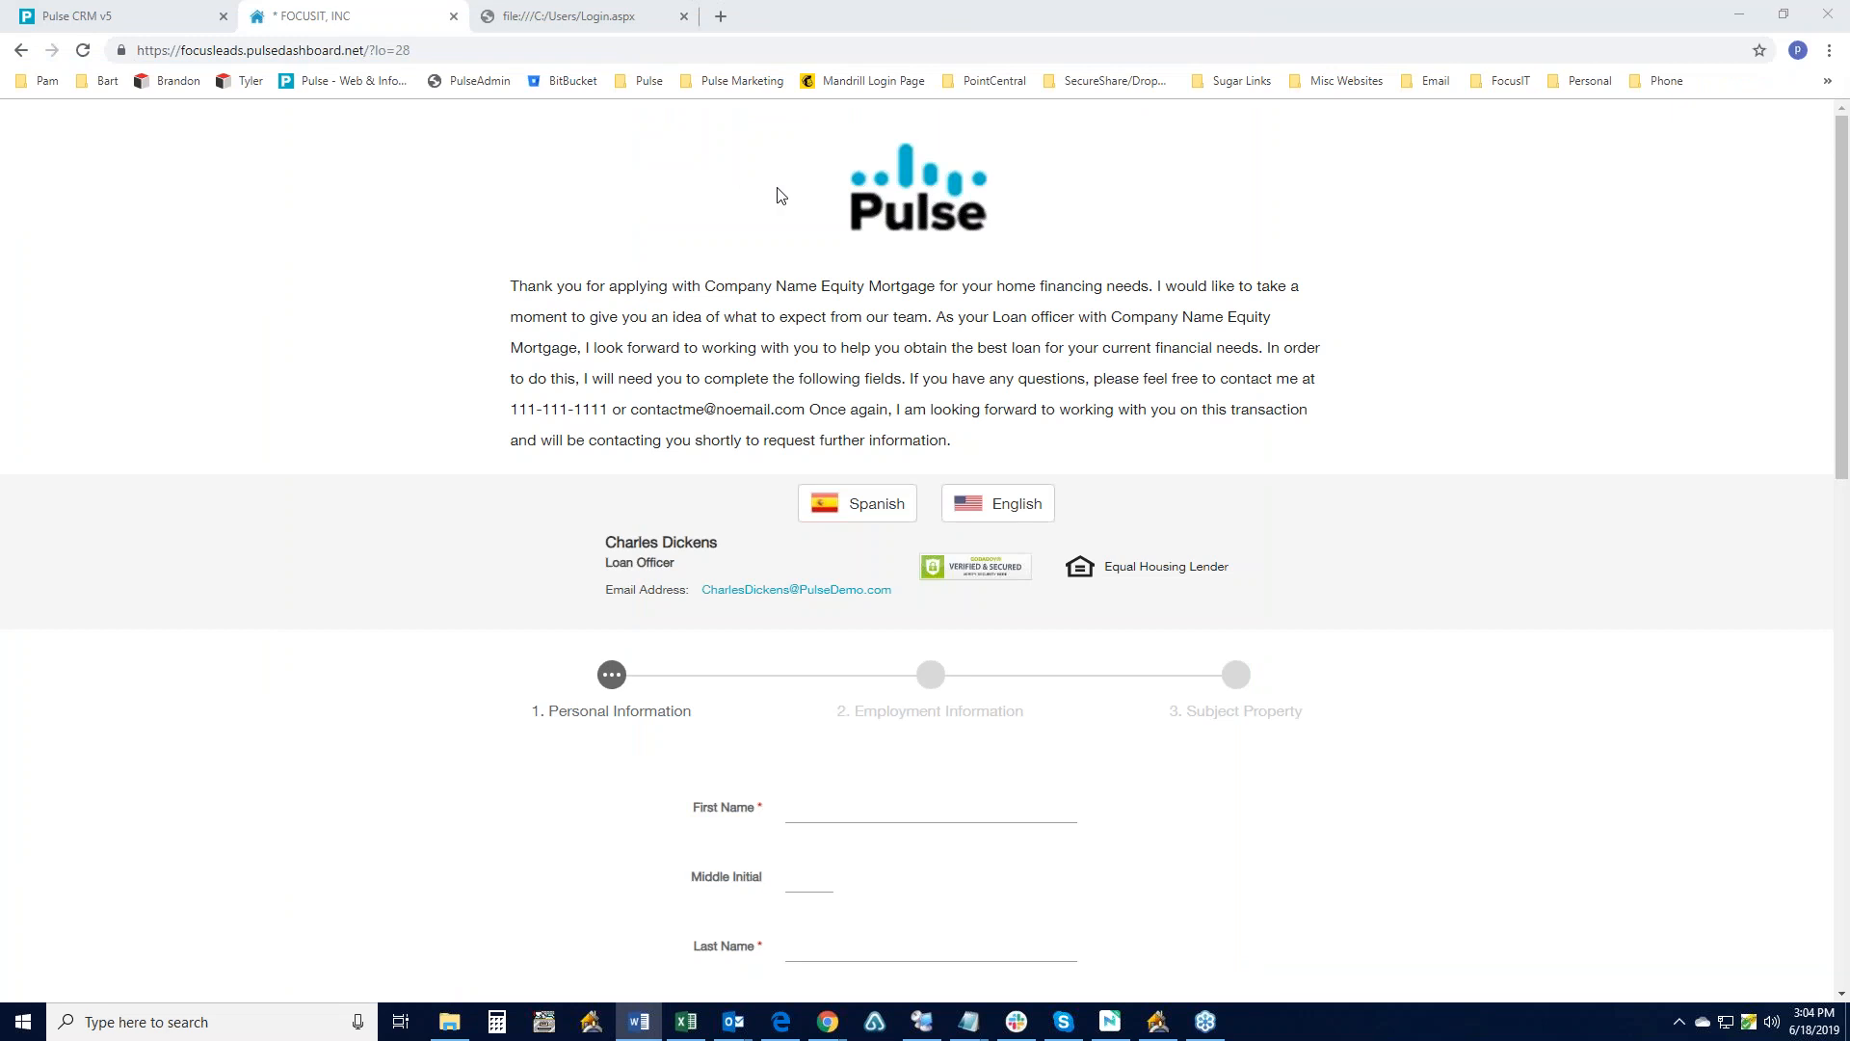
pyautogui.scroll(-1, 781, 195)
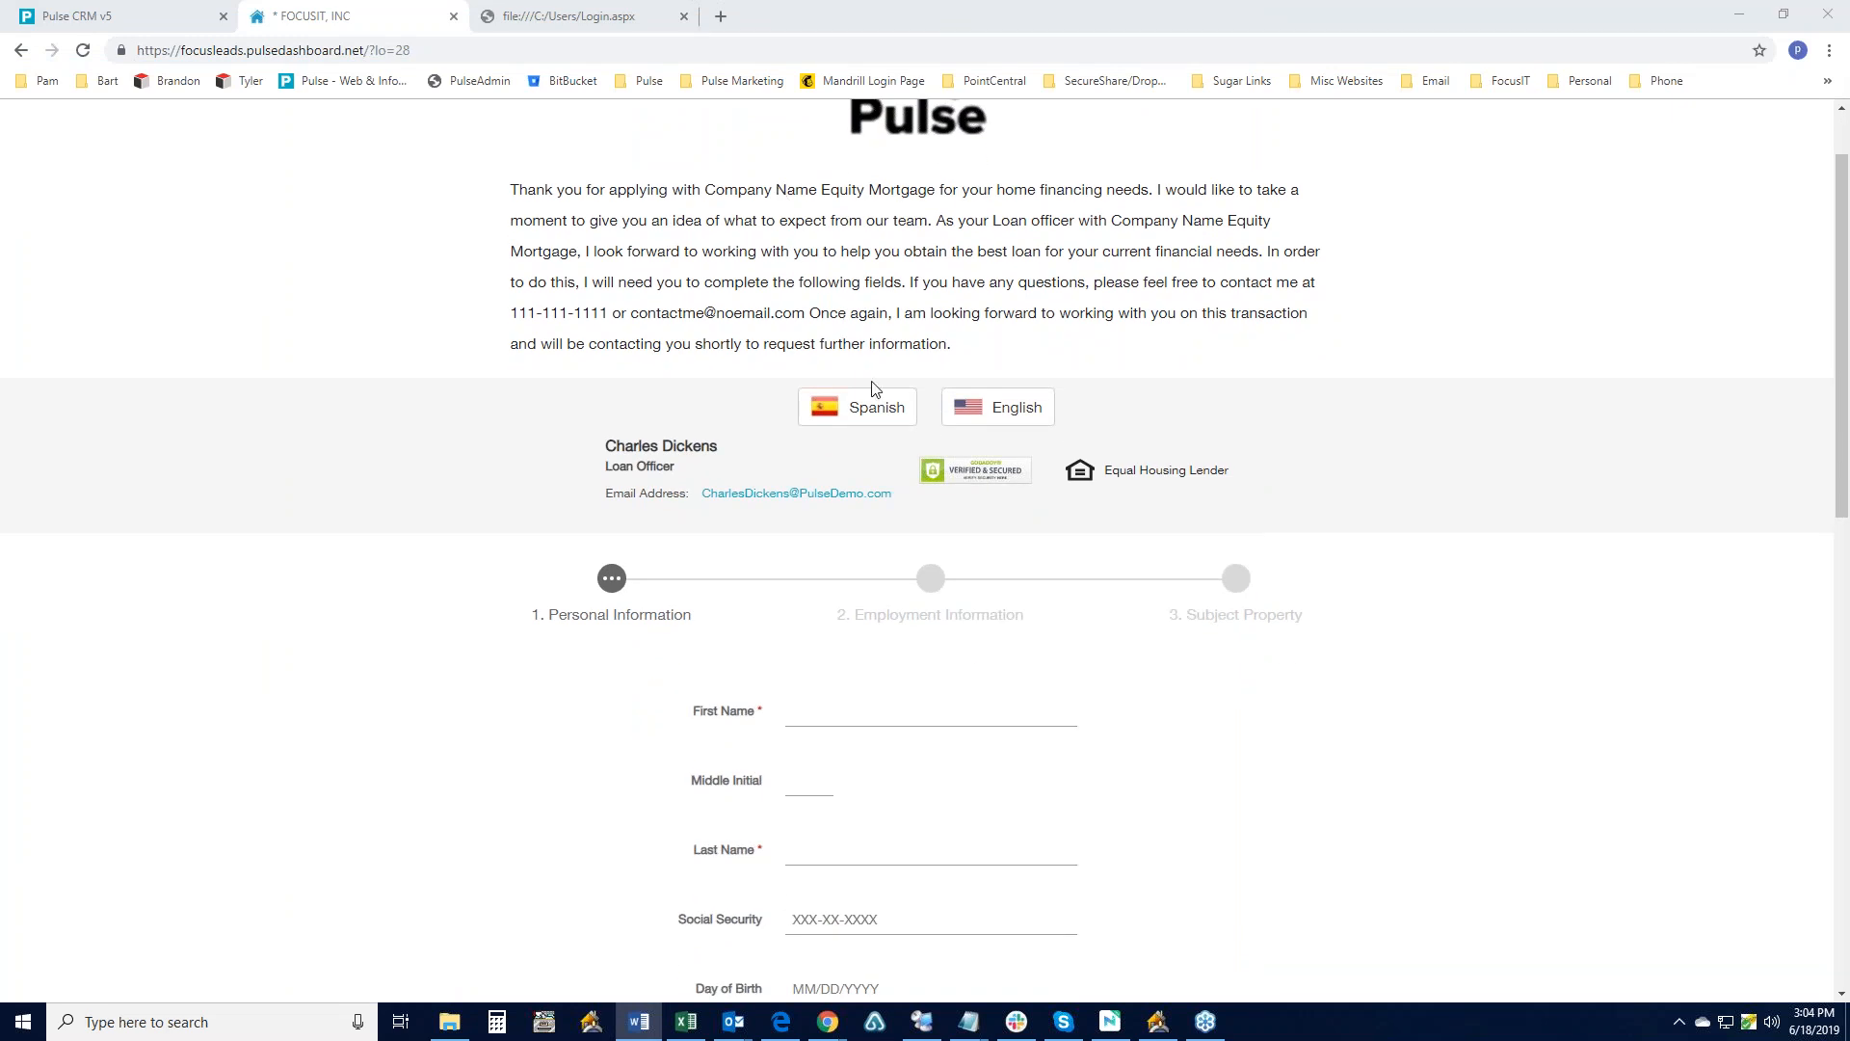
pyautogui.click(877, 405)
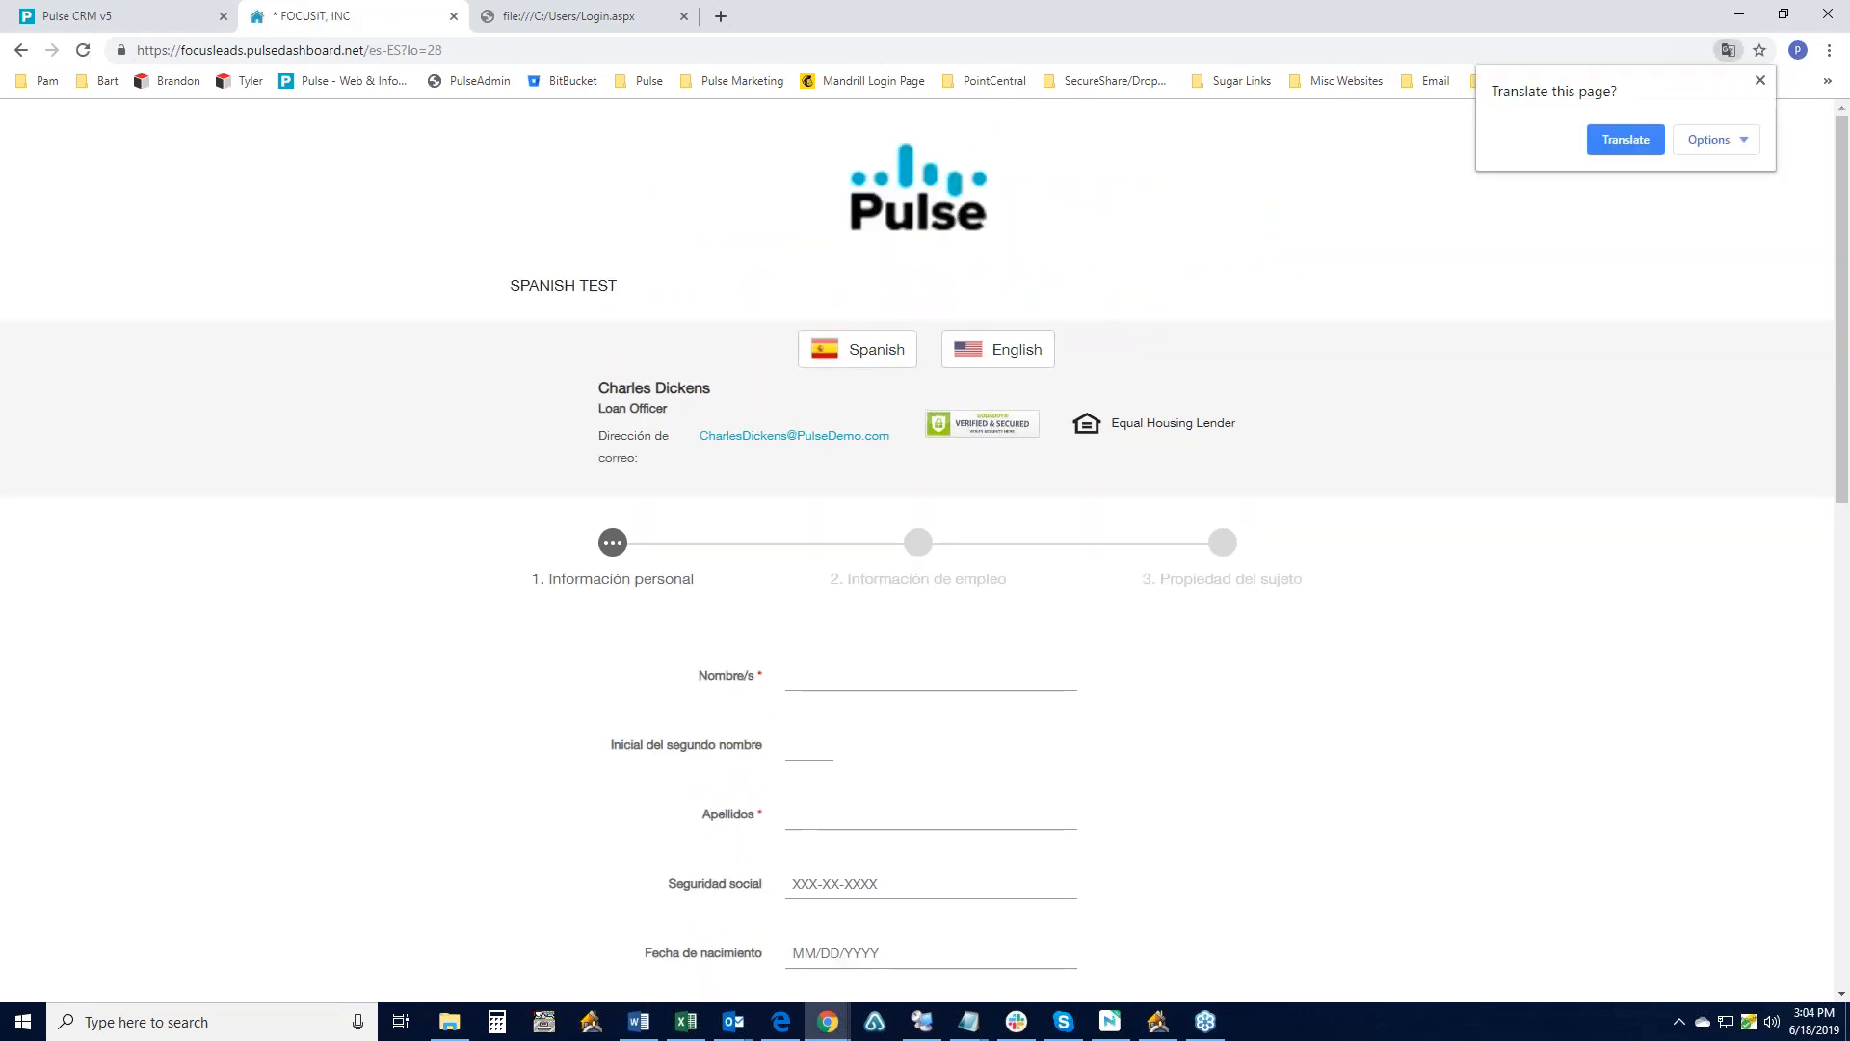
pyautogui.click(1012, 353)
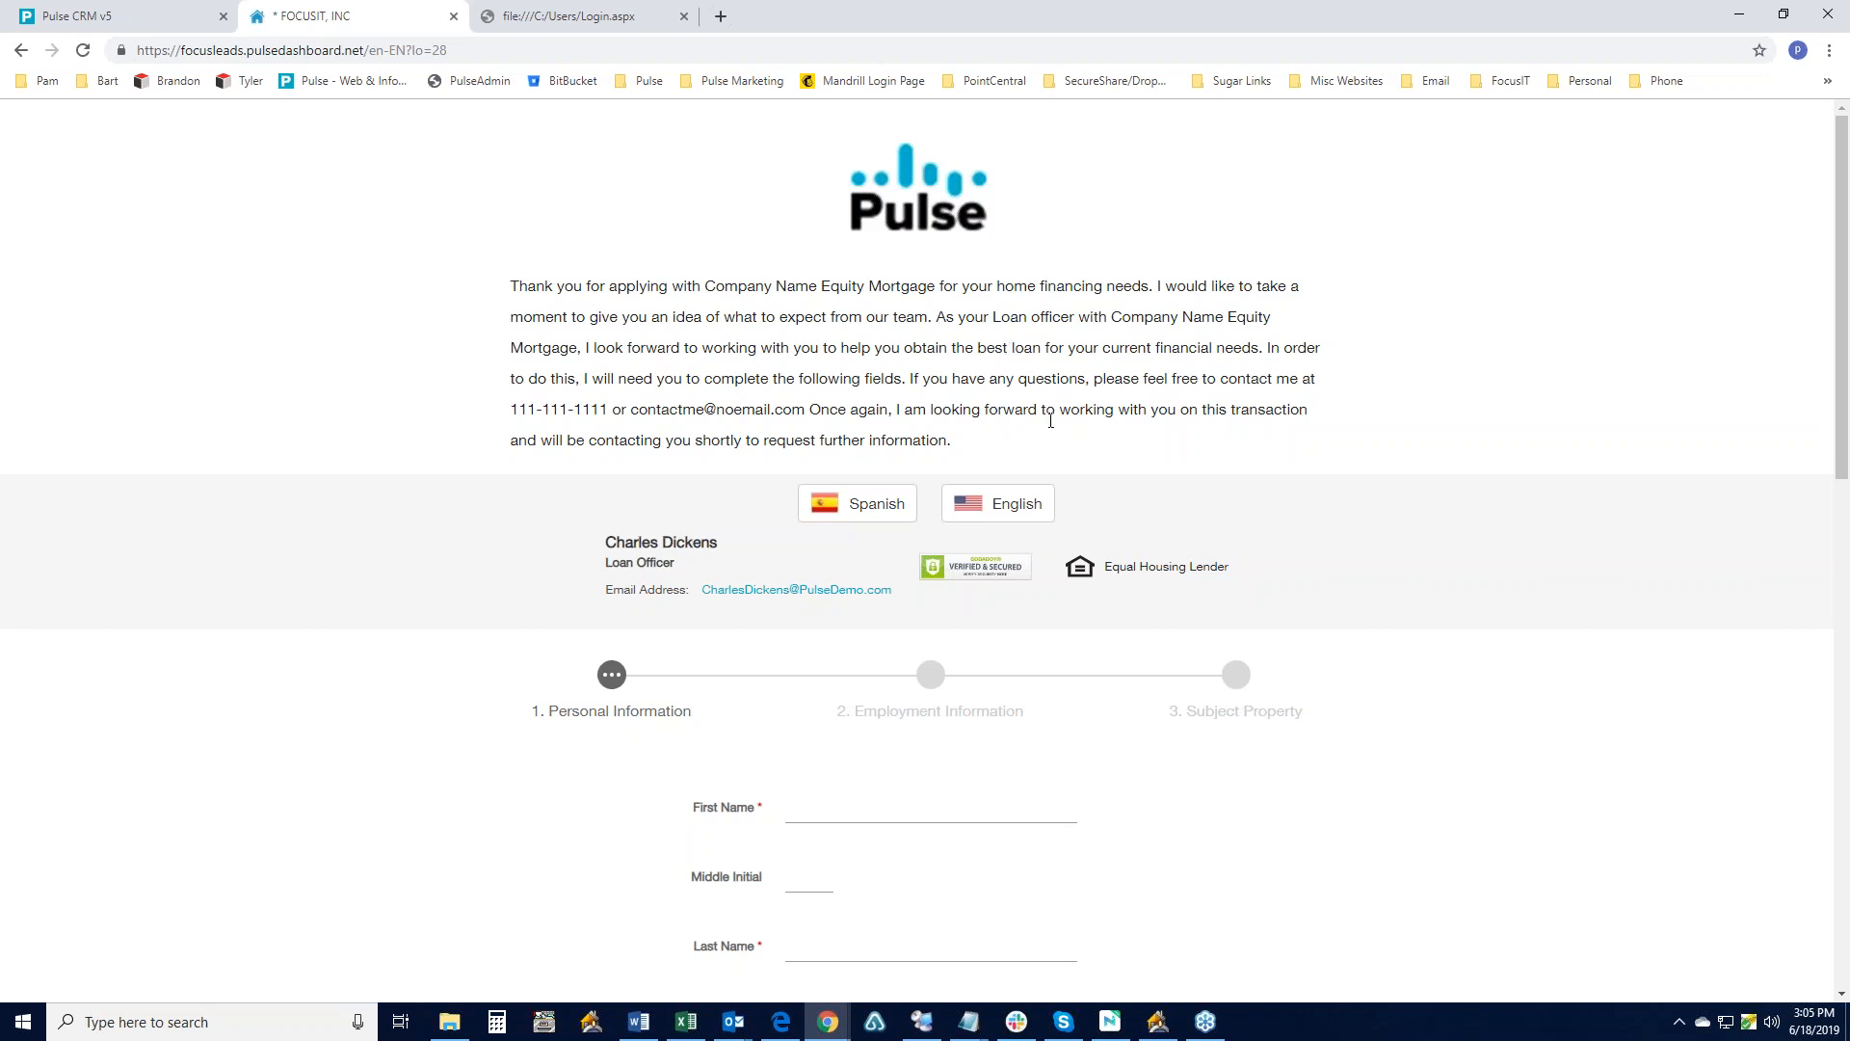
pyautogui.scroll(-2, 1121, 485)
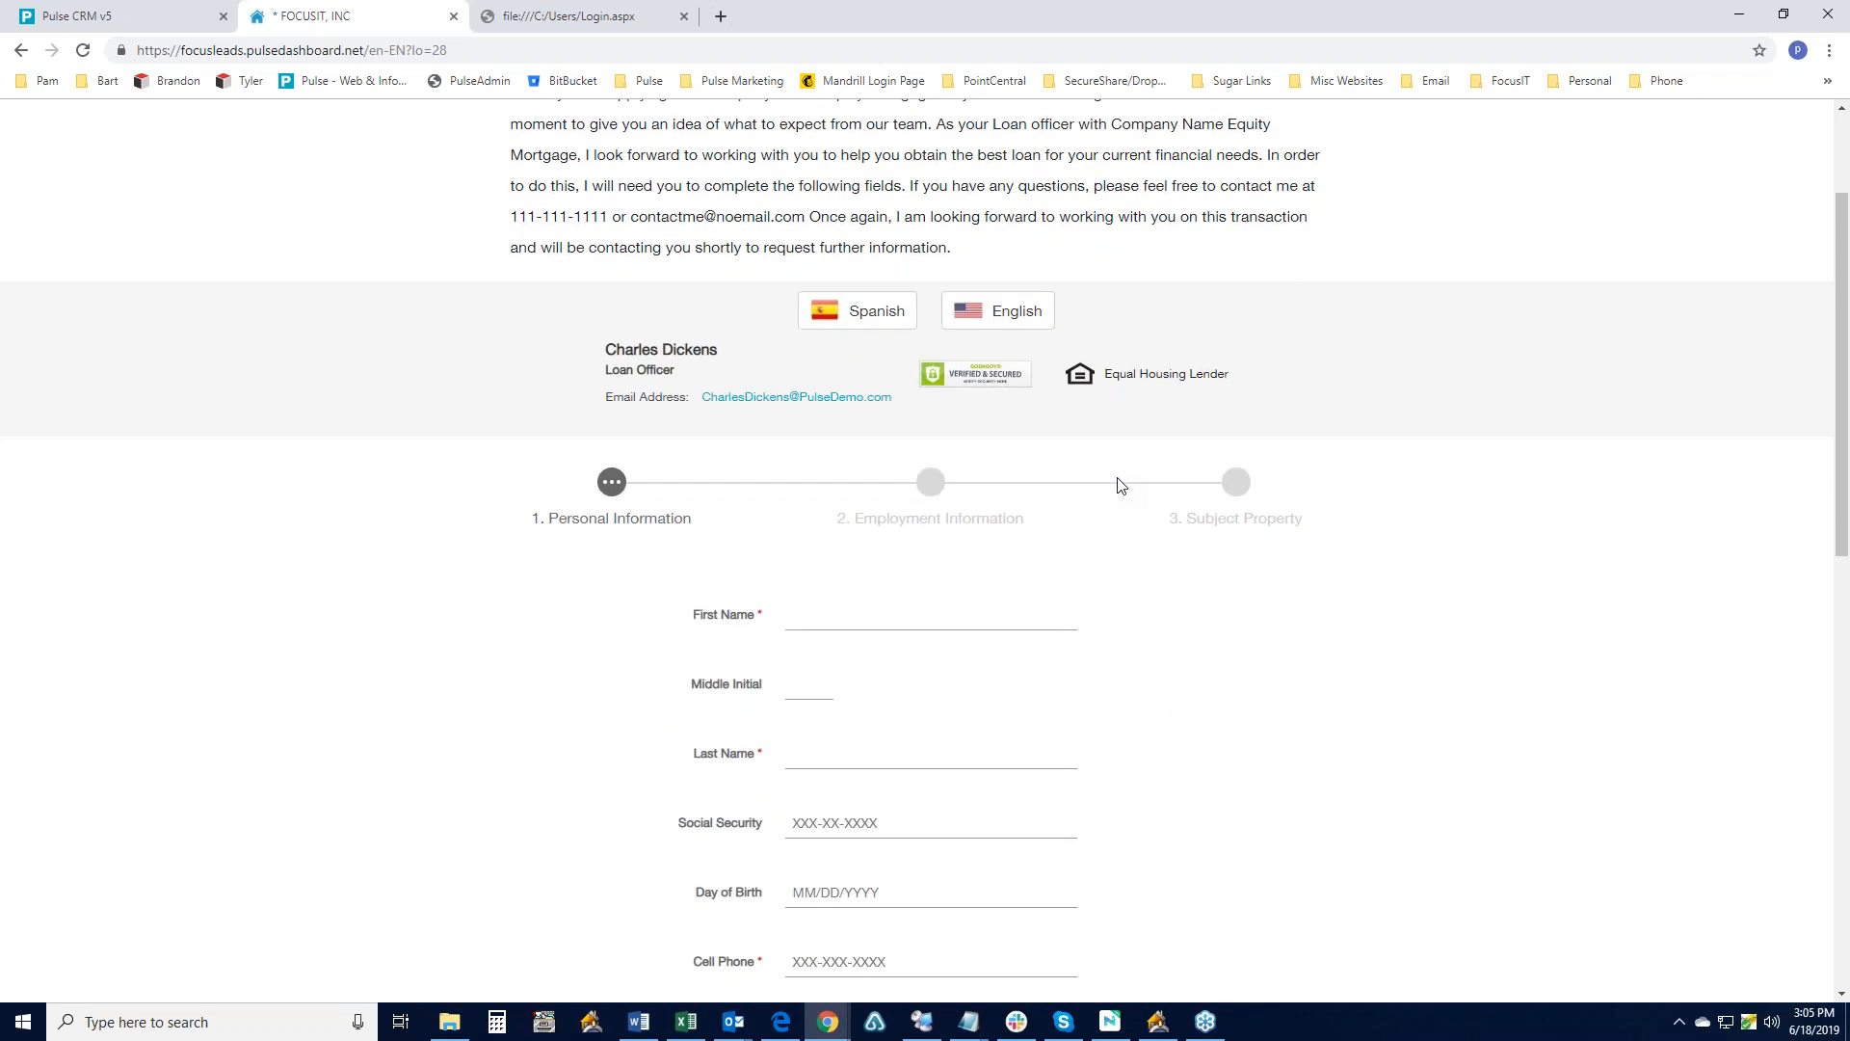
pyautogui.scroll(-5, 1120, 485)
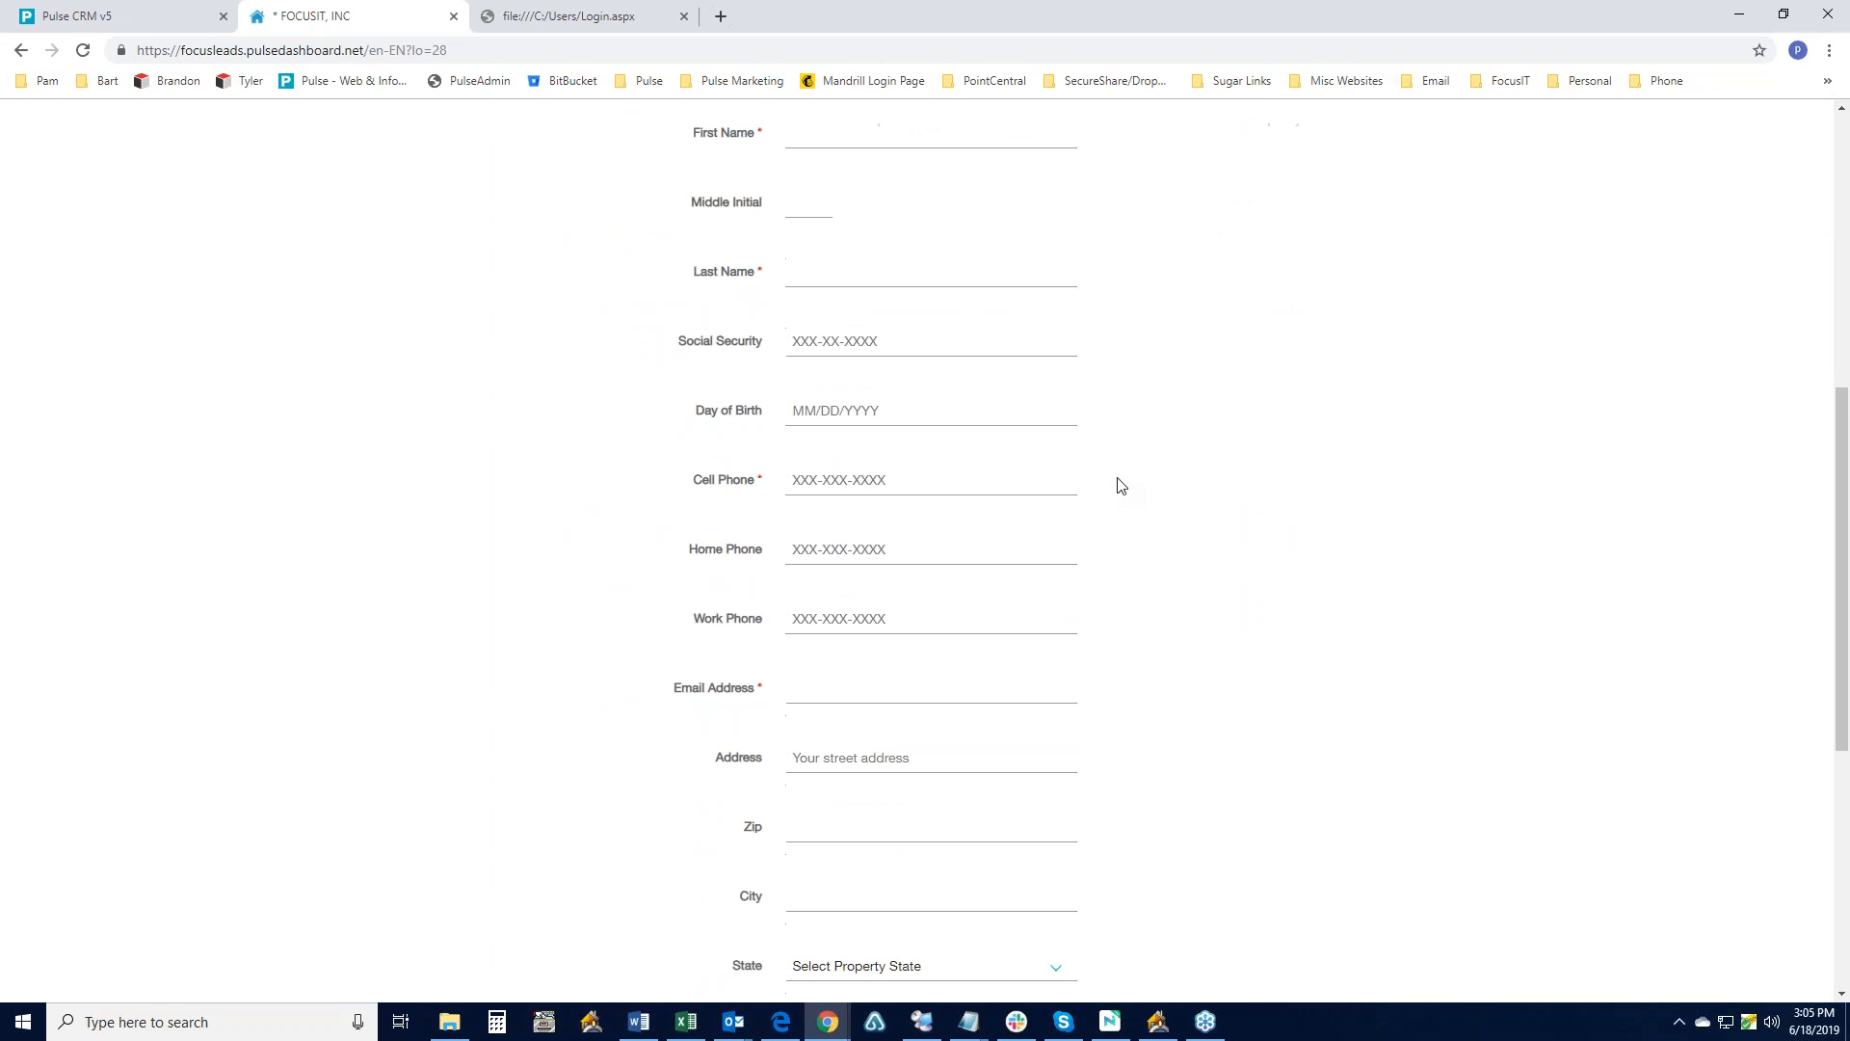
pyautogui.scroll(-5, 1121, 484)
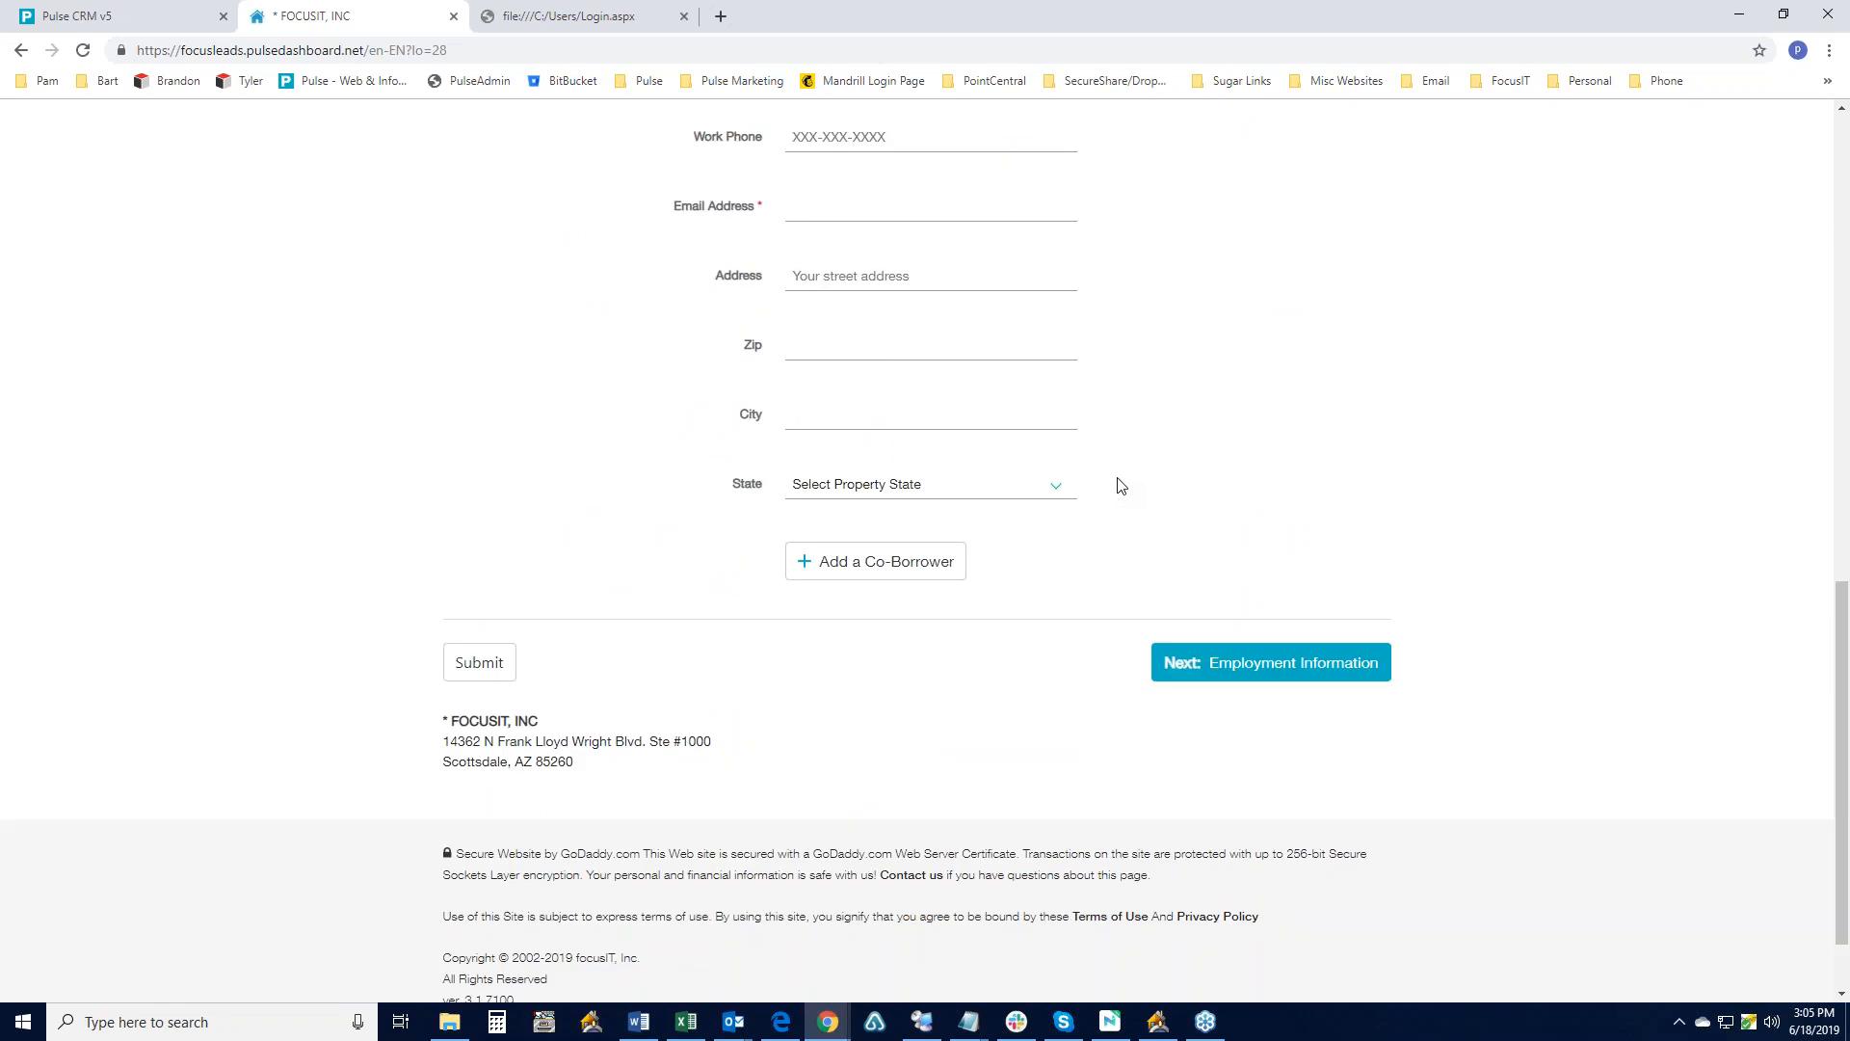
pyautogui.scroll(5, 1121, 485)
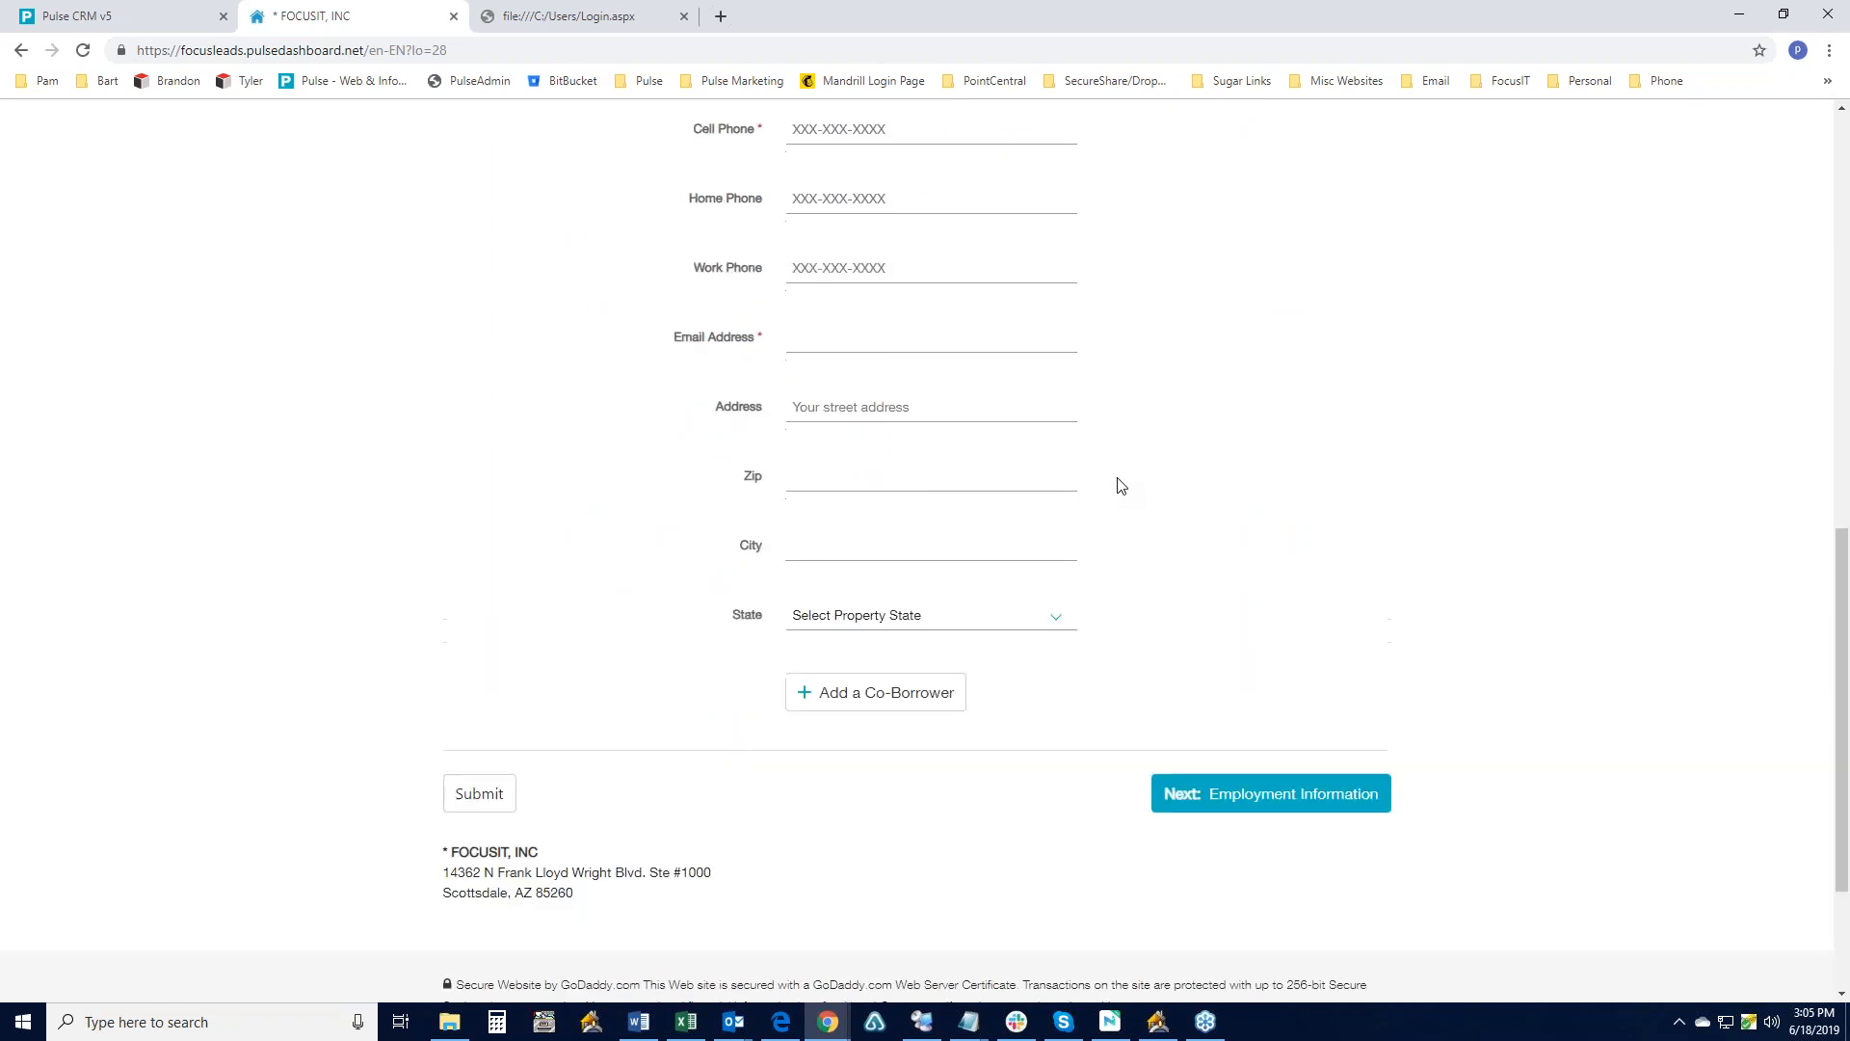
pyautogui.scroll(7, 1121, 484)
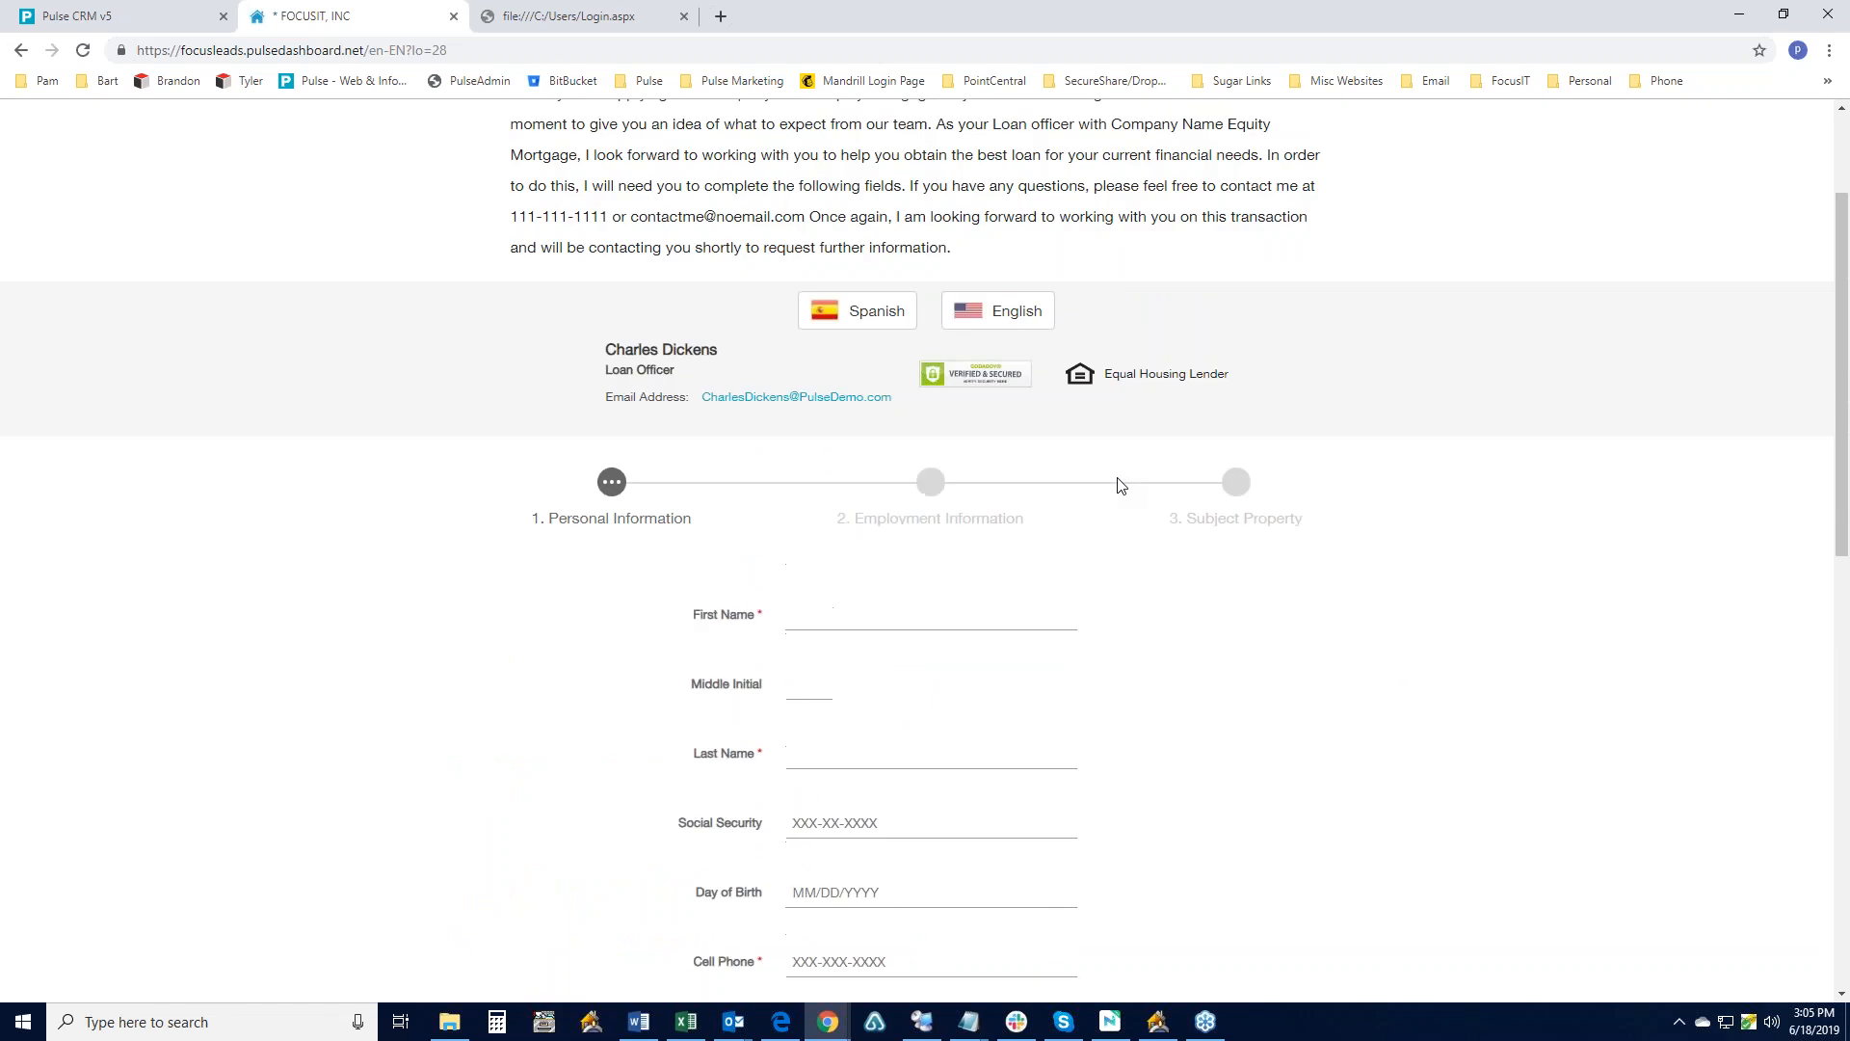
pyautogui.click(733, 1023)
pyautogui.click(904, 967)
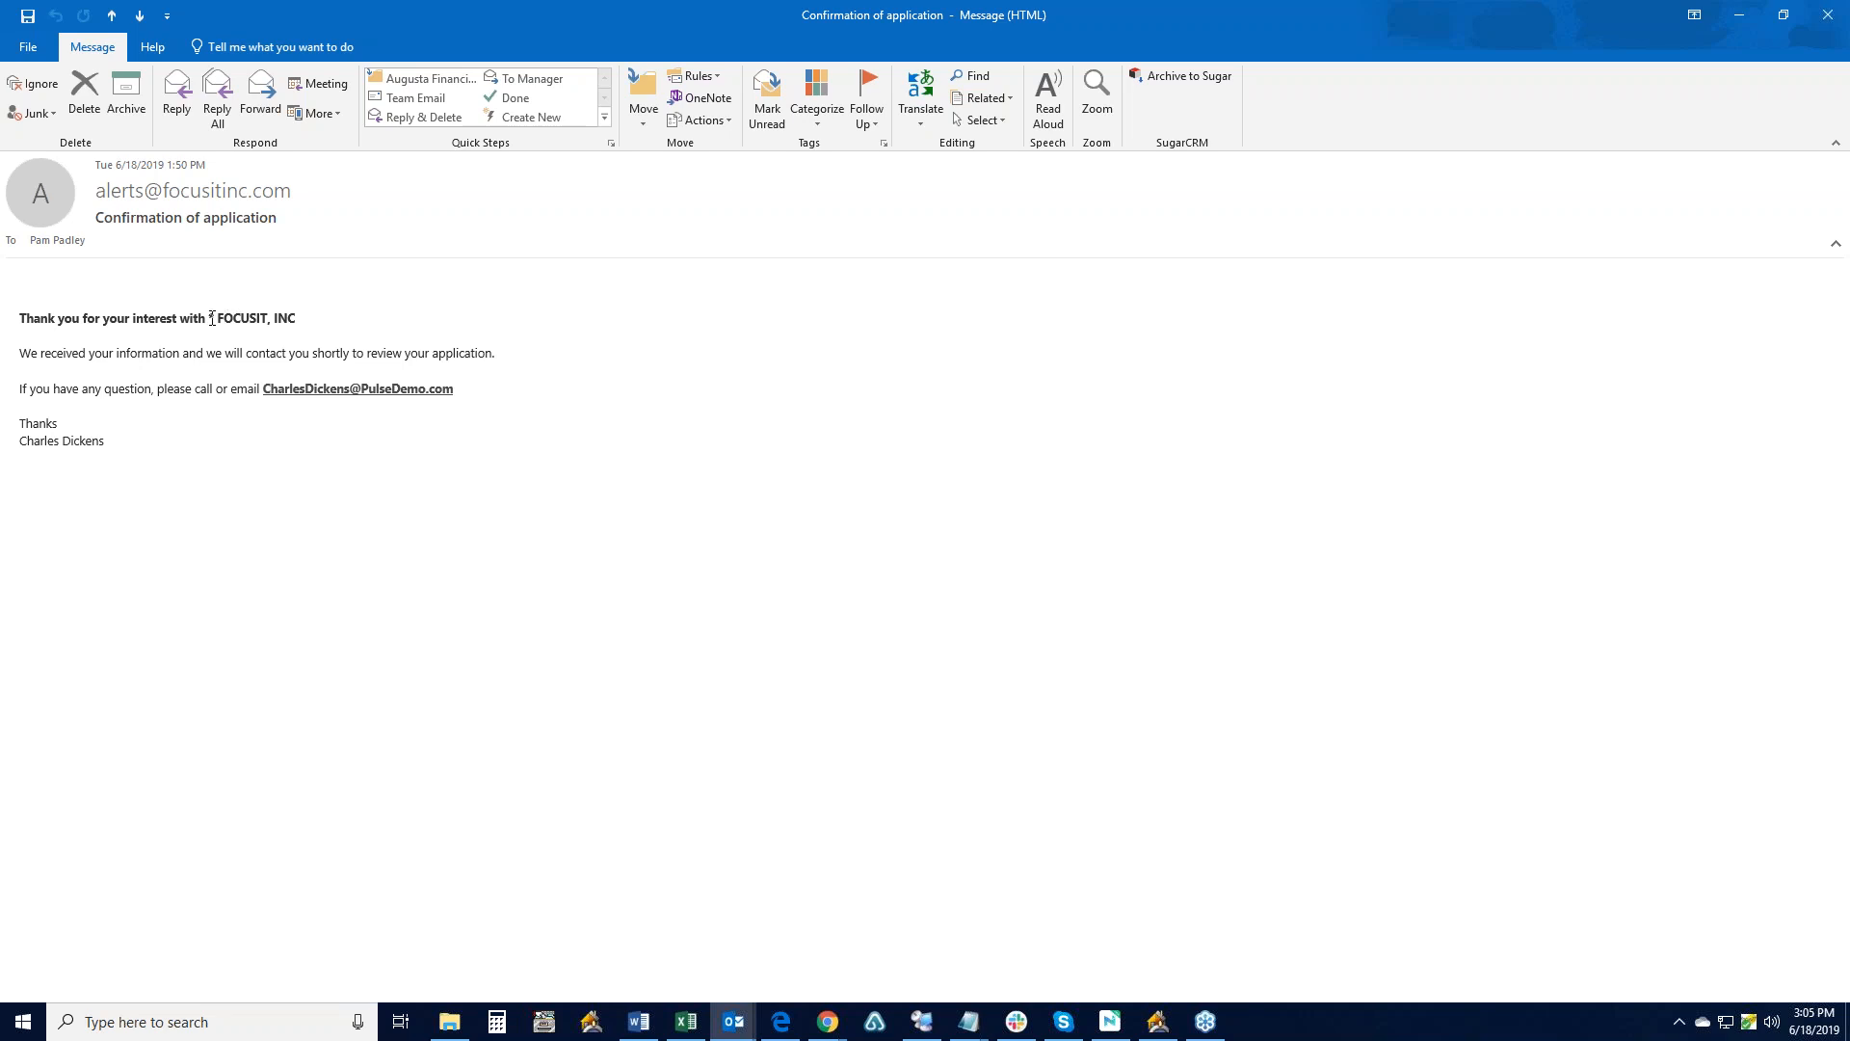
pyautogui.moveTo(249, 320); pyautogui.dragTo(309, 317)
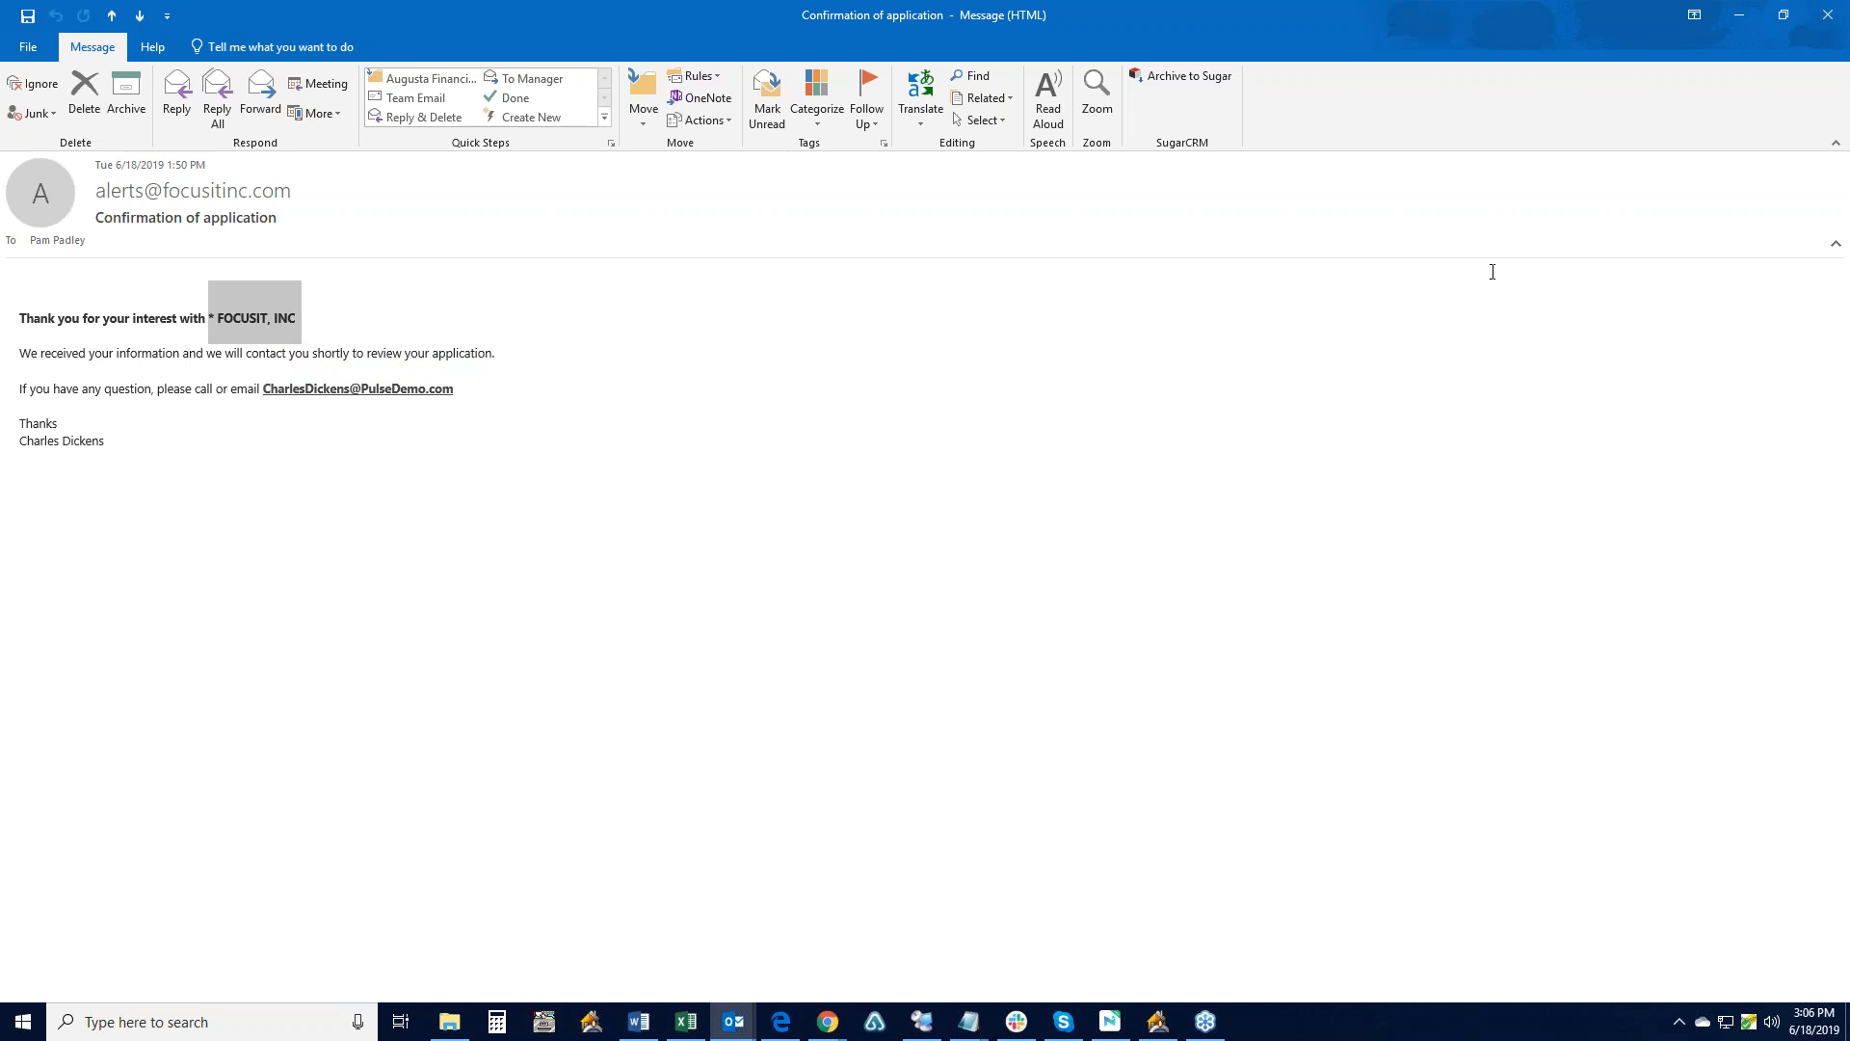
pyautogui.click(1831, 14)
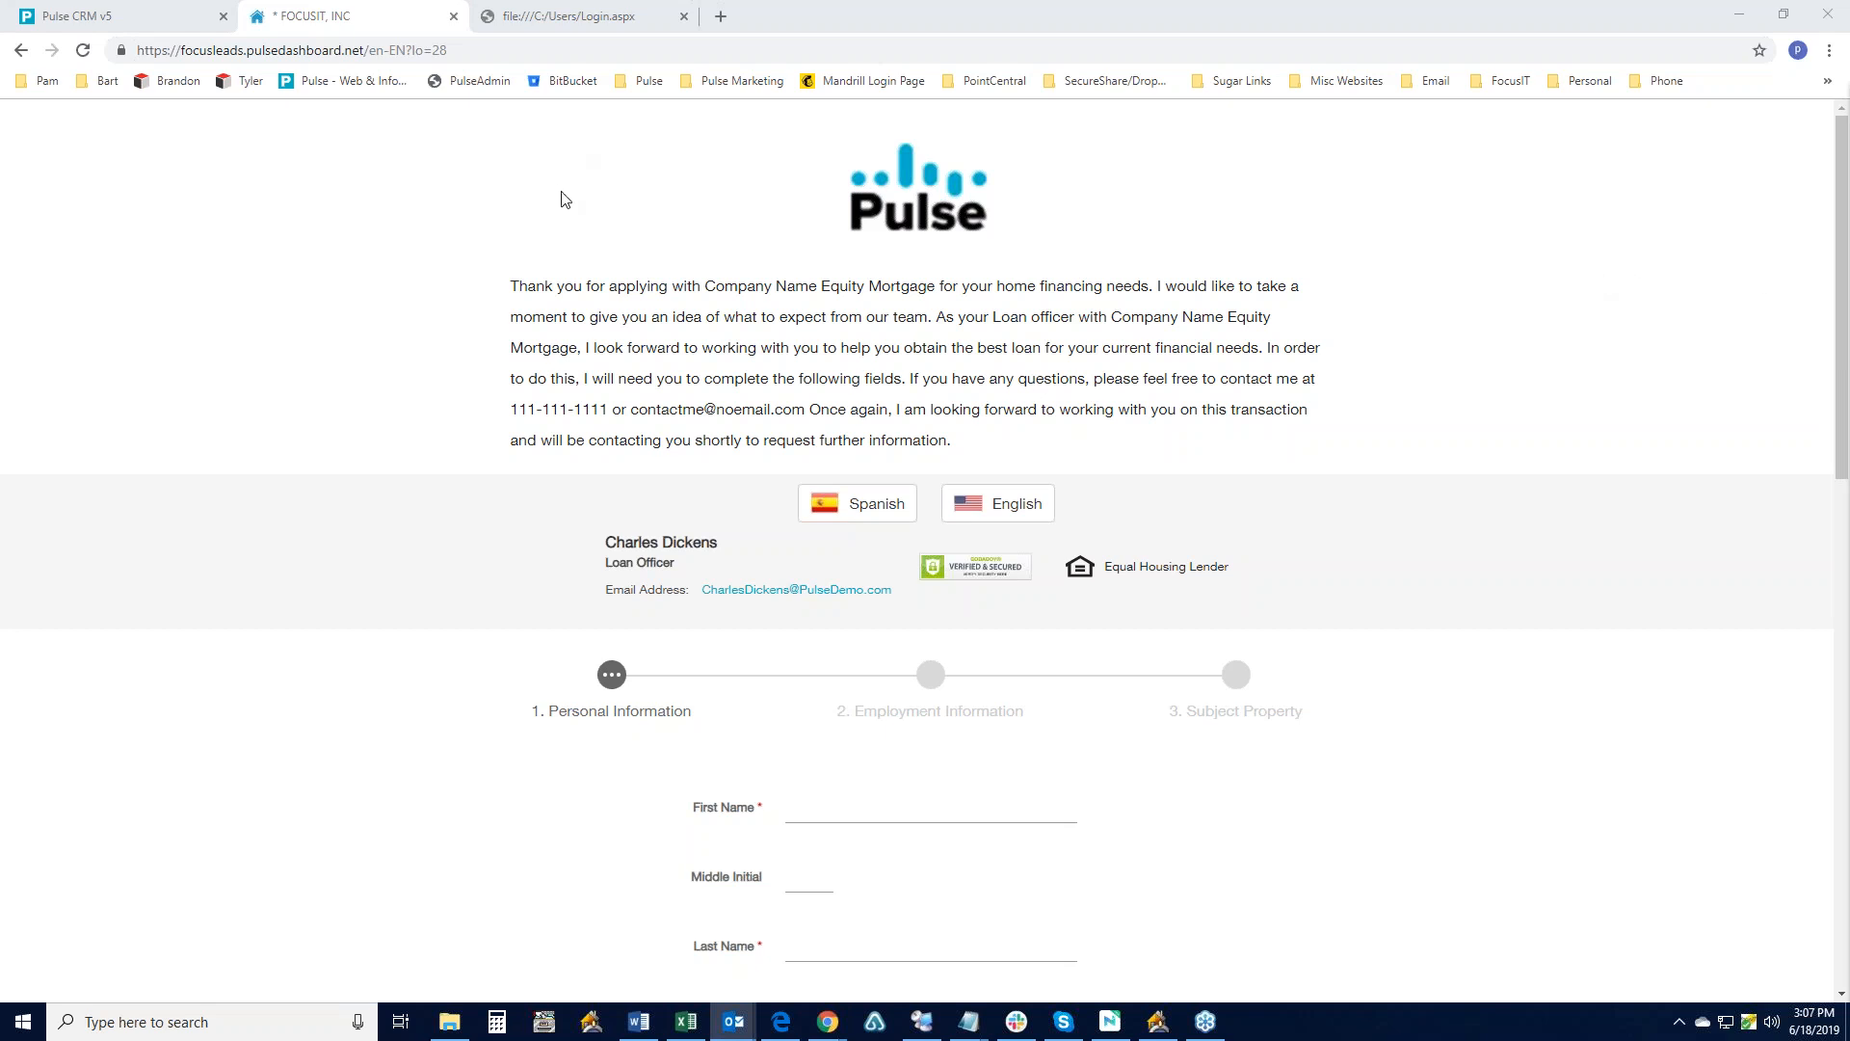
# - Switch to the Pulse CRM v5 tab showing the three-borrower Pam 2 - SA pipeline
pyautogui.click(159, 19)
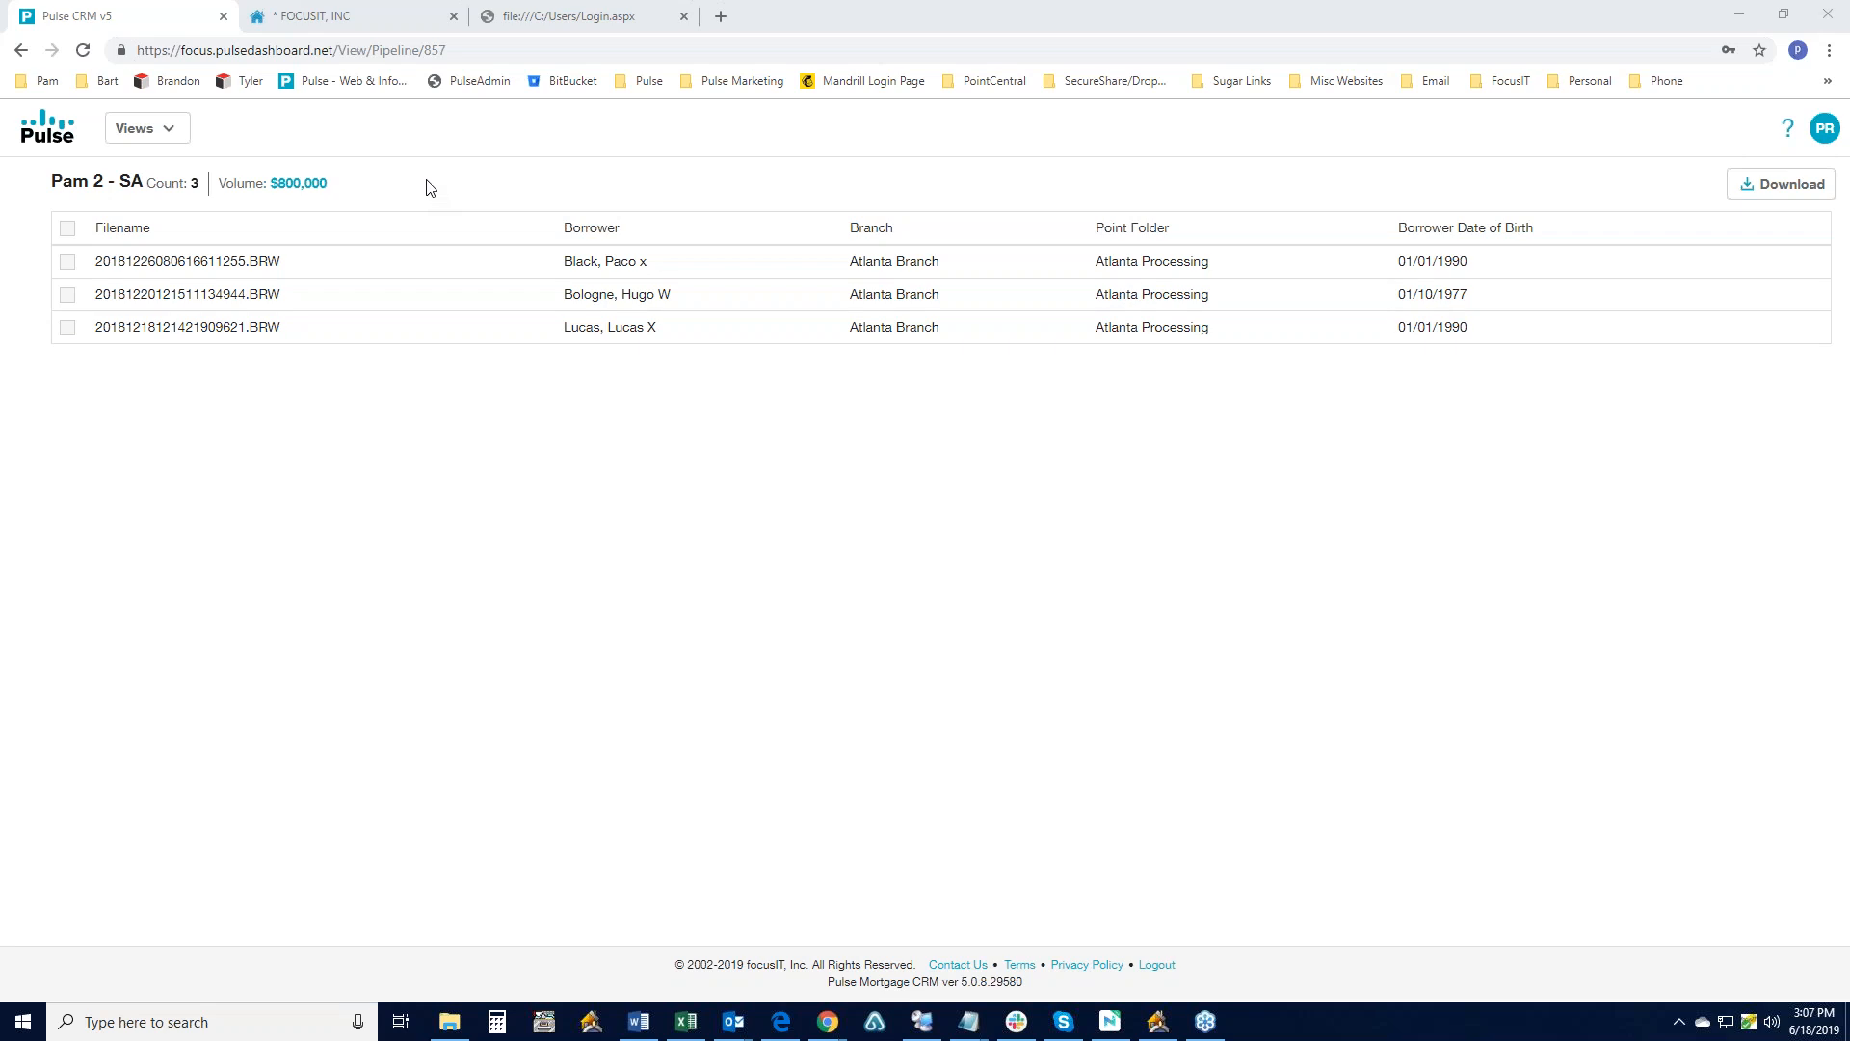
# - Switch to the Loans - SA view, then go to the Manage My Views page
pyautogui.click(176, 137)
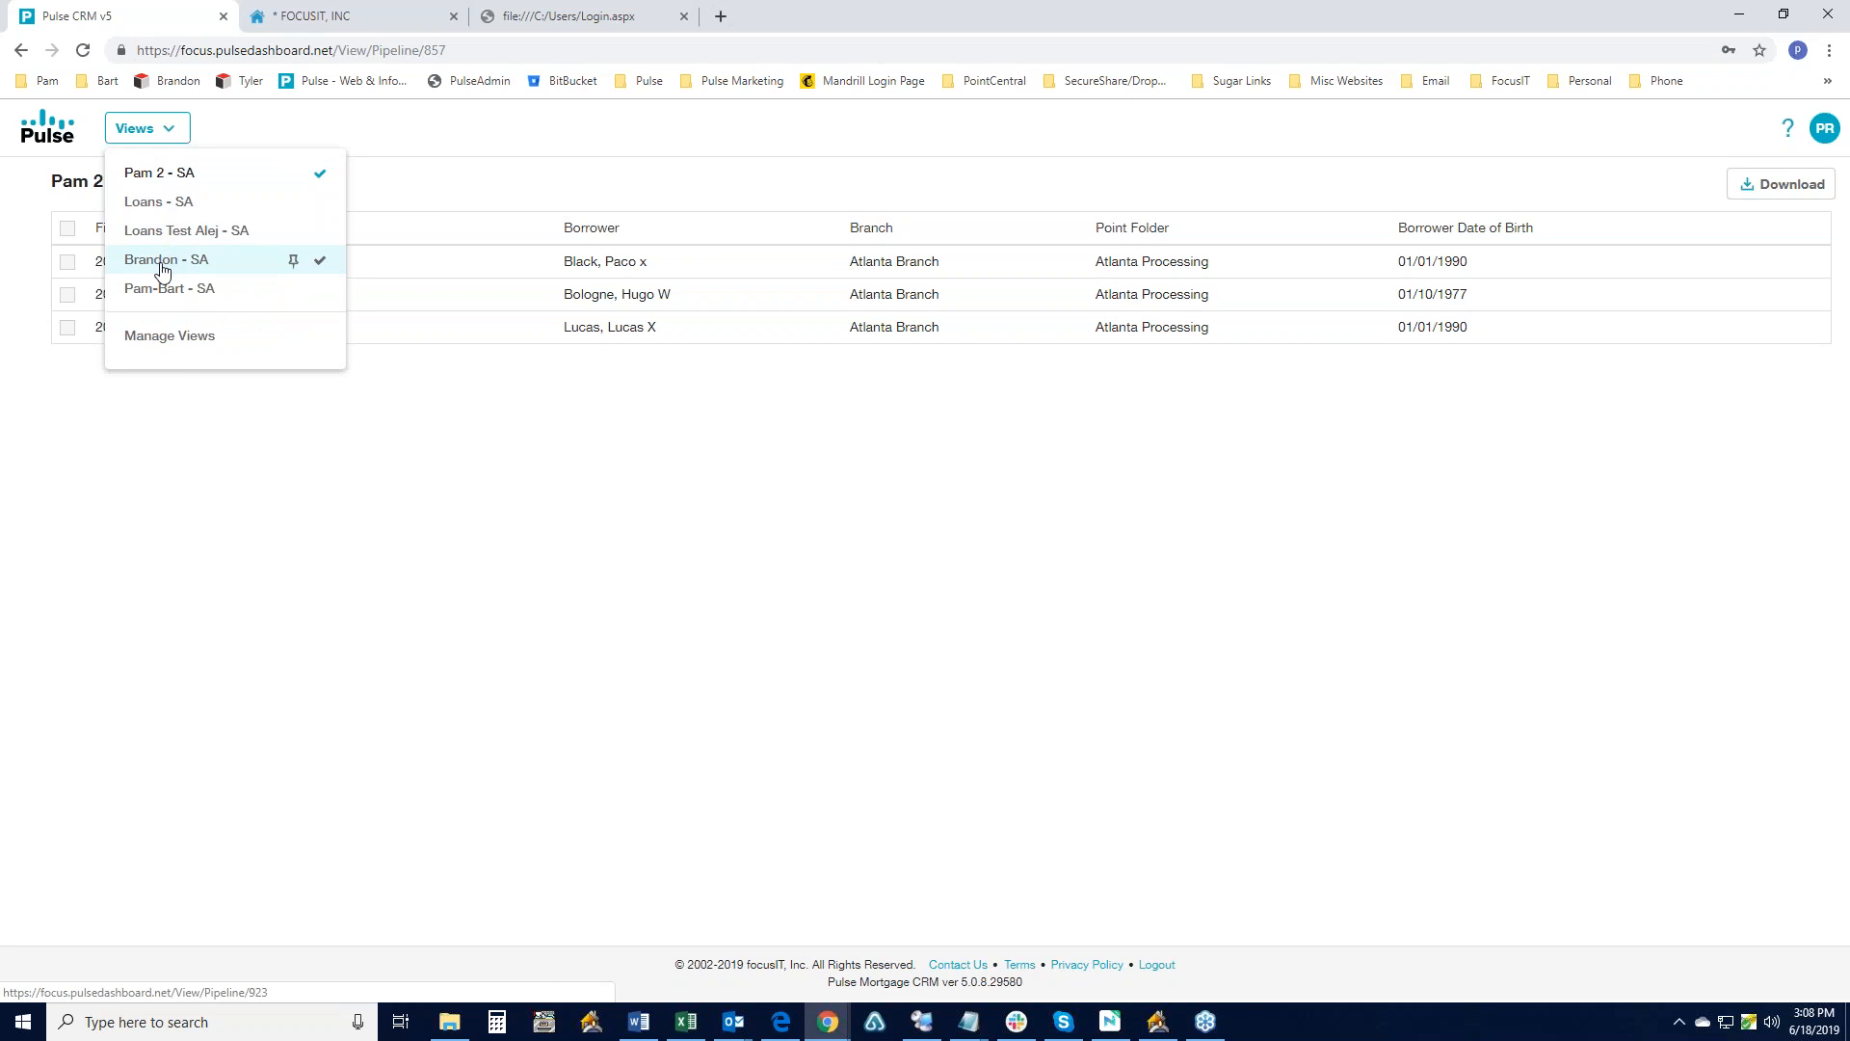
pyautogui.click(150, 204)
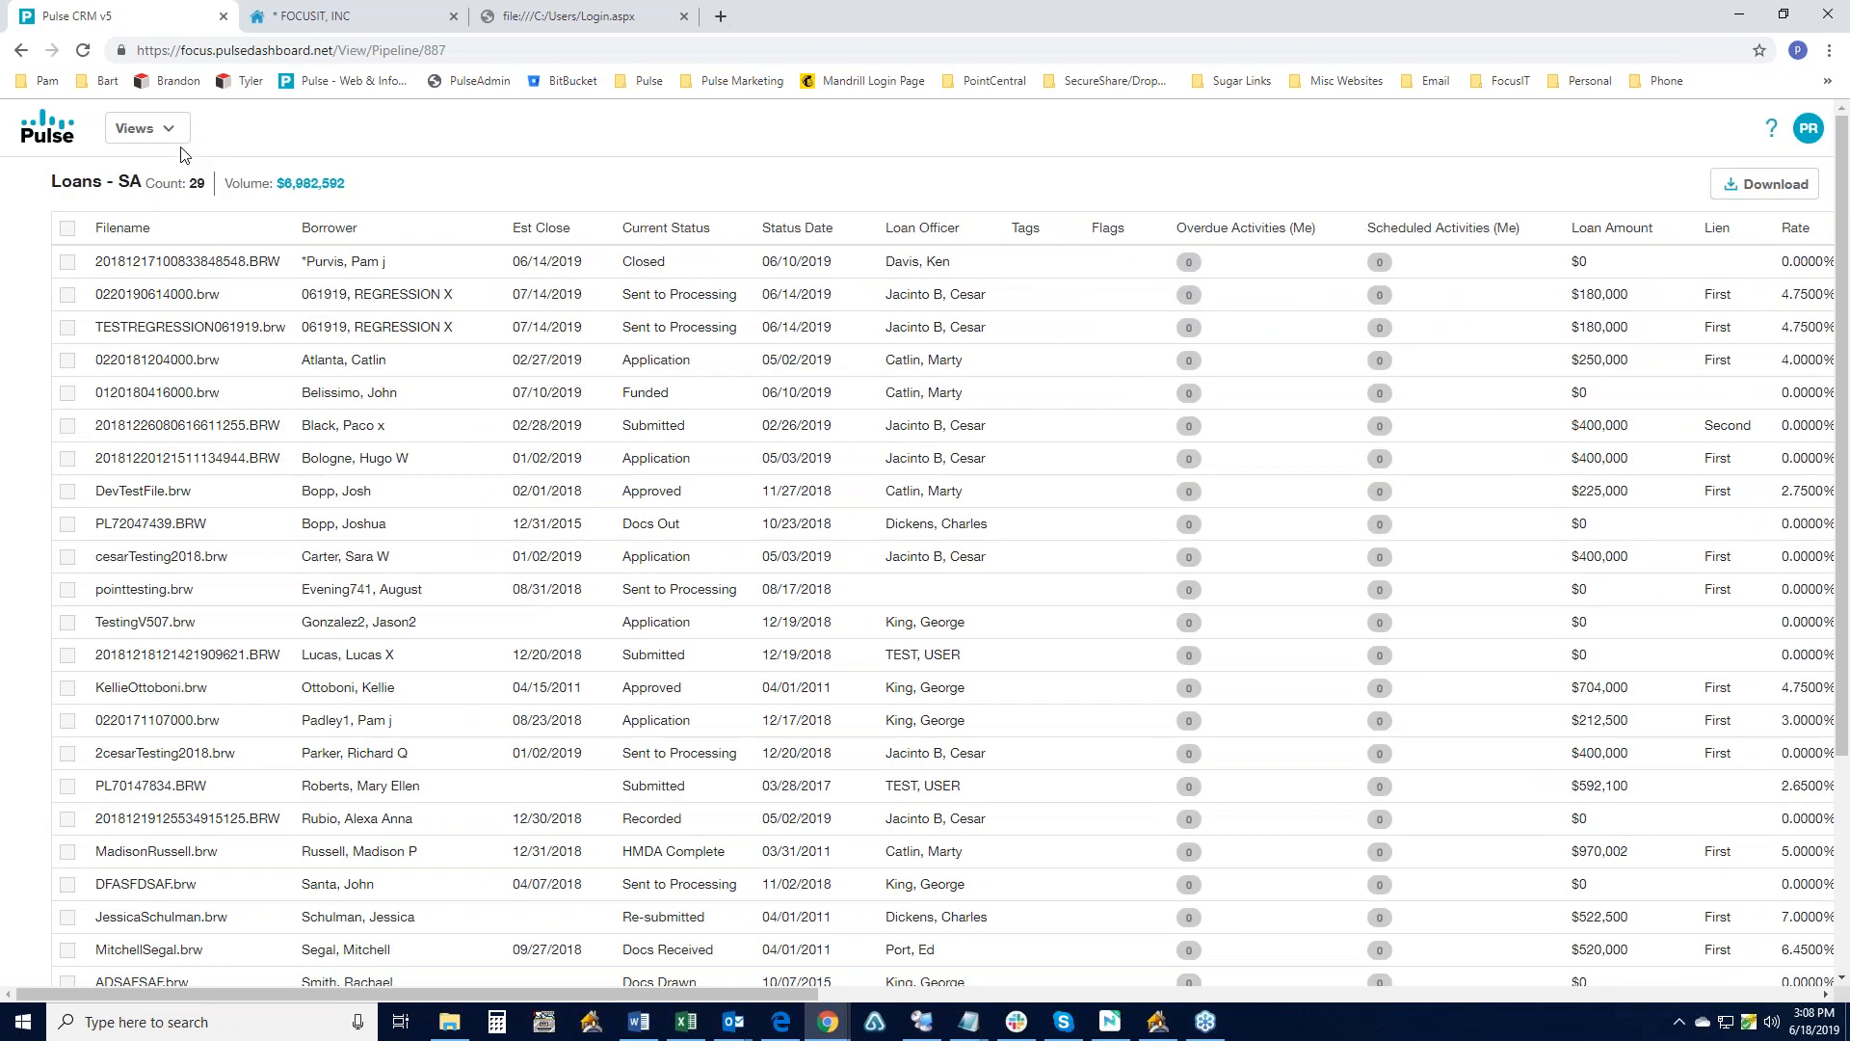
pyautogui.click(171, 132)
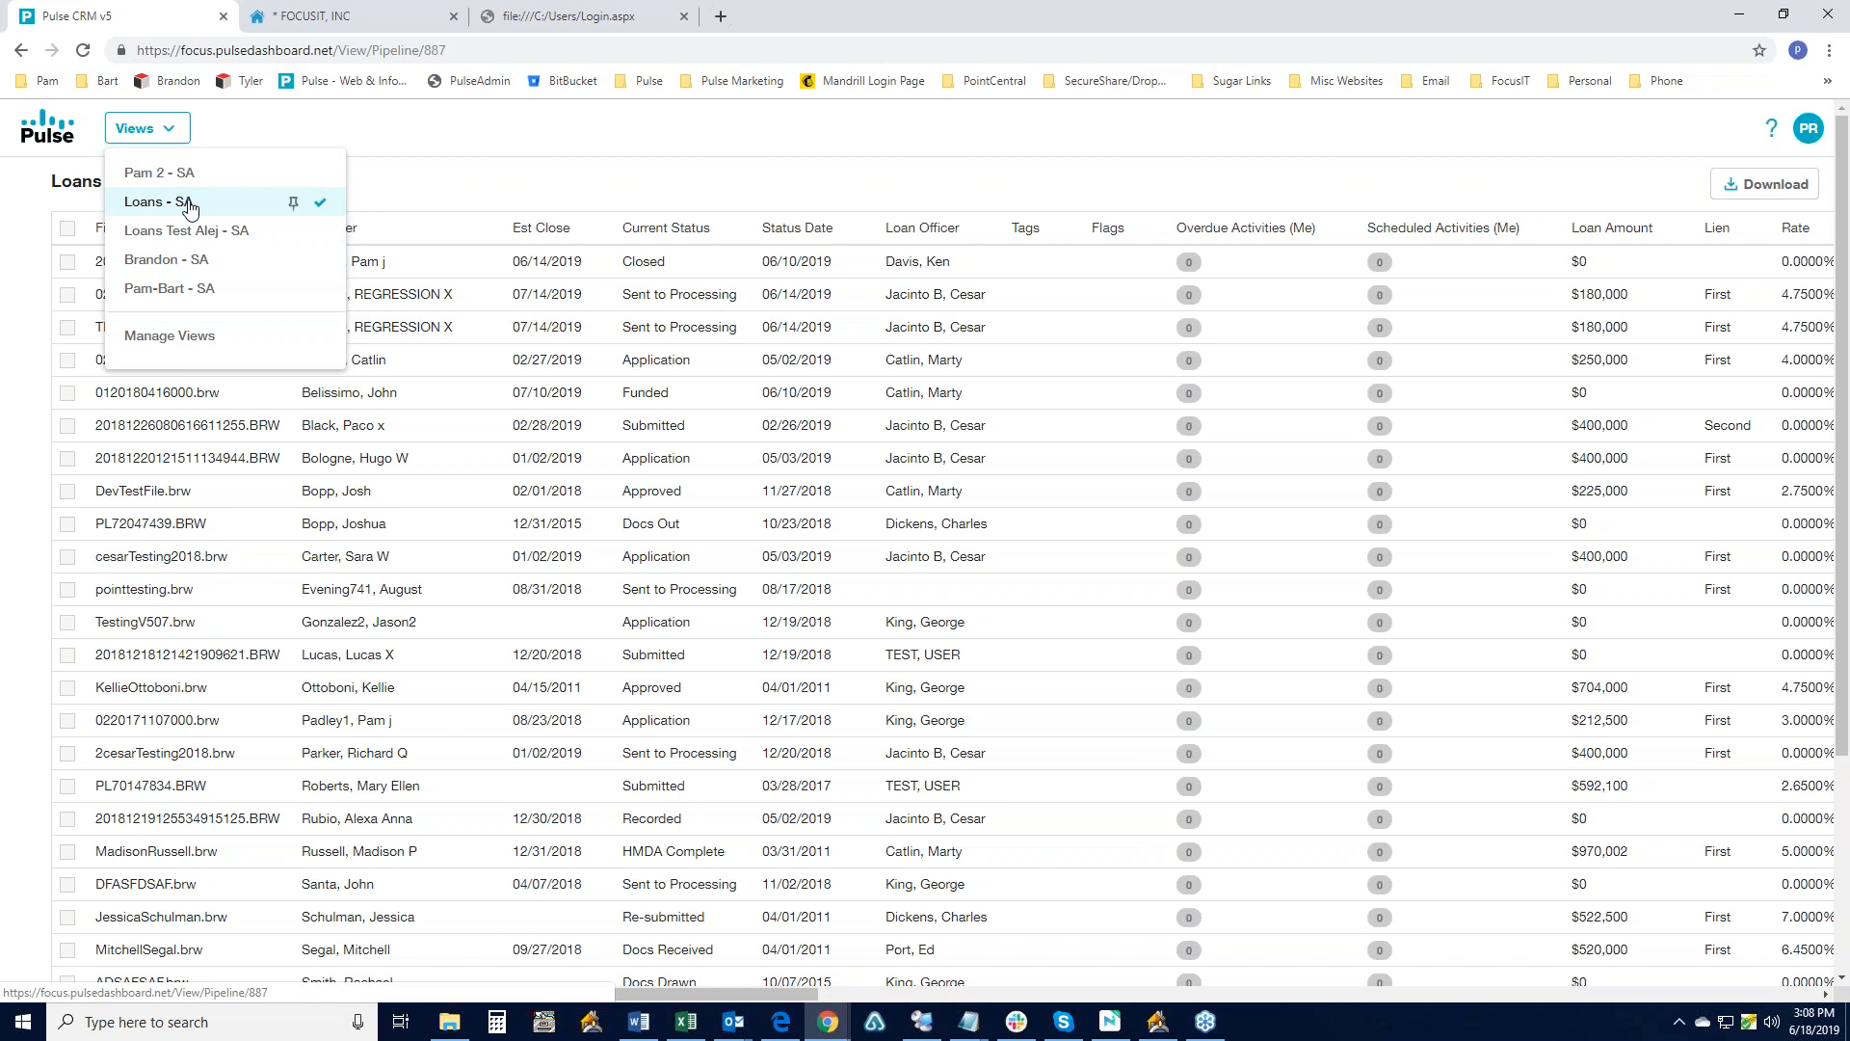
pyautogui.click(175, 337)
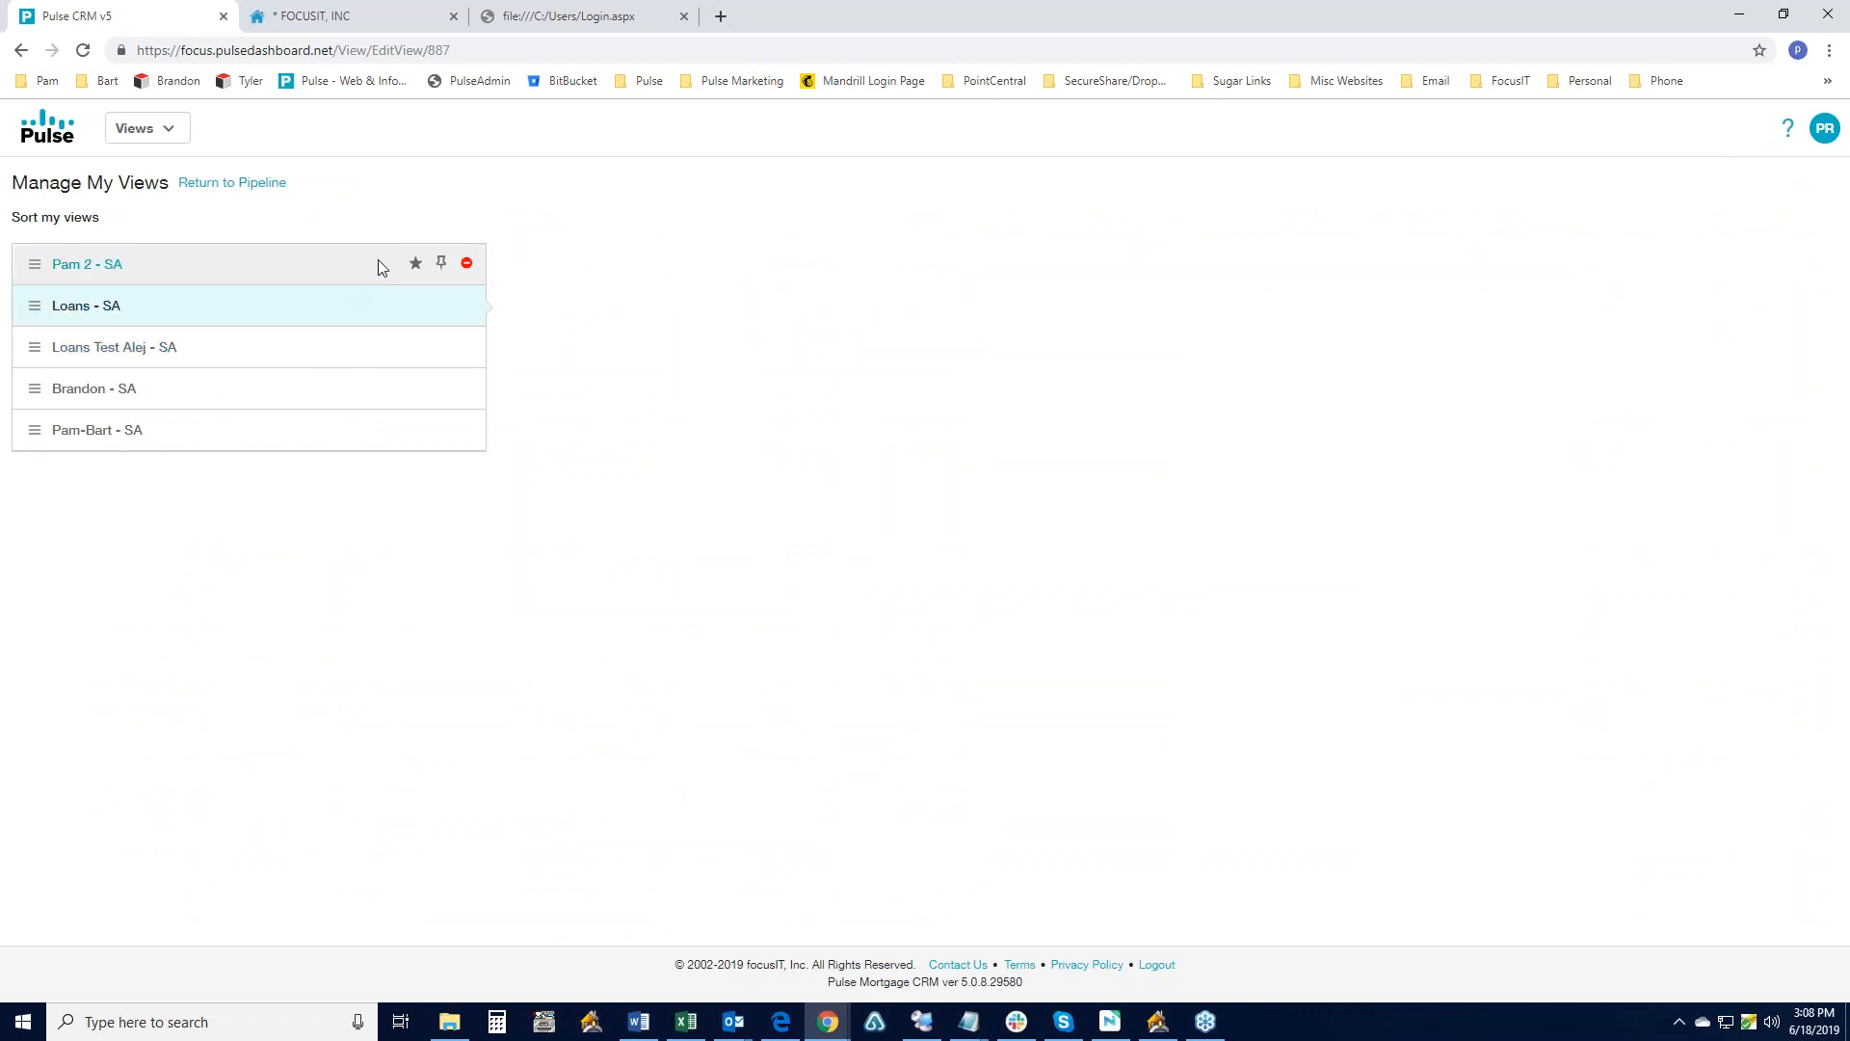
# - Pin Pam 2 - SA to the navigation bar and delete the Loans - SA view
pyautogui.click(439, 274)
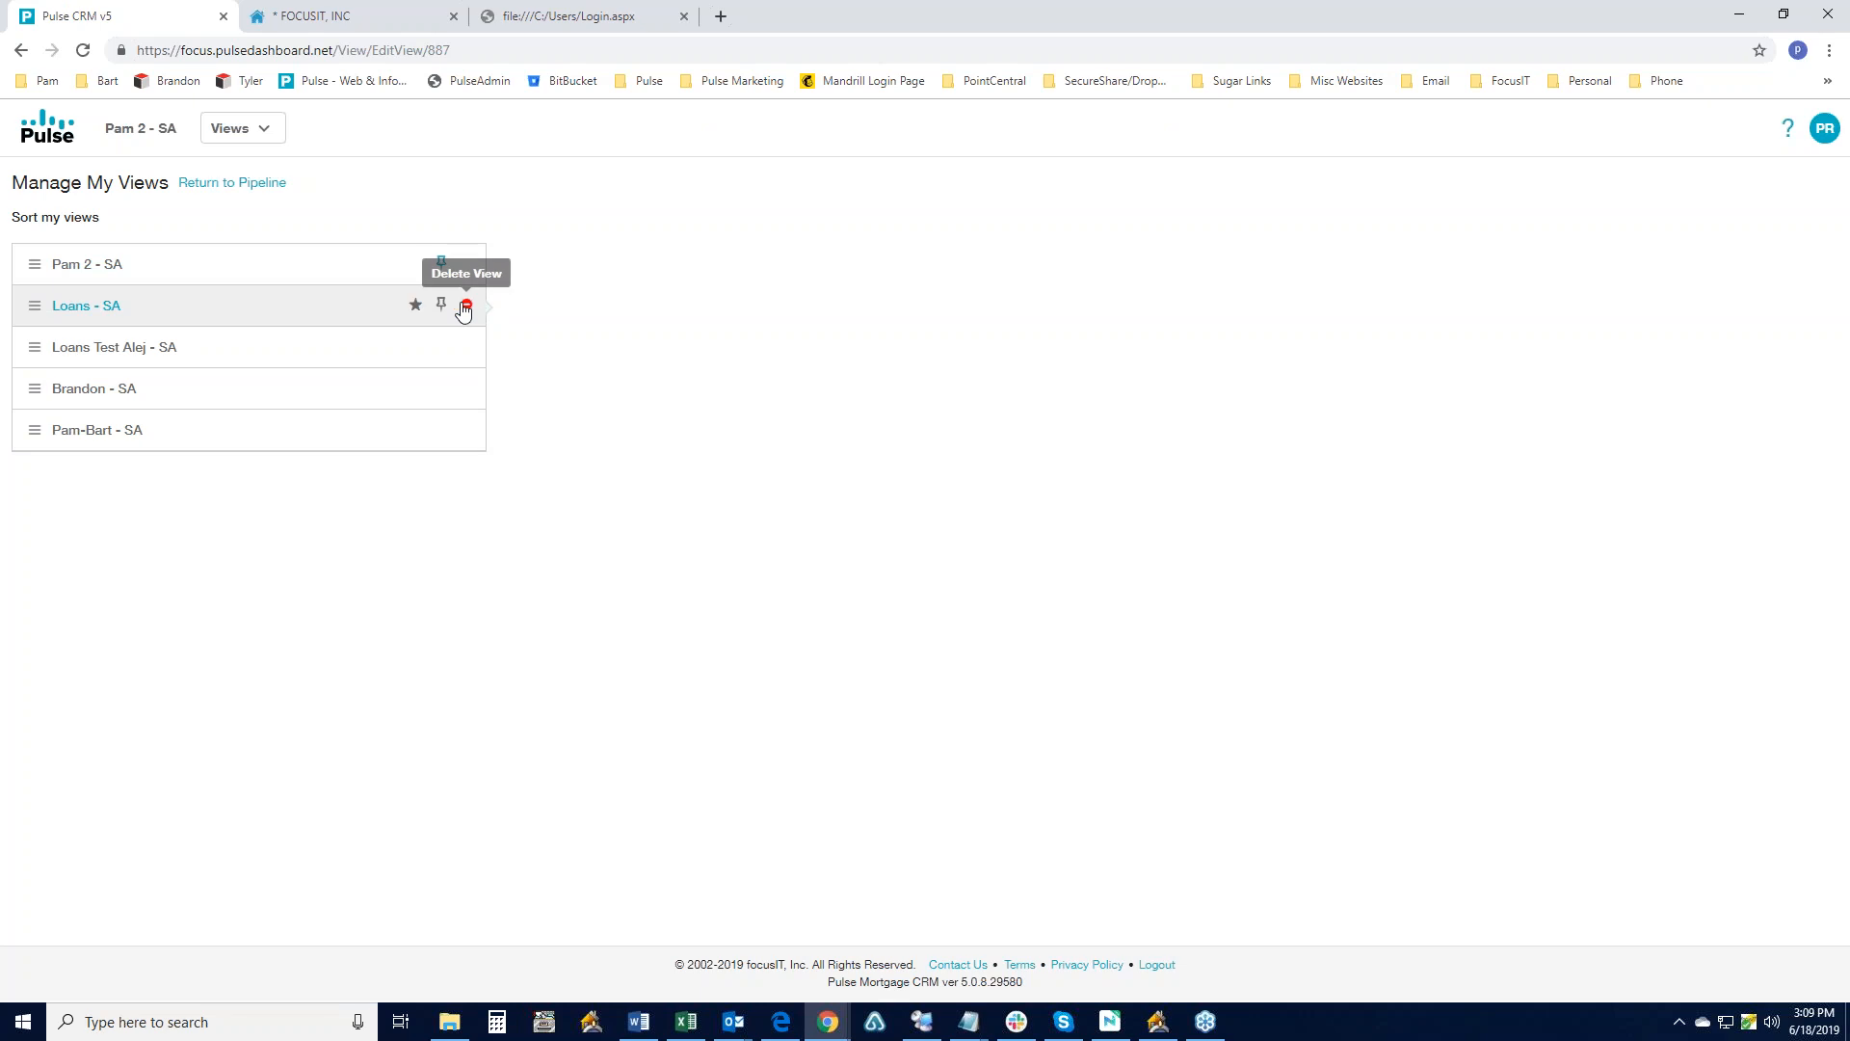
pyautogui.click(469, 305)
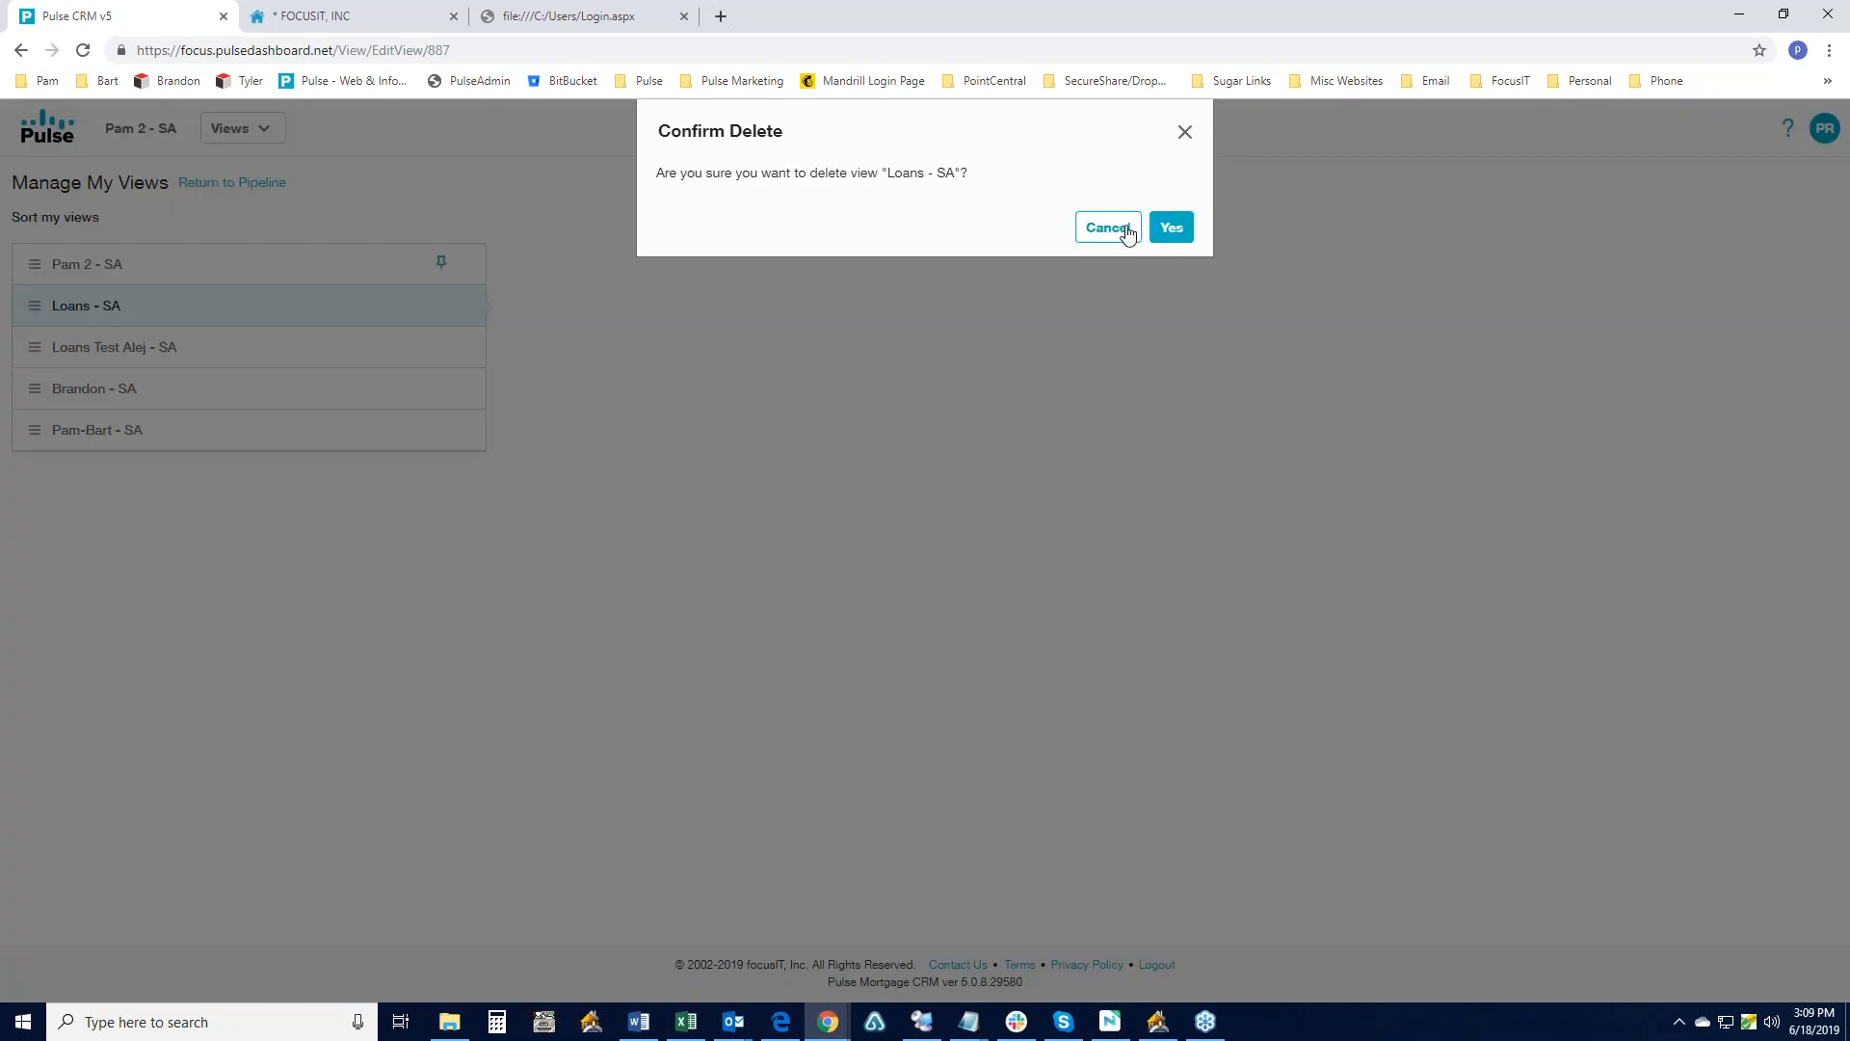
pyautogui.click(1173, 232)
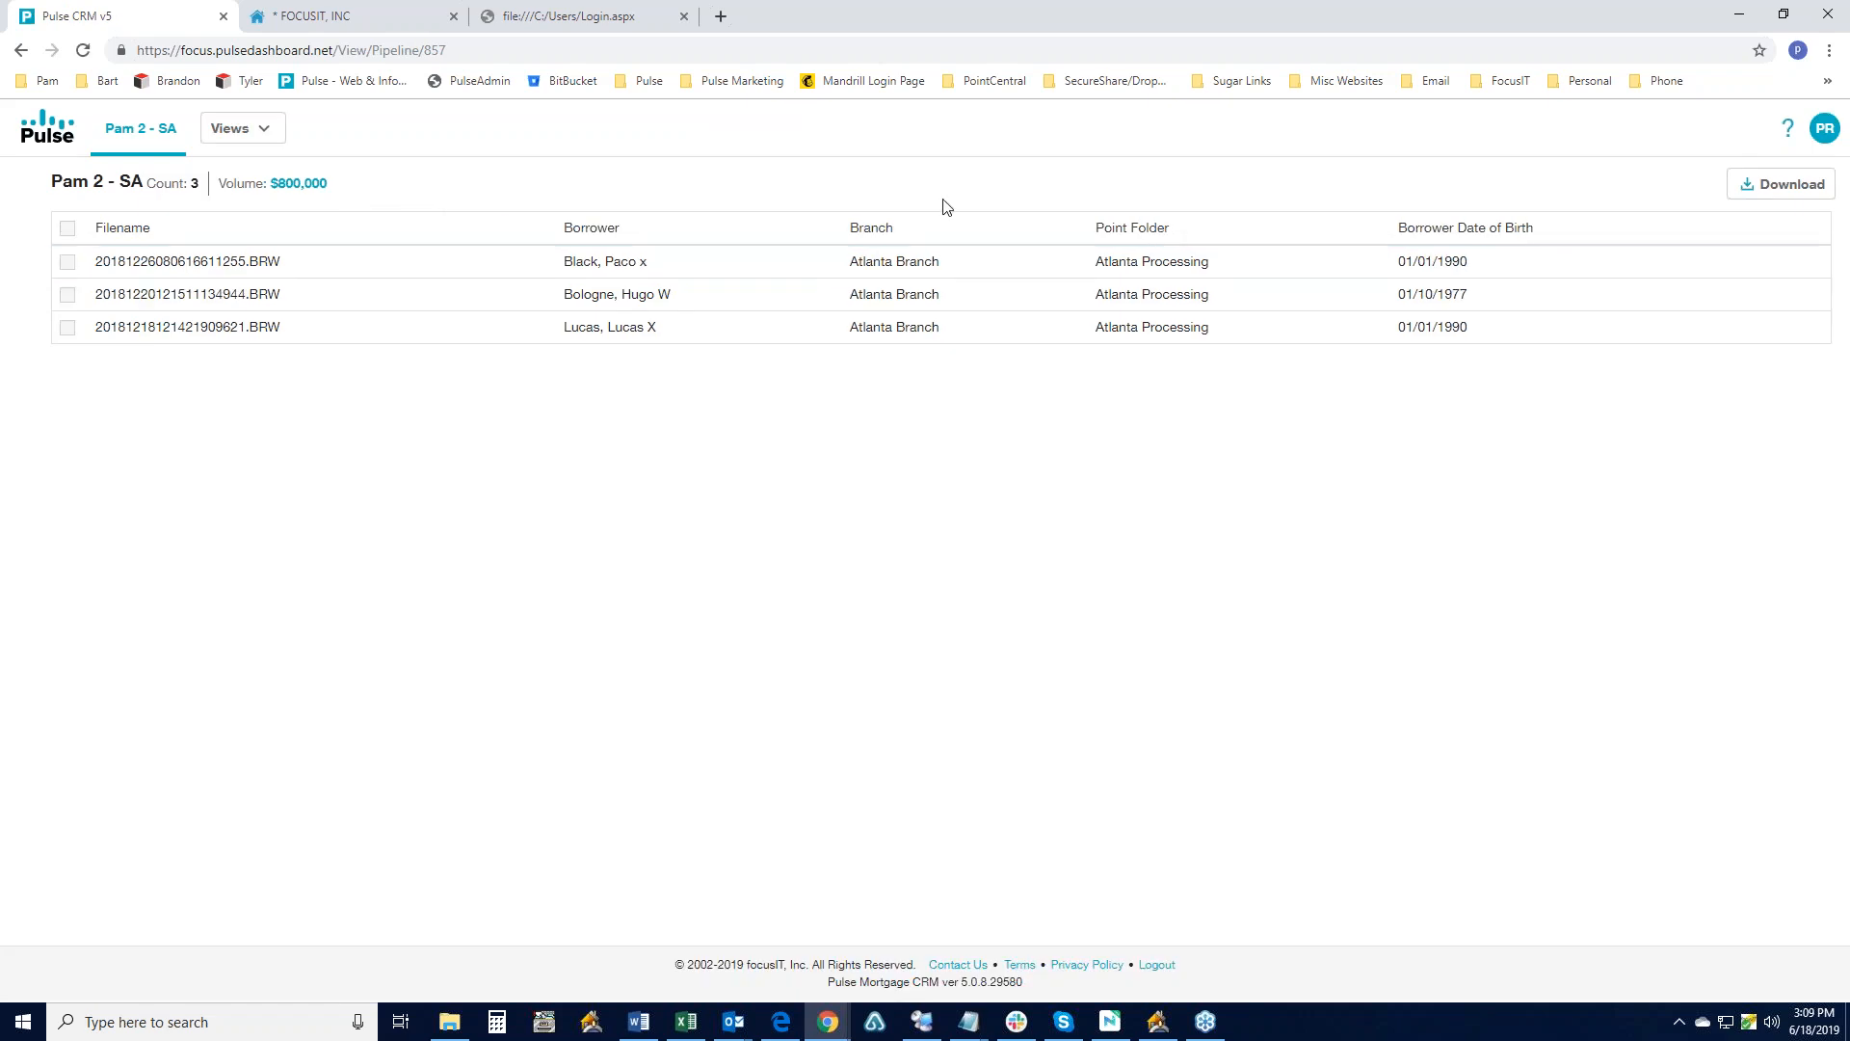
# - Log out and sign back in with the saved account e-mail and password
pyautogui.click(1813, 135)
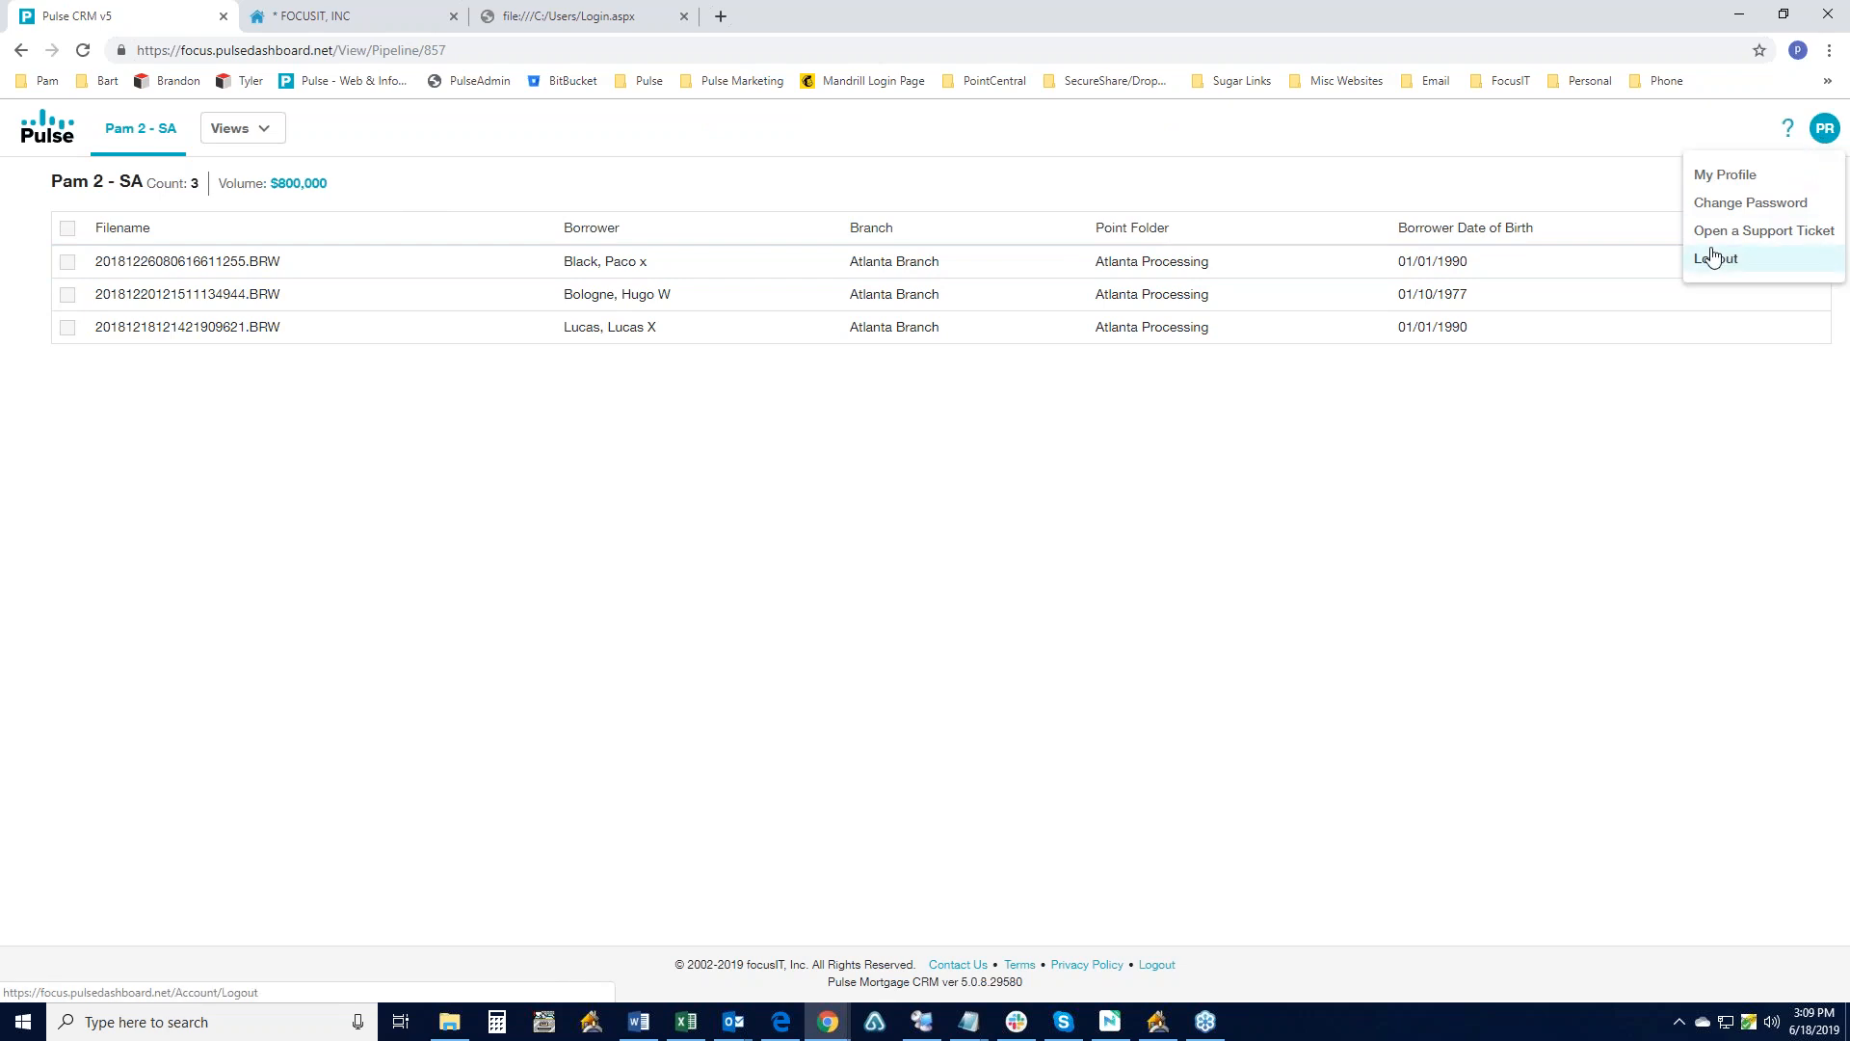
pyautogui.click(1712, 256)
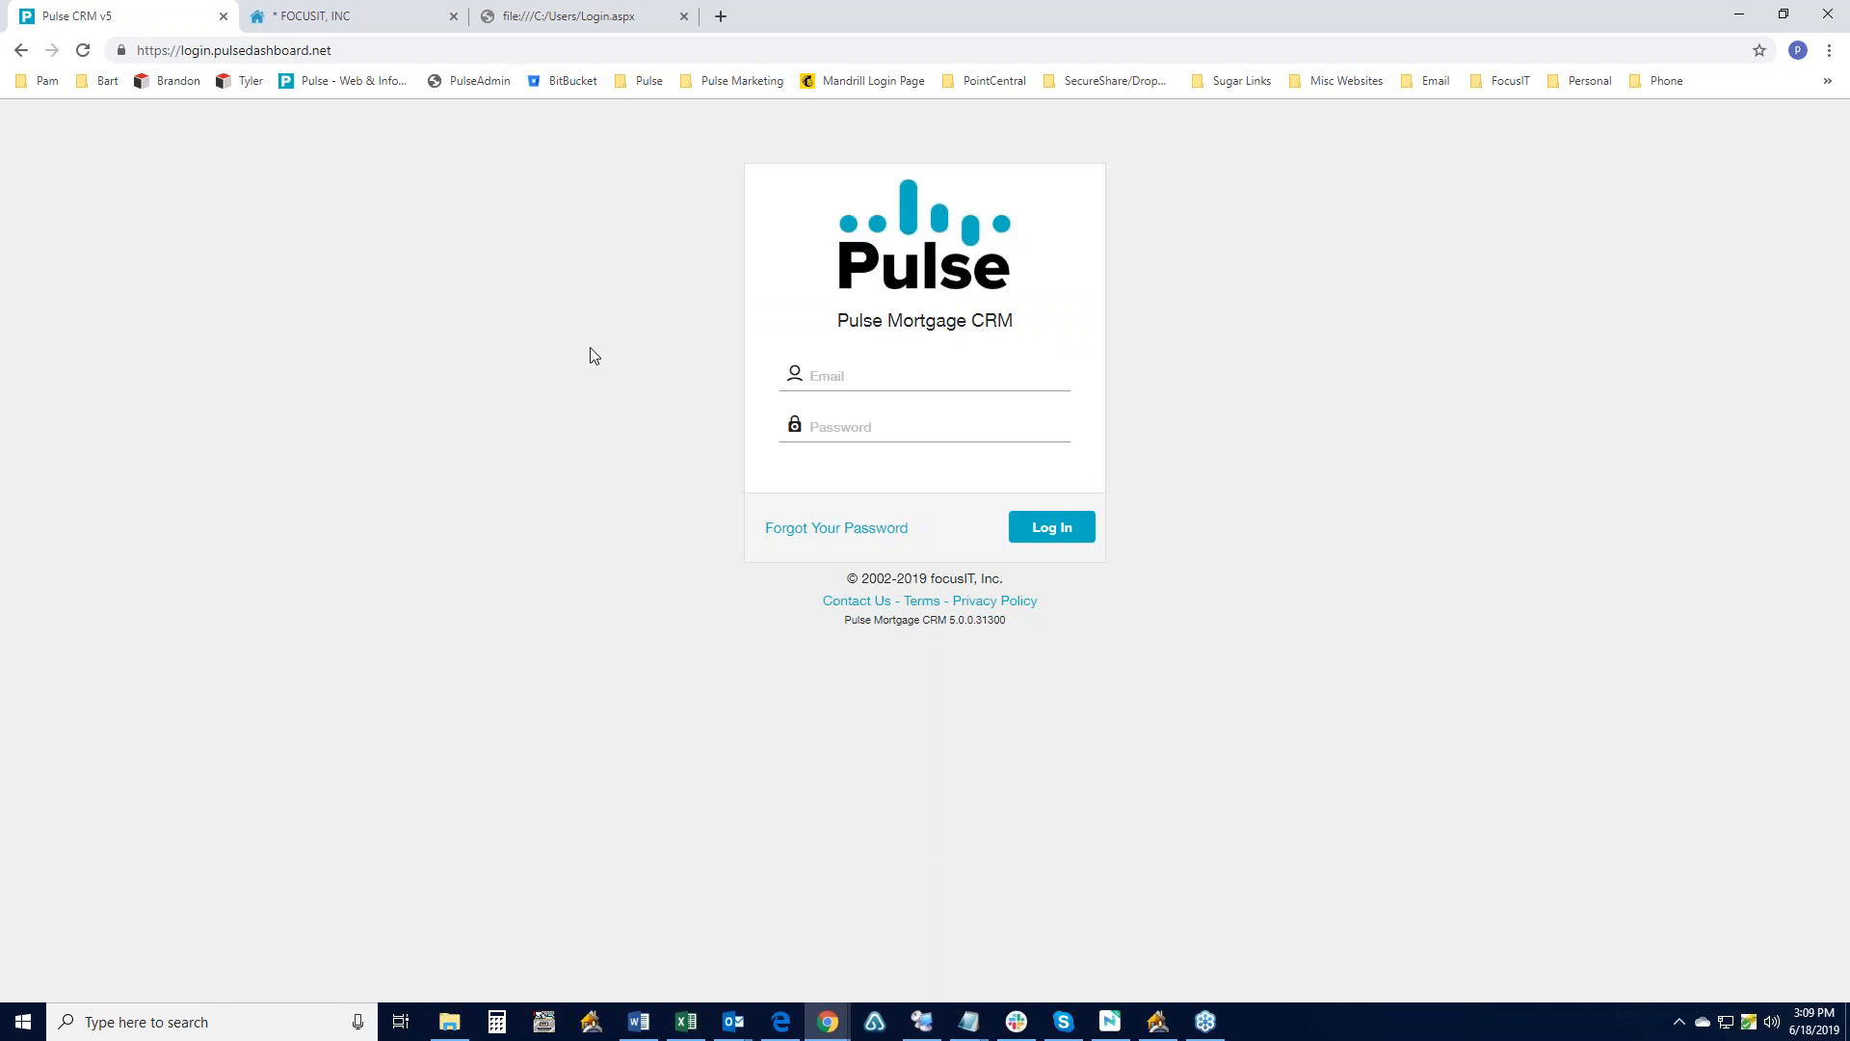
pyautogui.click(837, 377)
pyautogui.click(843, 413)
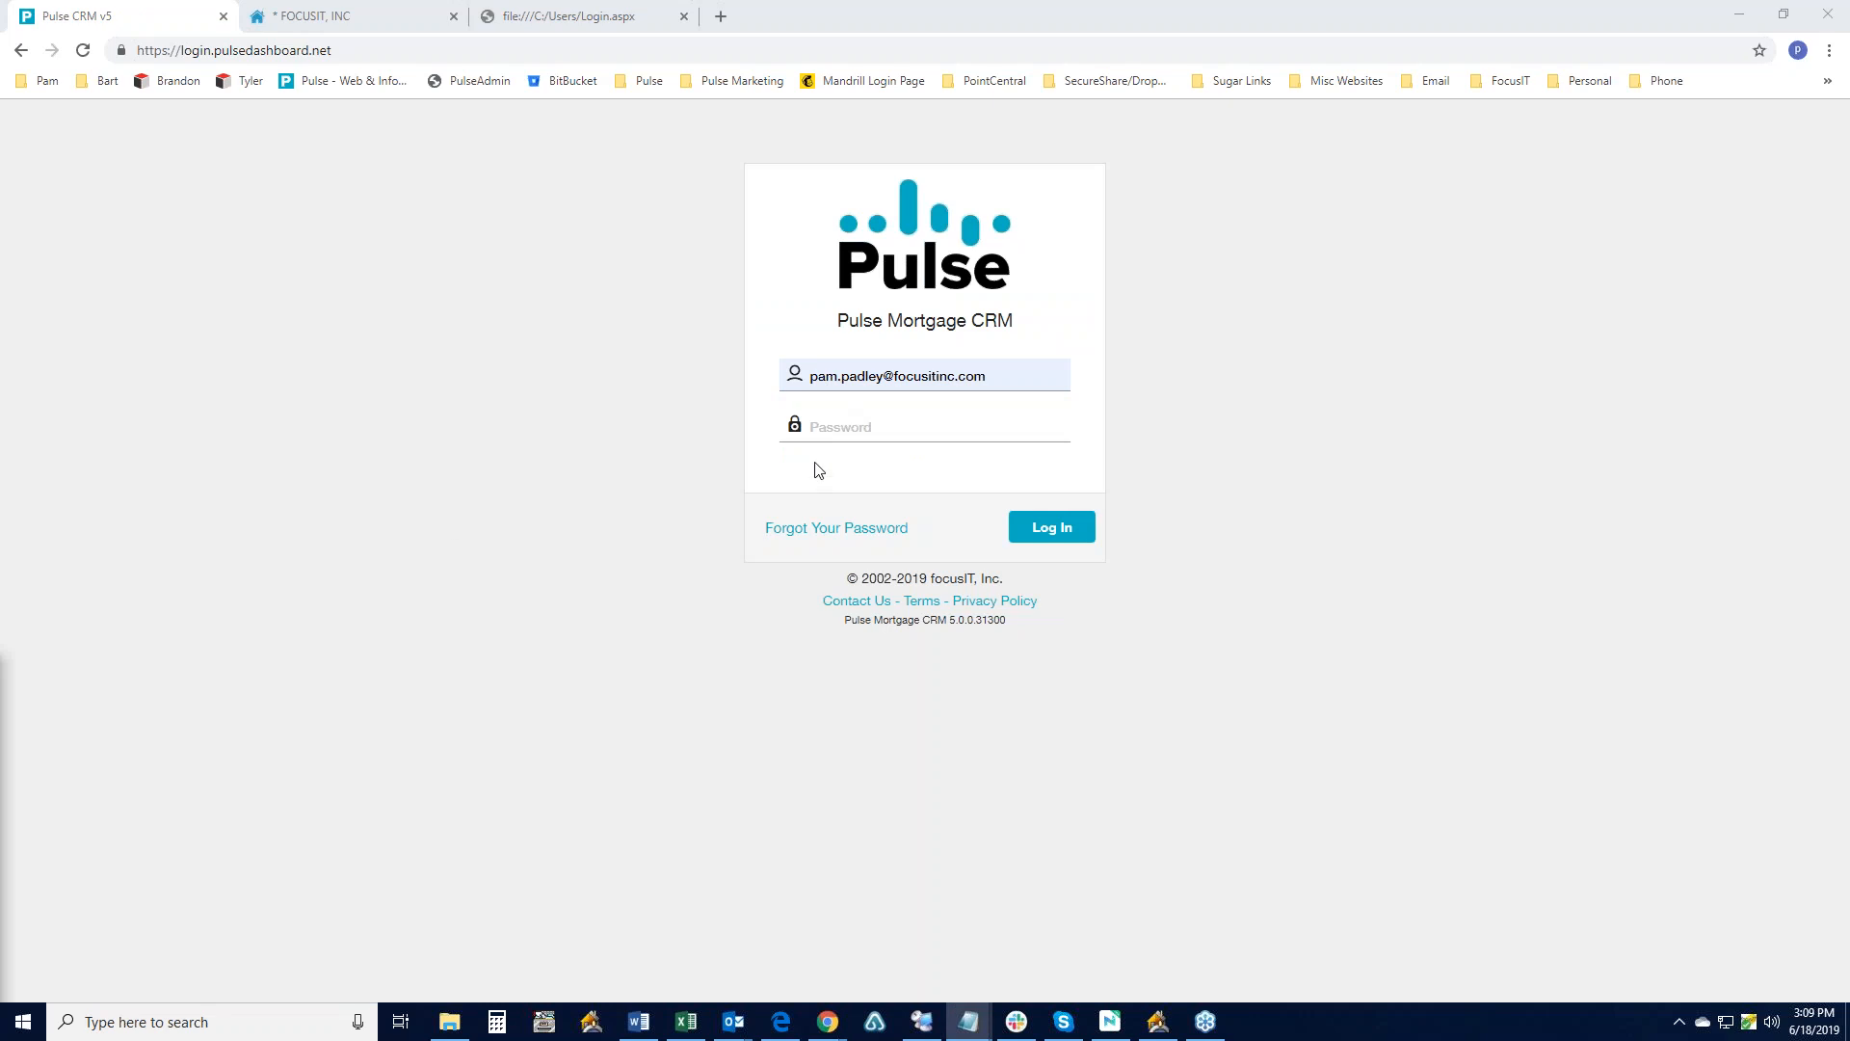
pyautogui.click(819, 427)
pyautogui.write('********')
pyautogui.click(1032, 526)
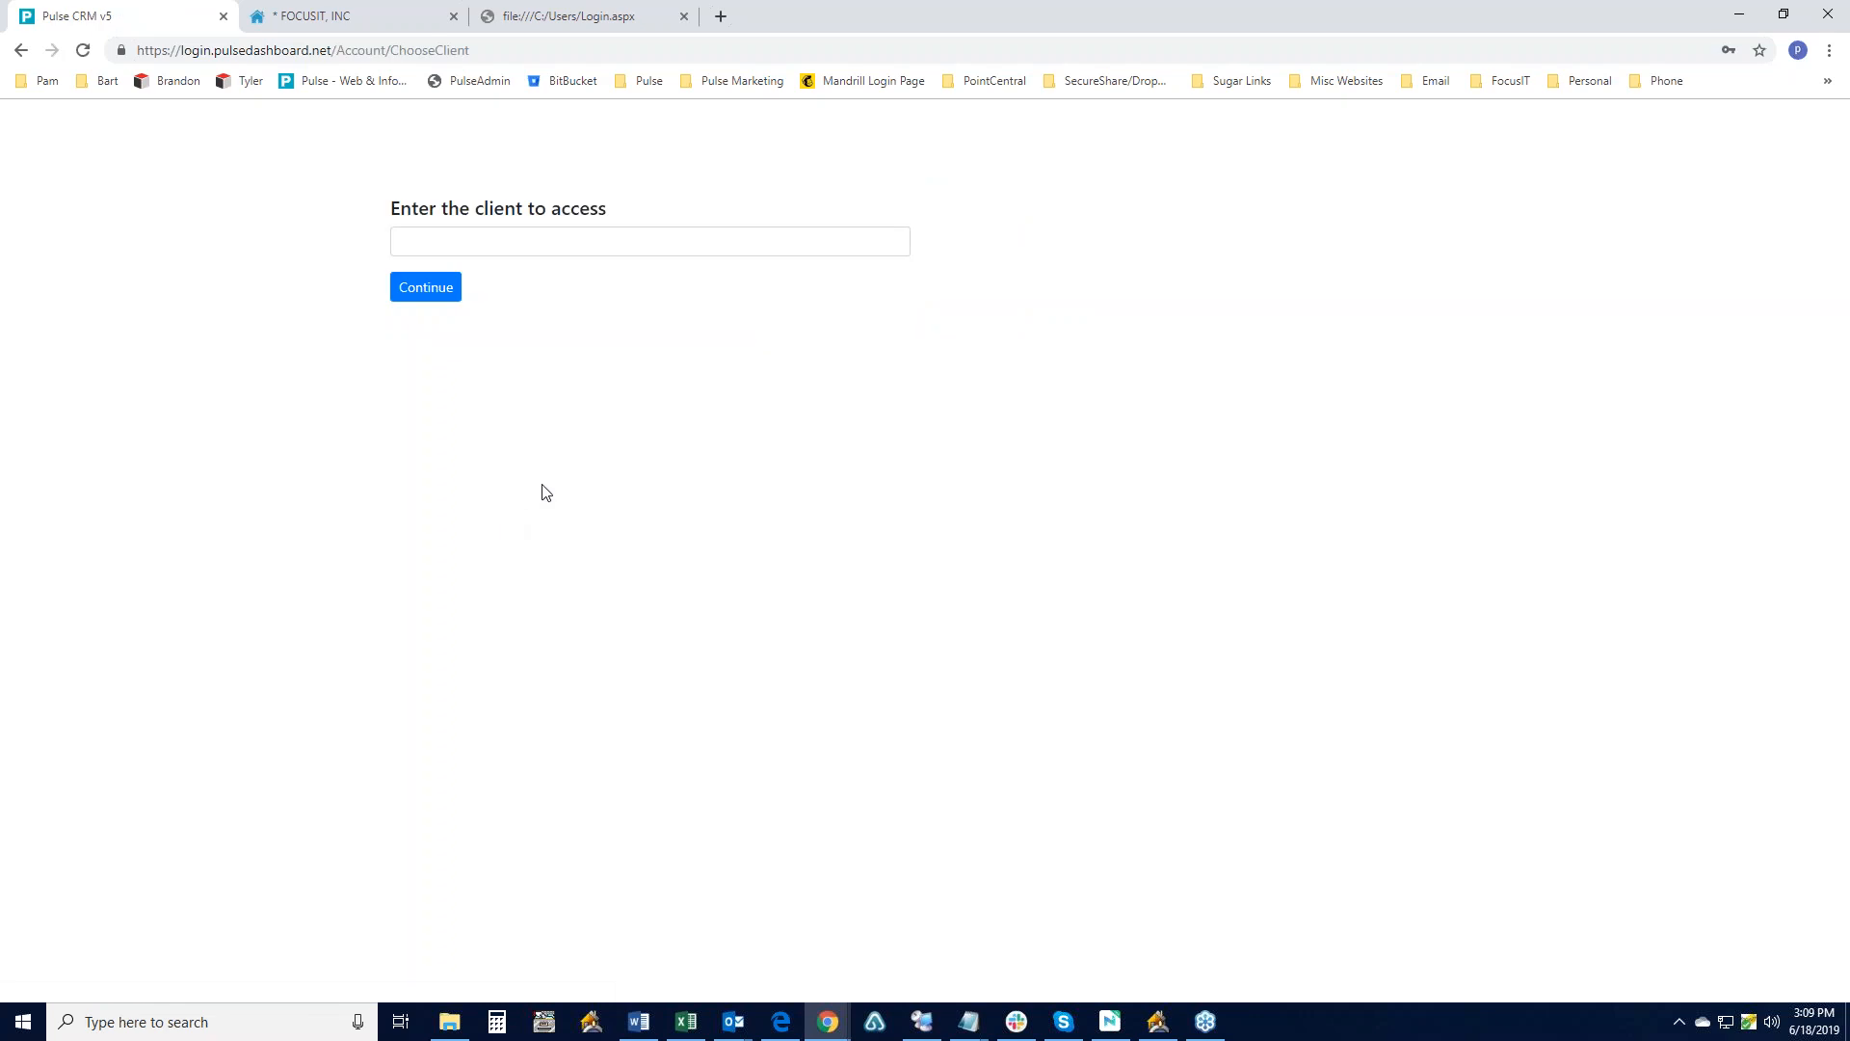
# - Search 'focu' and continue into the FOCUSIT, INC client
pyautogui.click(454, 248)
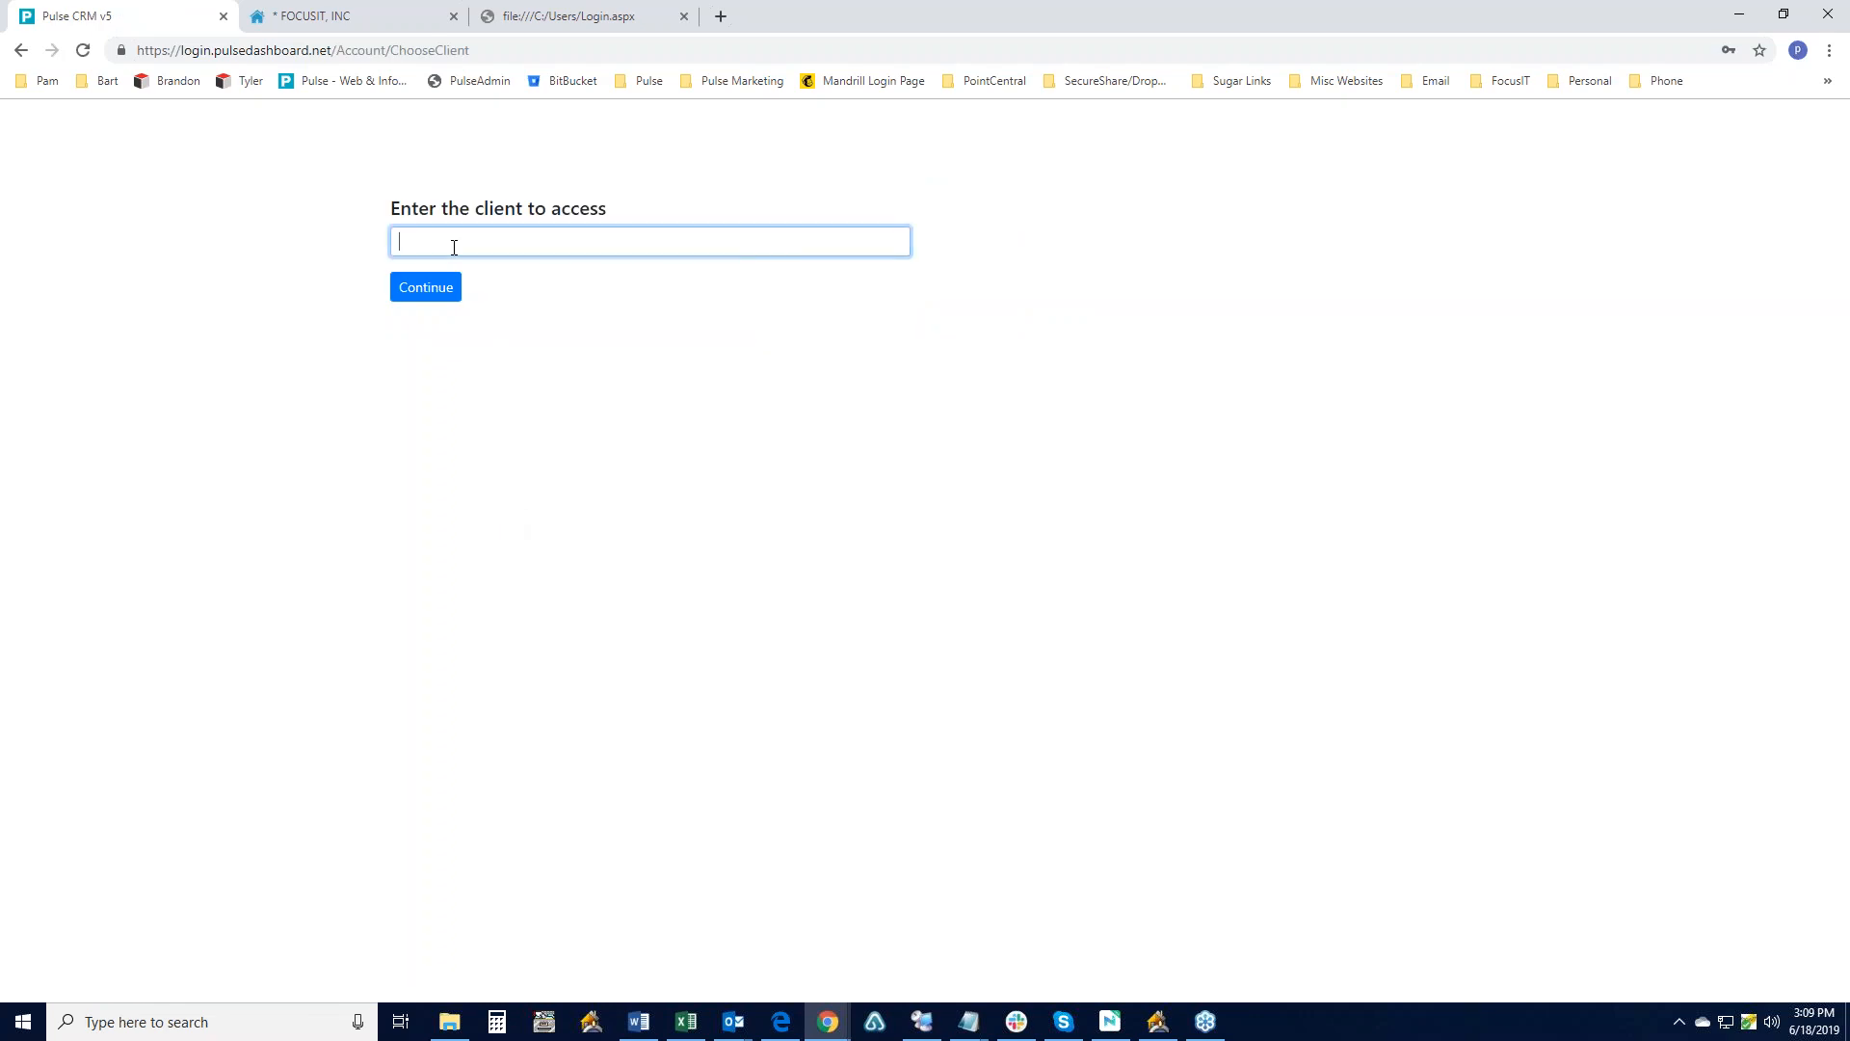
pyautogui.write('focu')
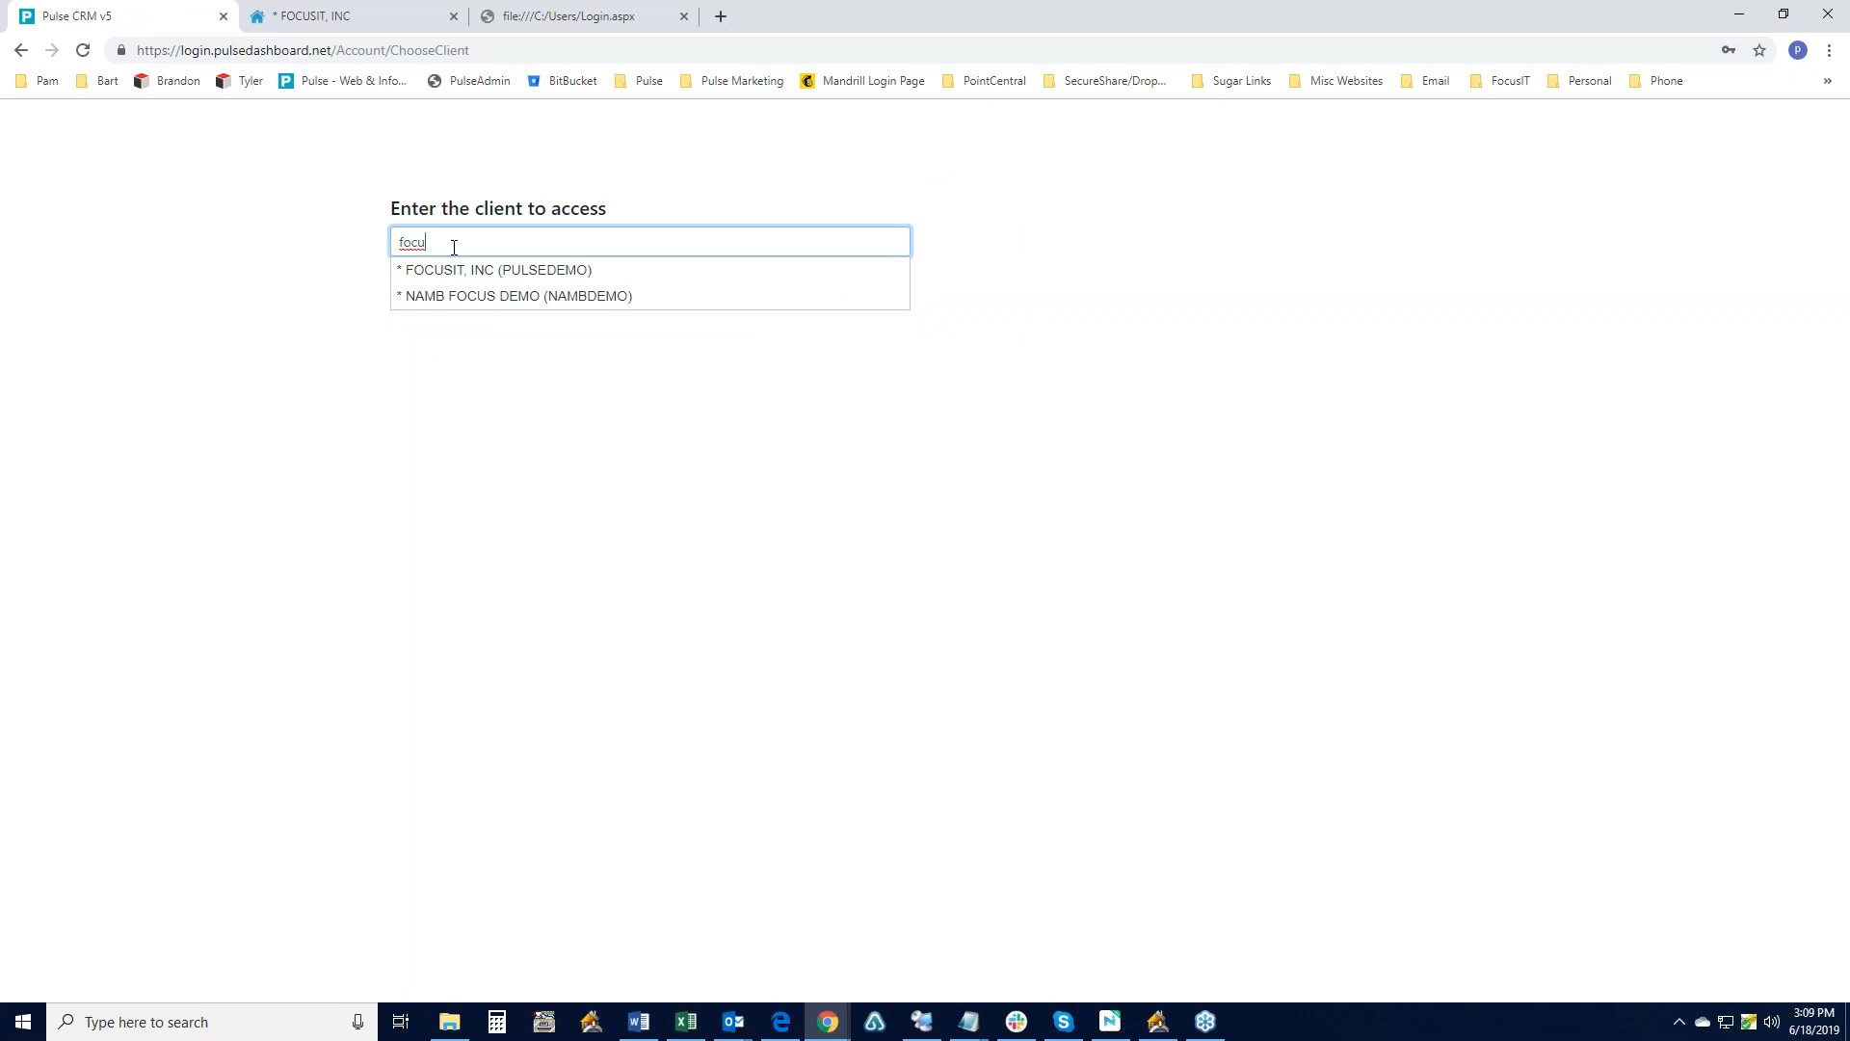
pyautogui.click(447, 272)
pyautogui.click(428, 289)
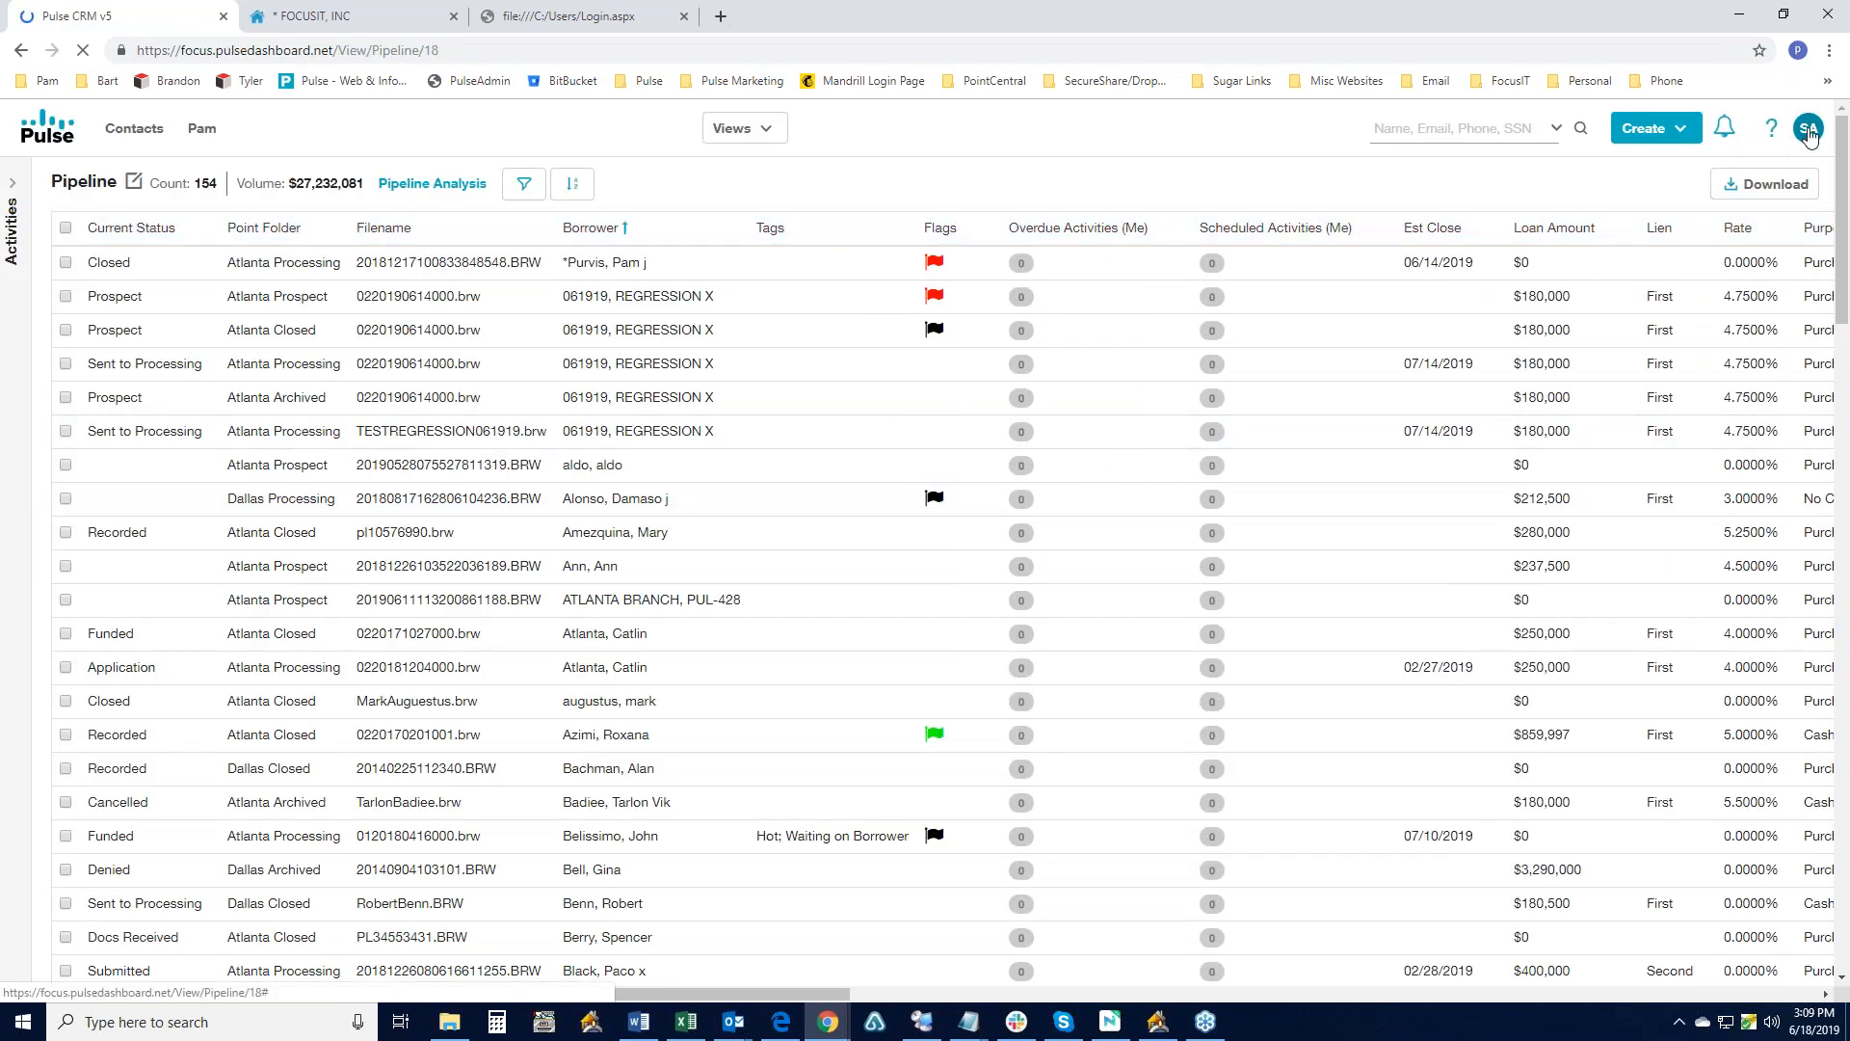
# - Open Settings and show the company Users list
pyautogui.click(1809, 131)
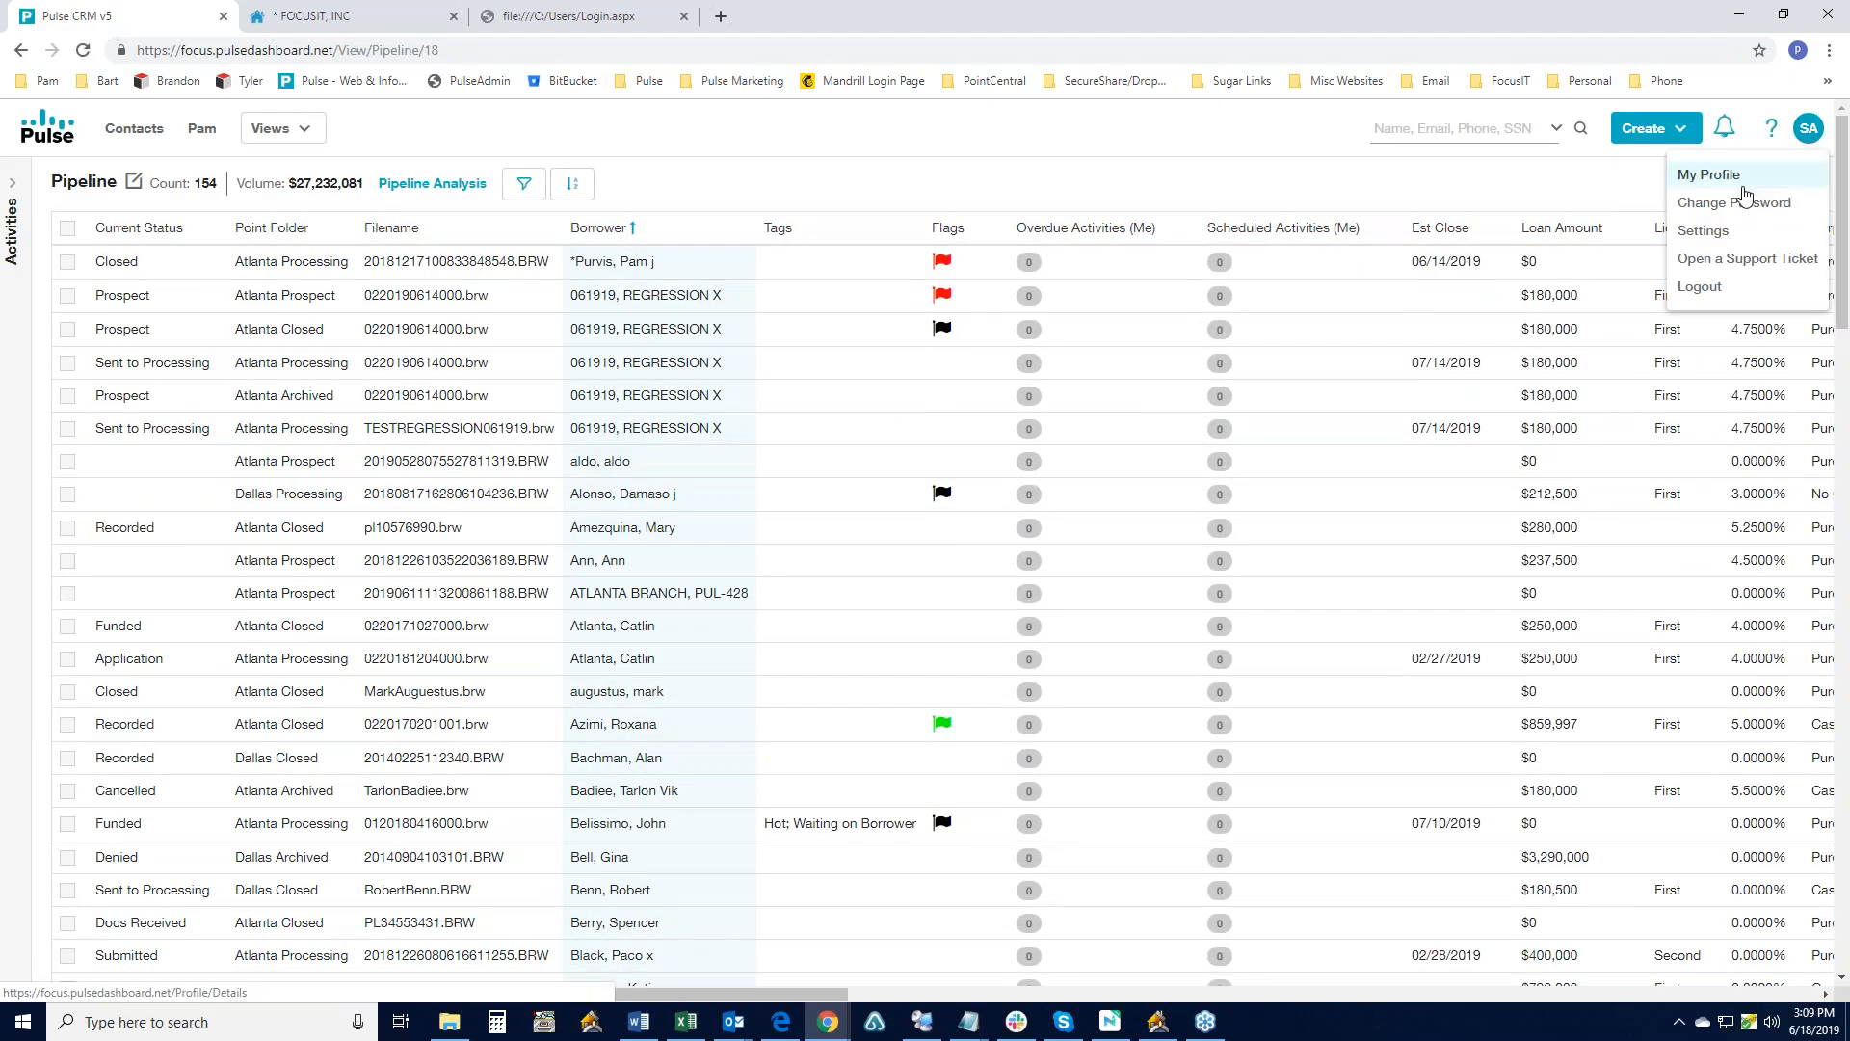
pyautogui.click(1703, 231)
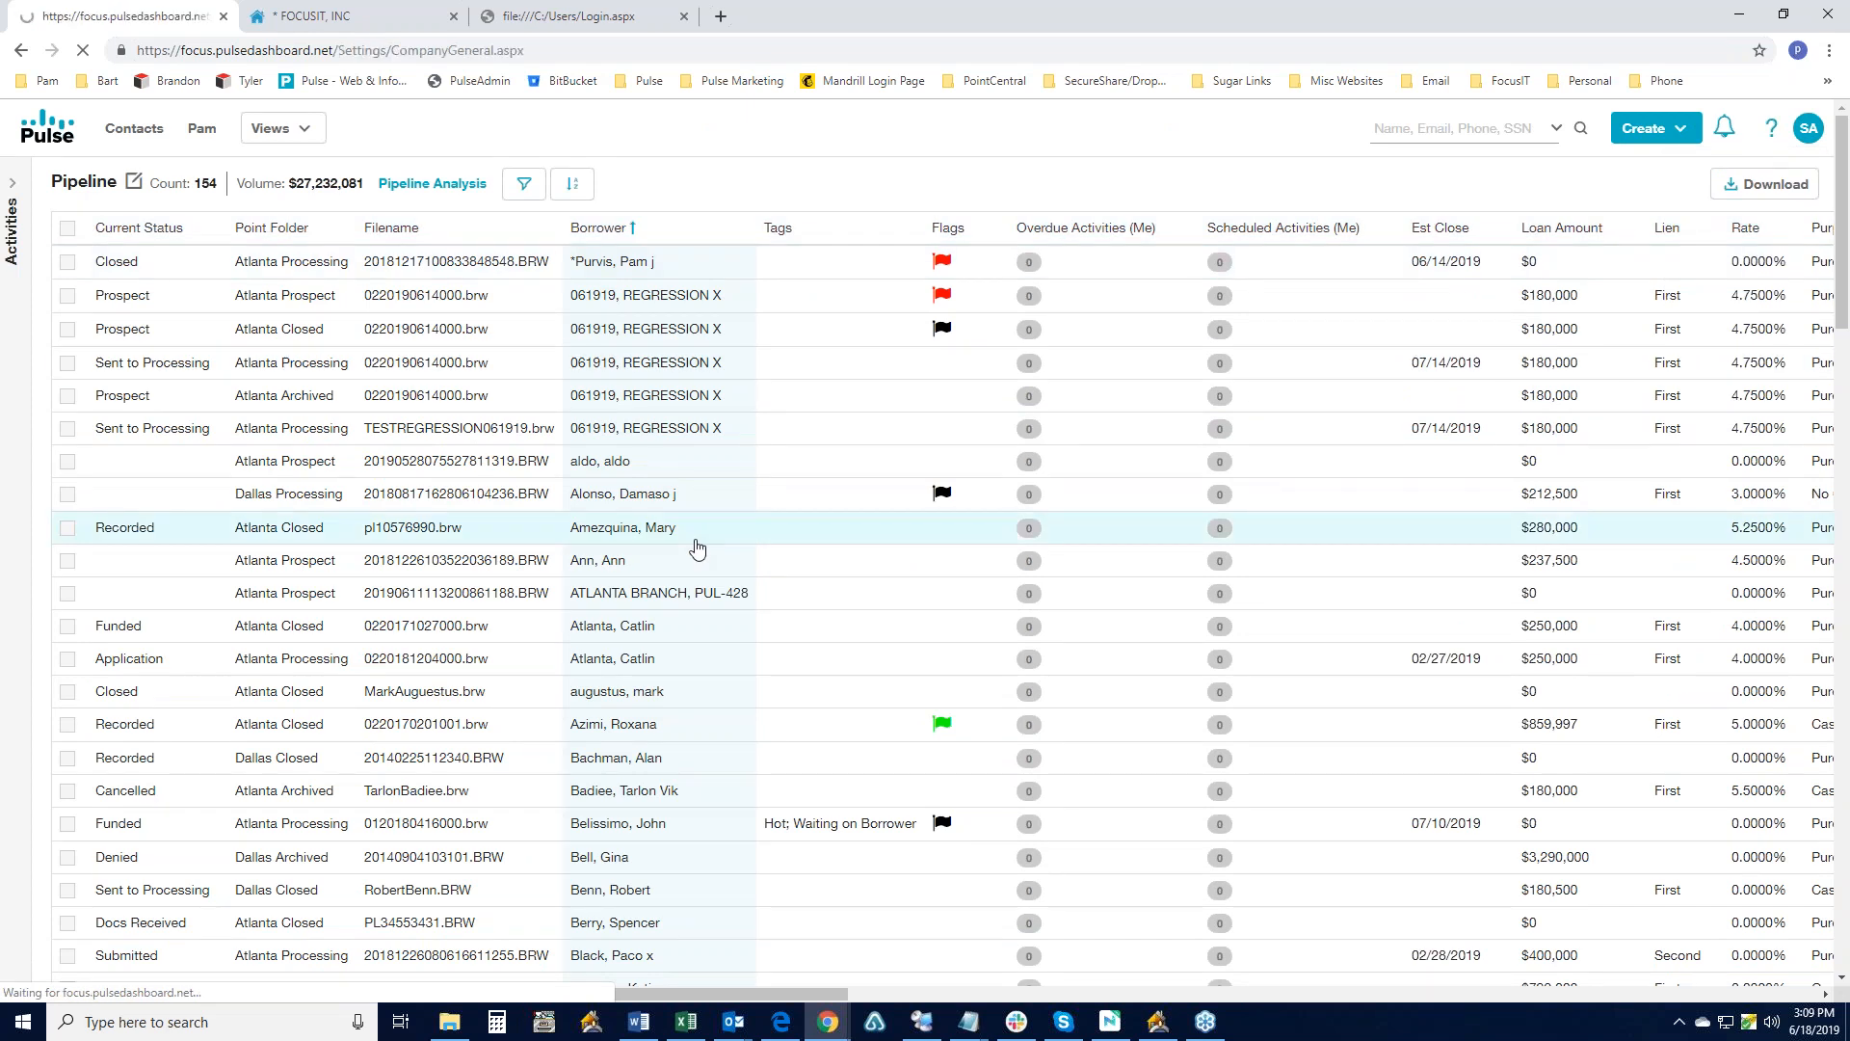
pyautogui.click(24, 295)
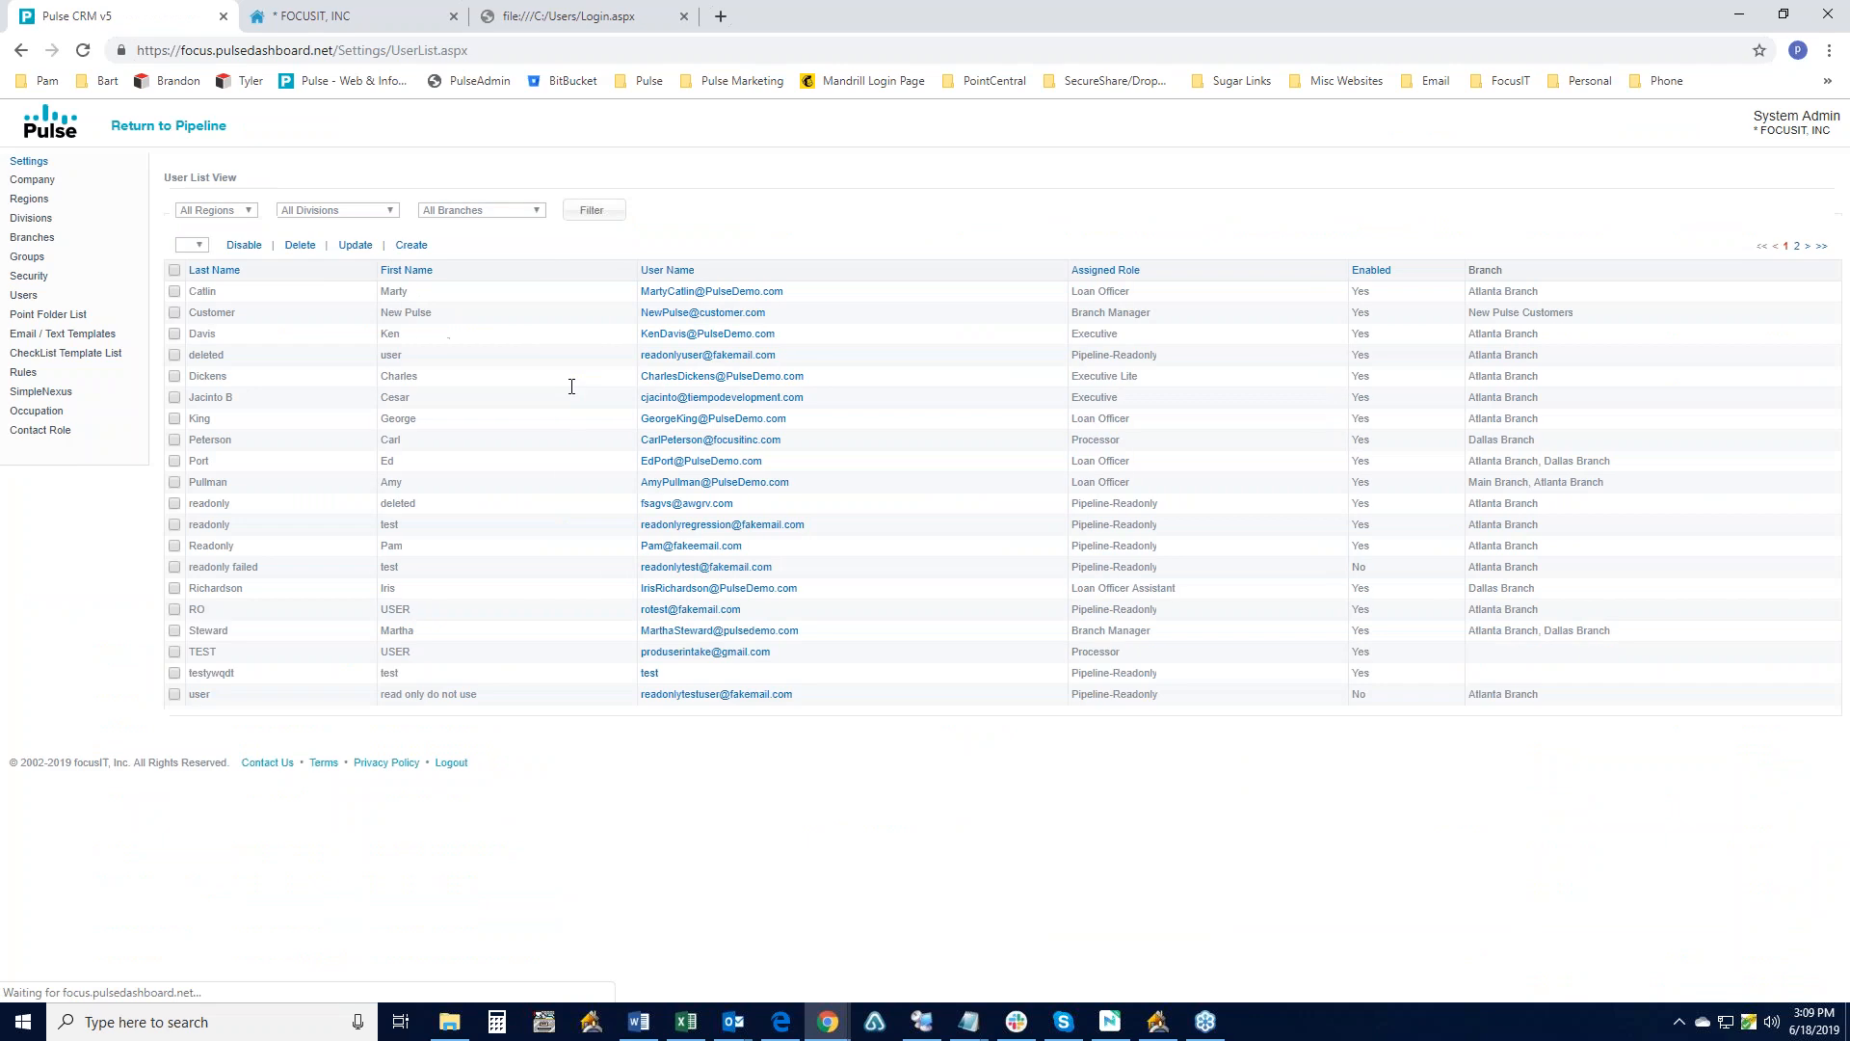
# - Browse the Create User role list and Main Branch group access, then close without saving
pyautogui.click(411, 245)
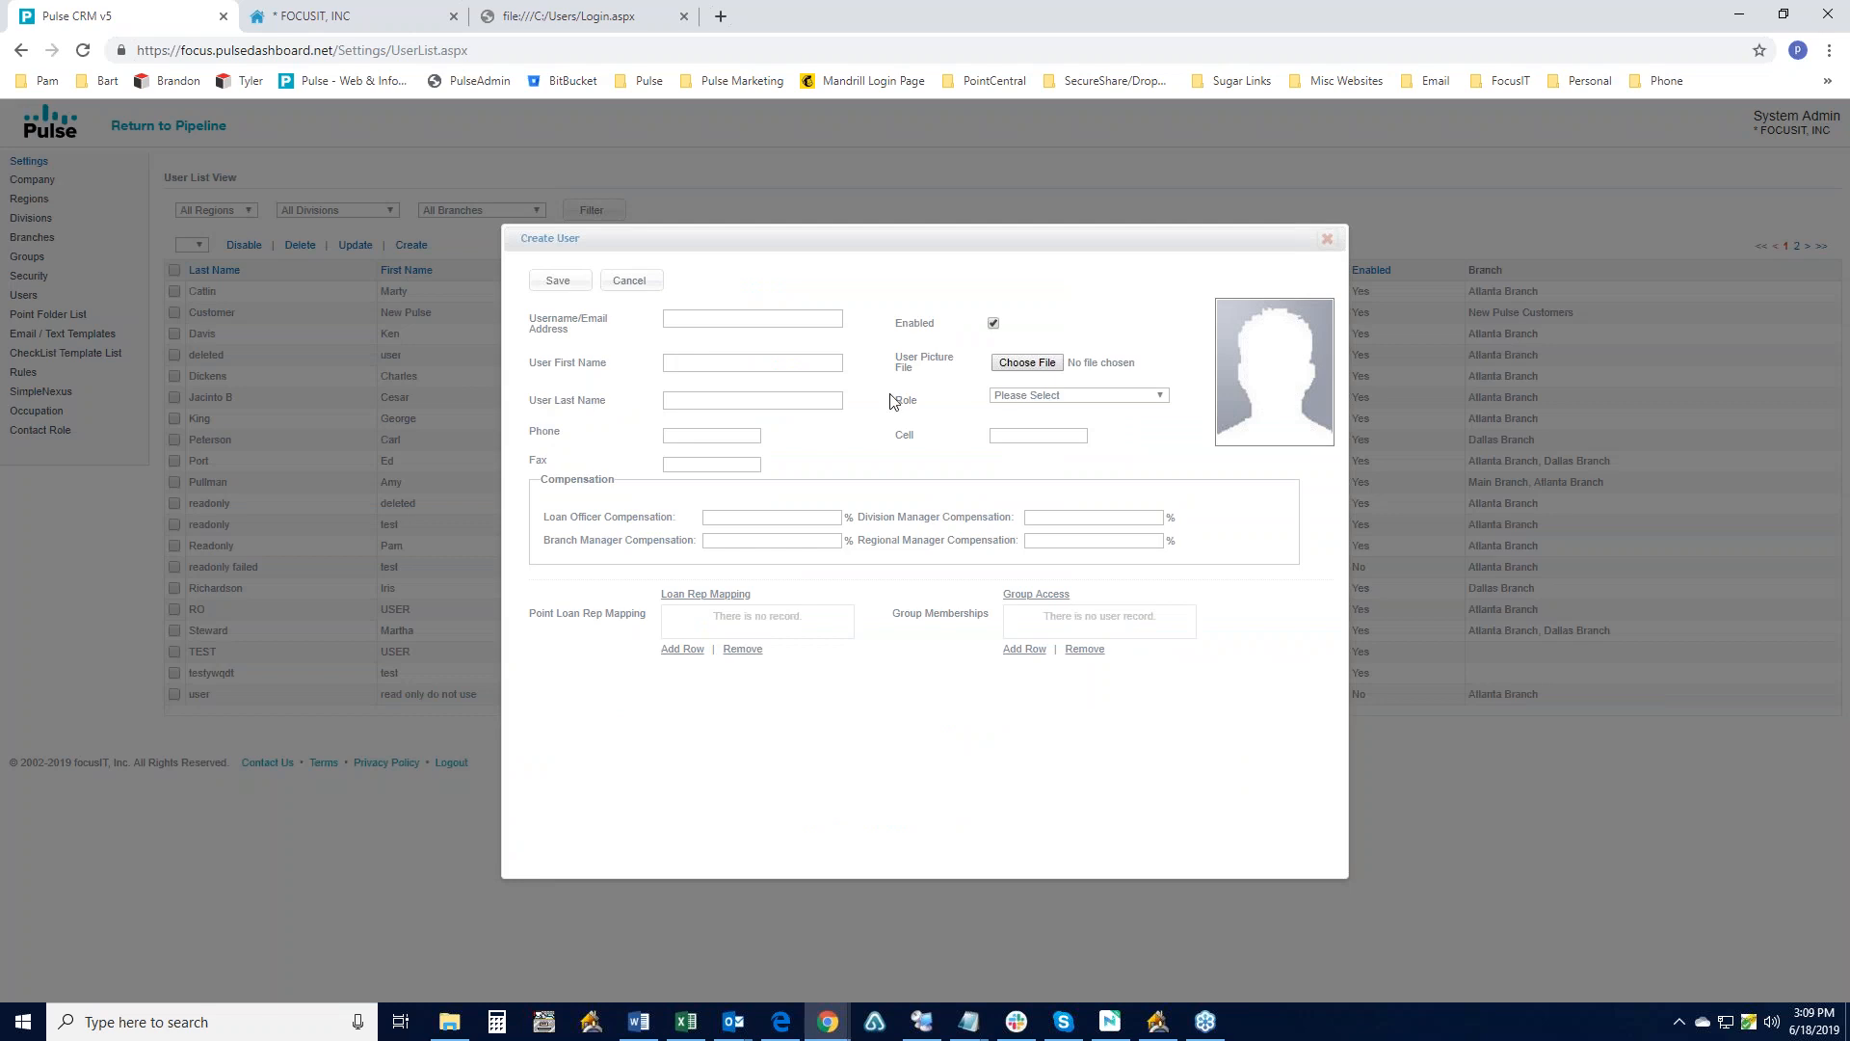
pyautogui.click(1053, 398)
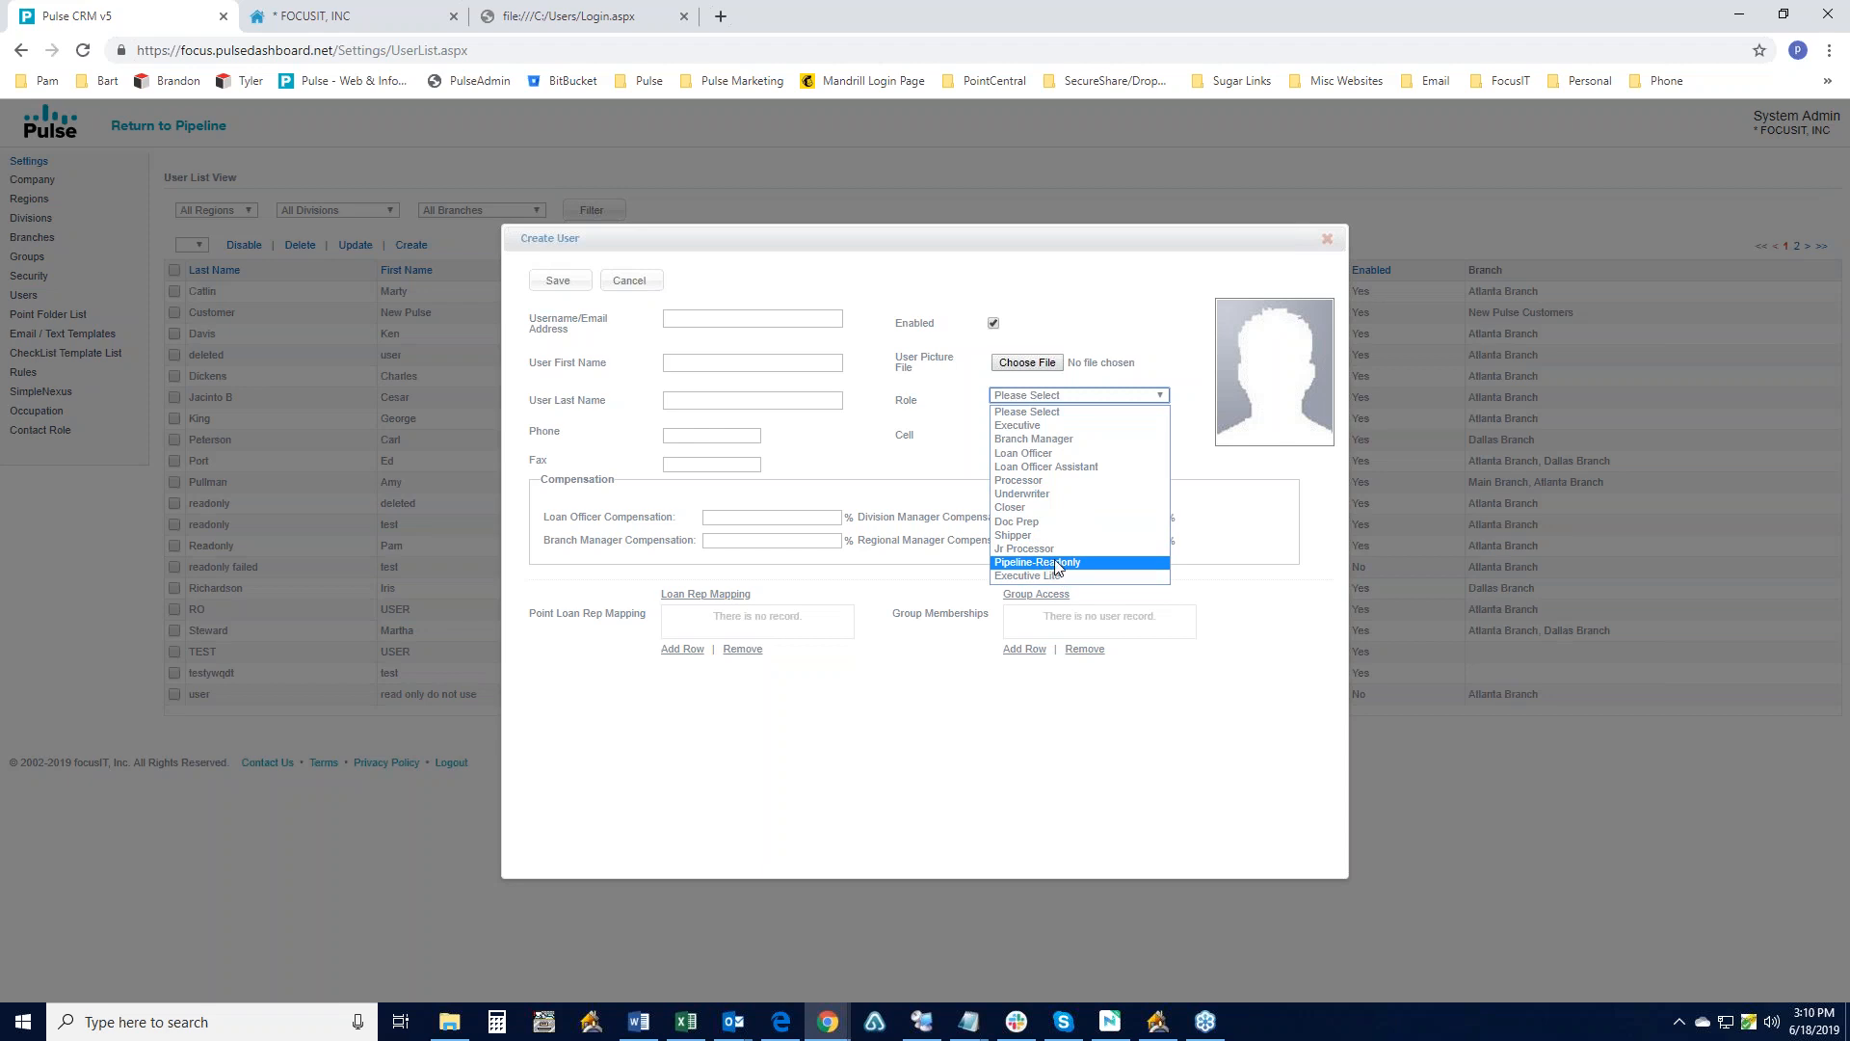
pyautogui.click(1219, 594)
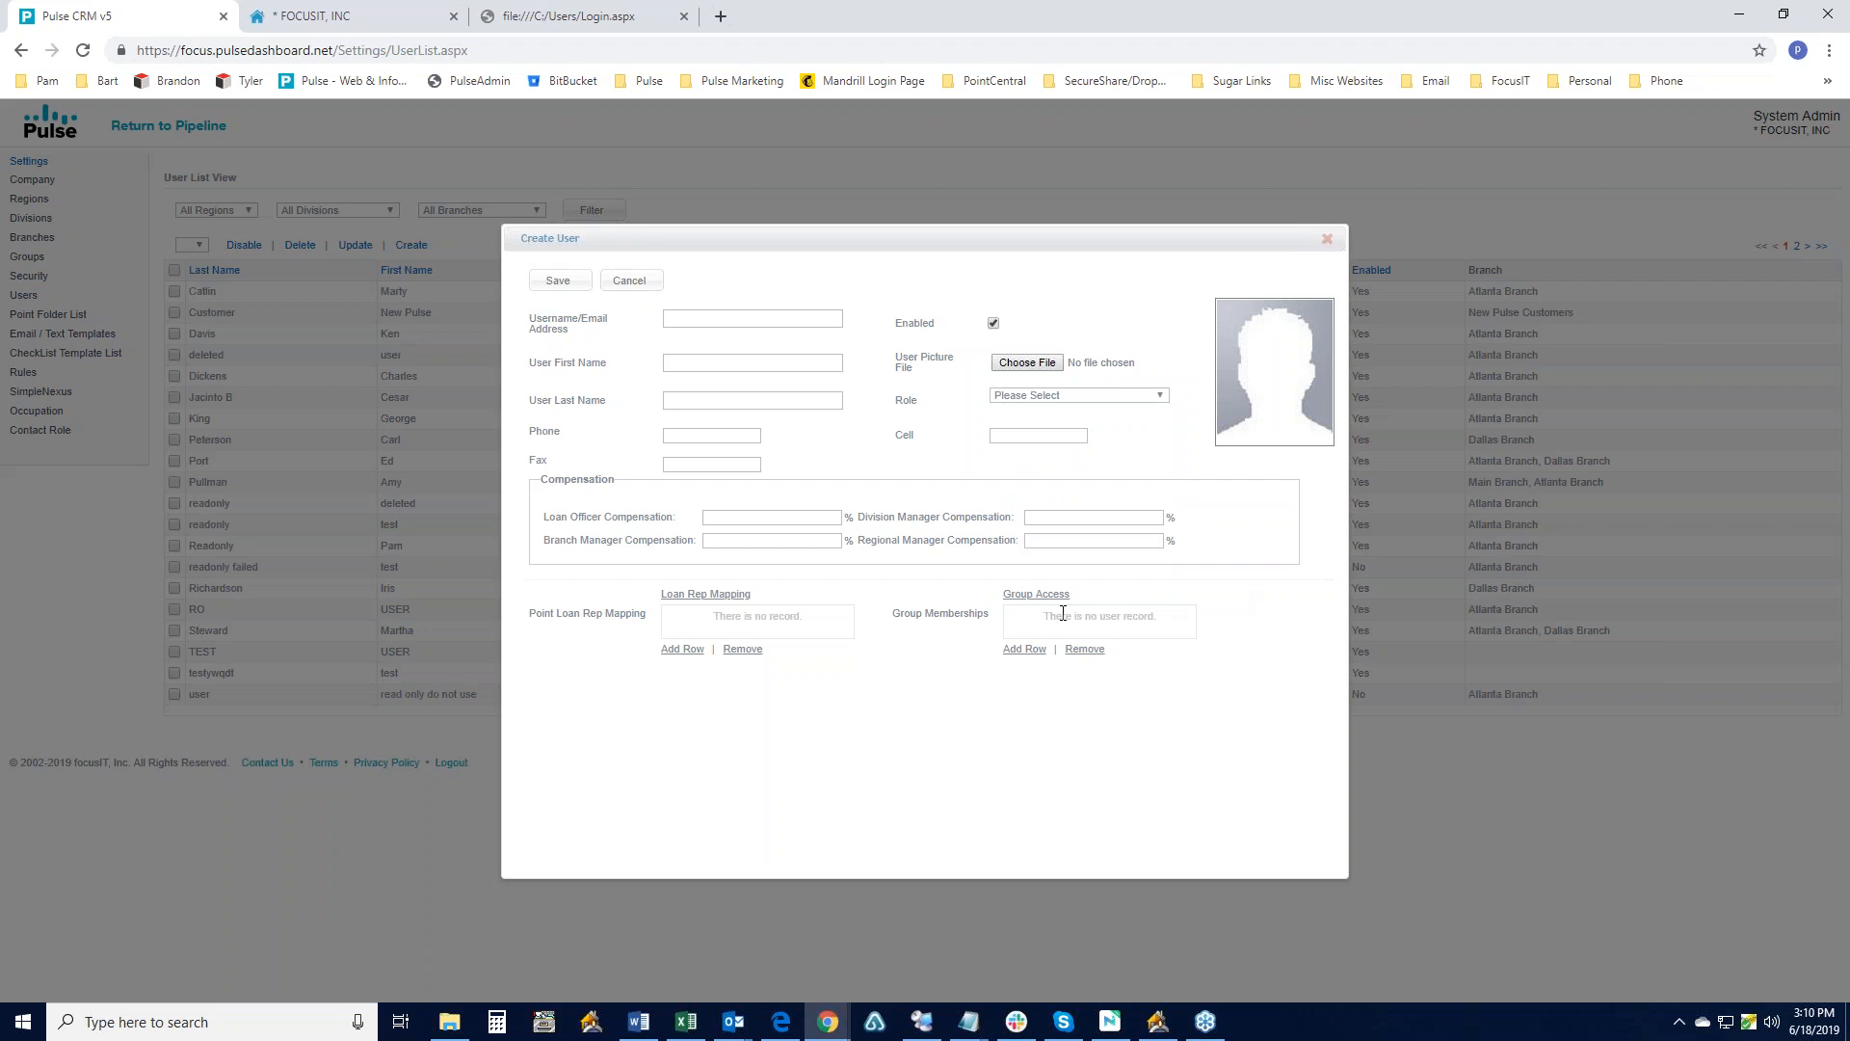
pyautogui.click(1025, 652)
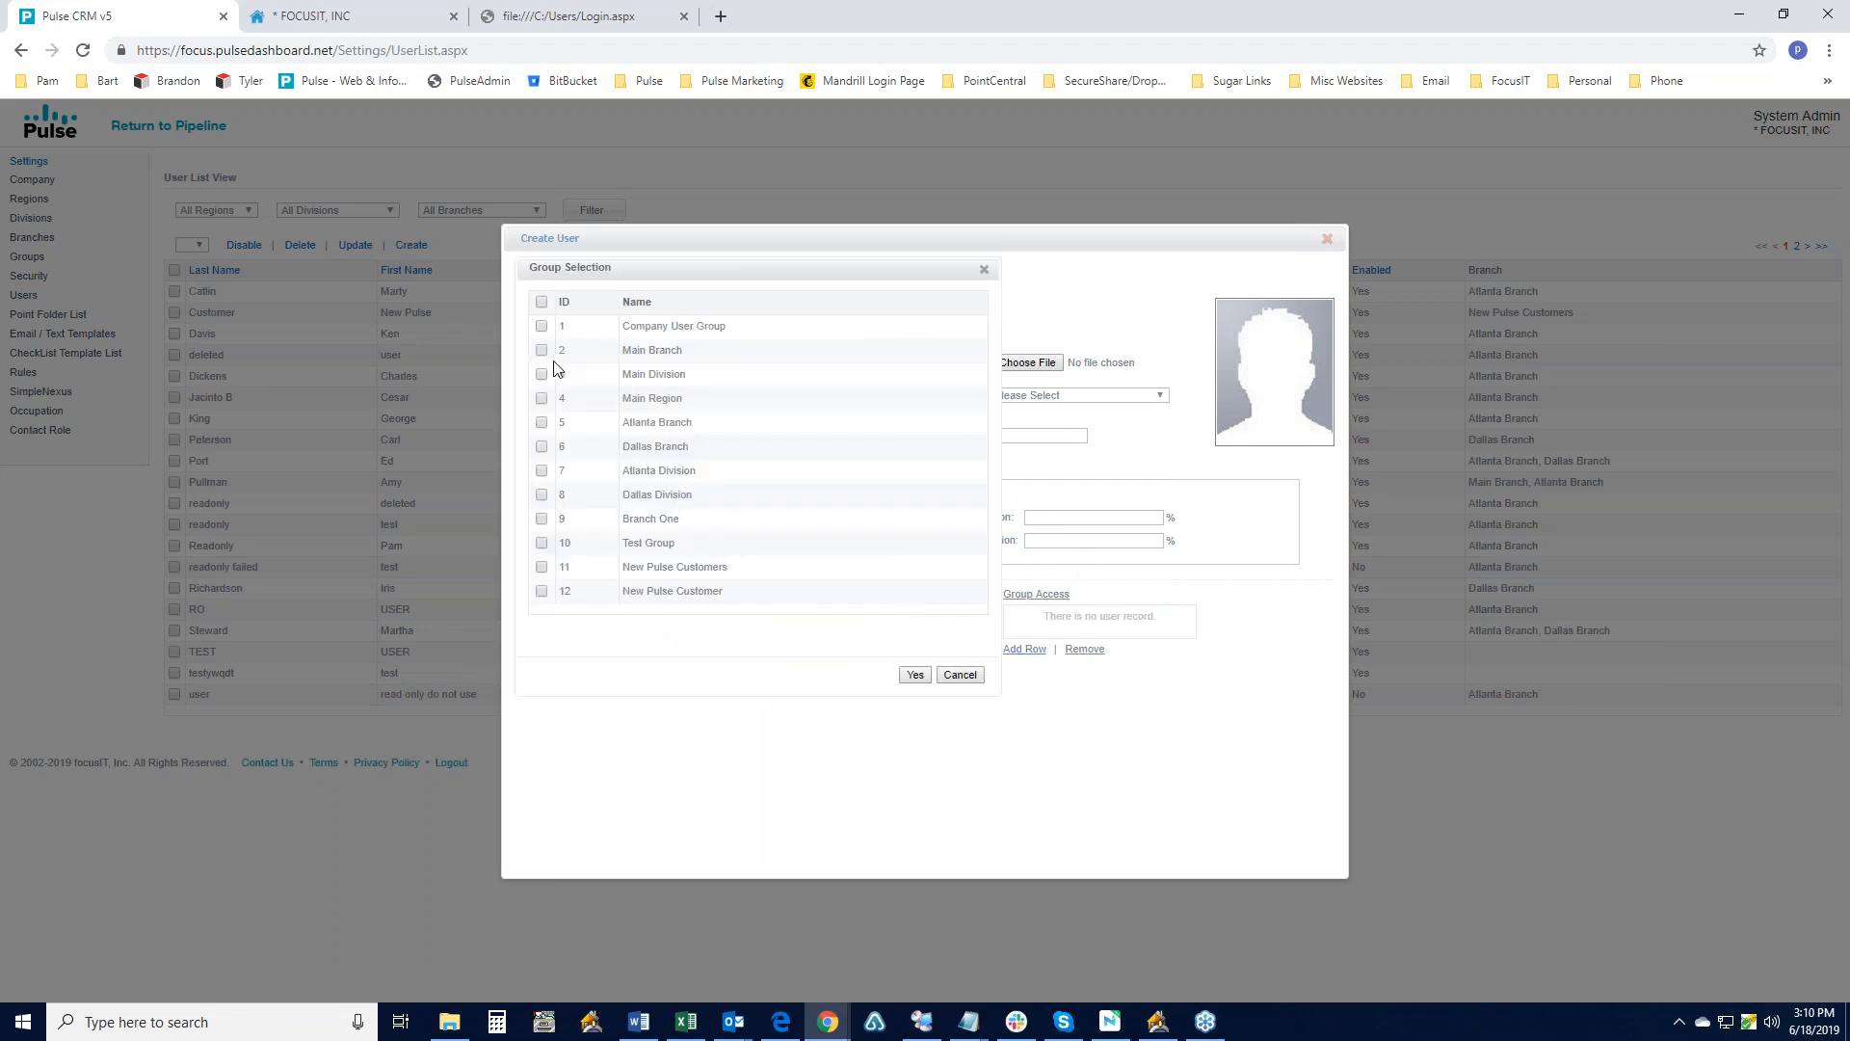
pyautogui.click(542, 352)
pyautogui.click(984, 271)
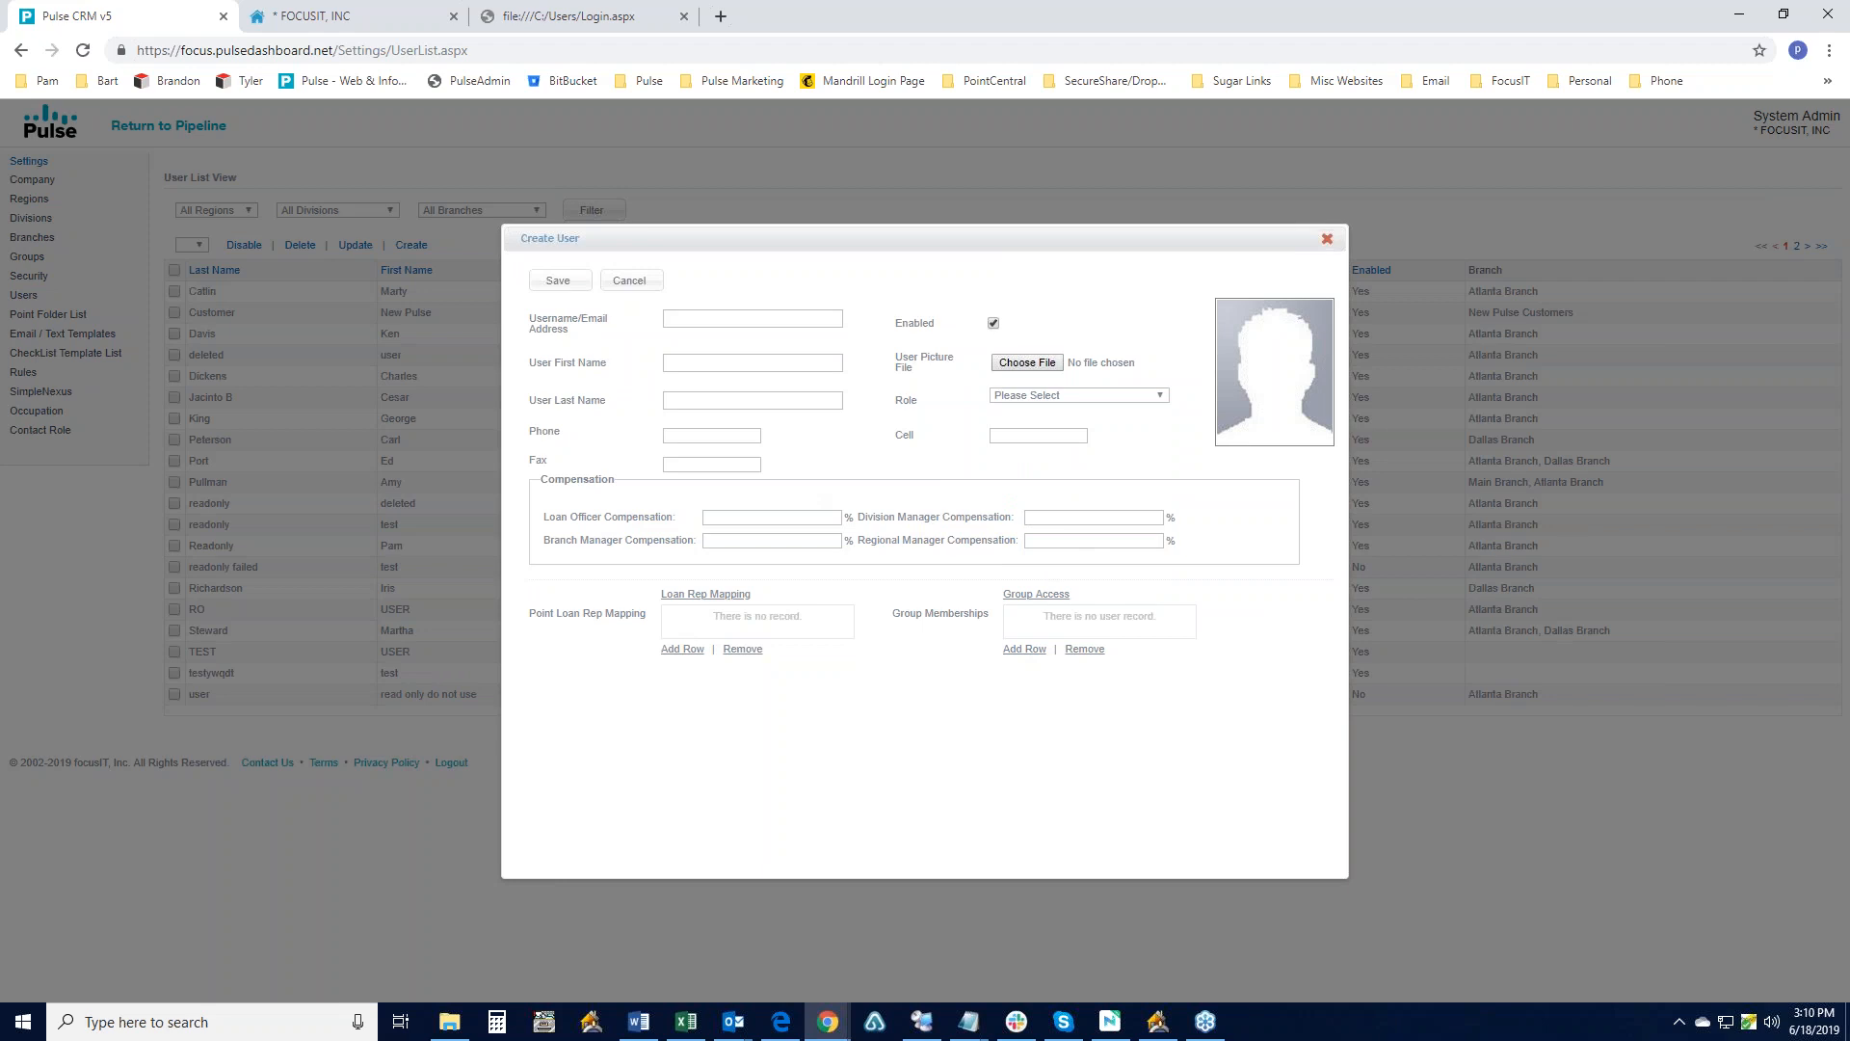
pyautogui.click(1327, 240)
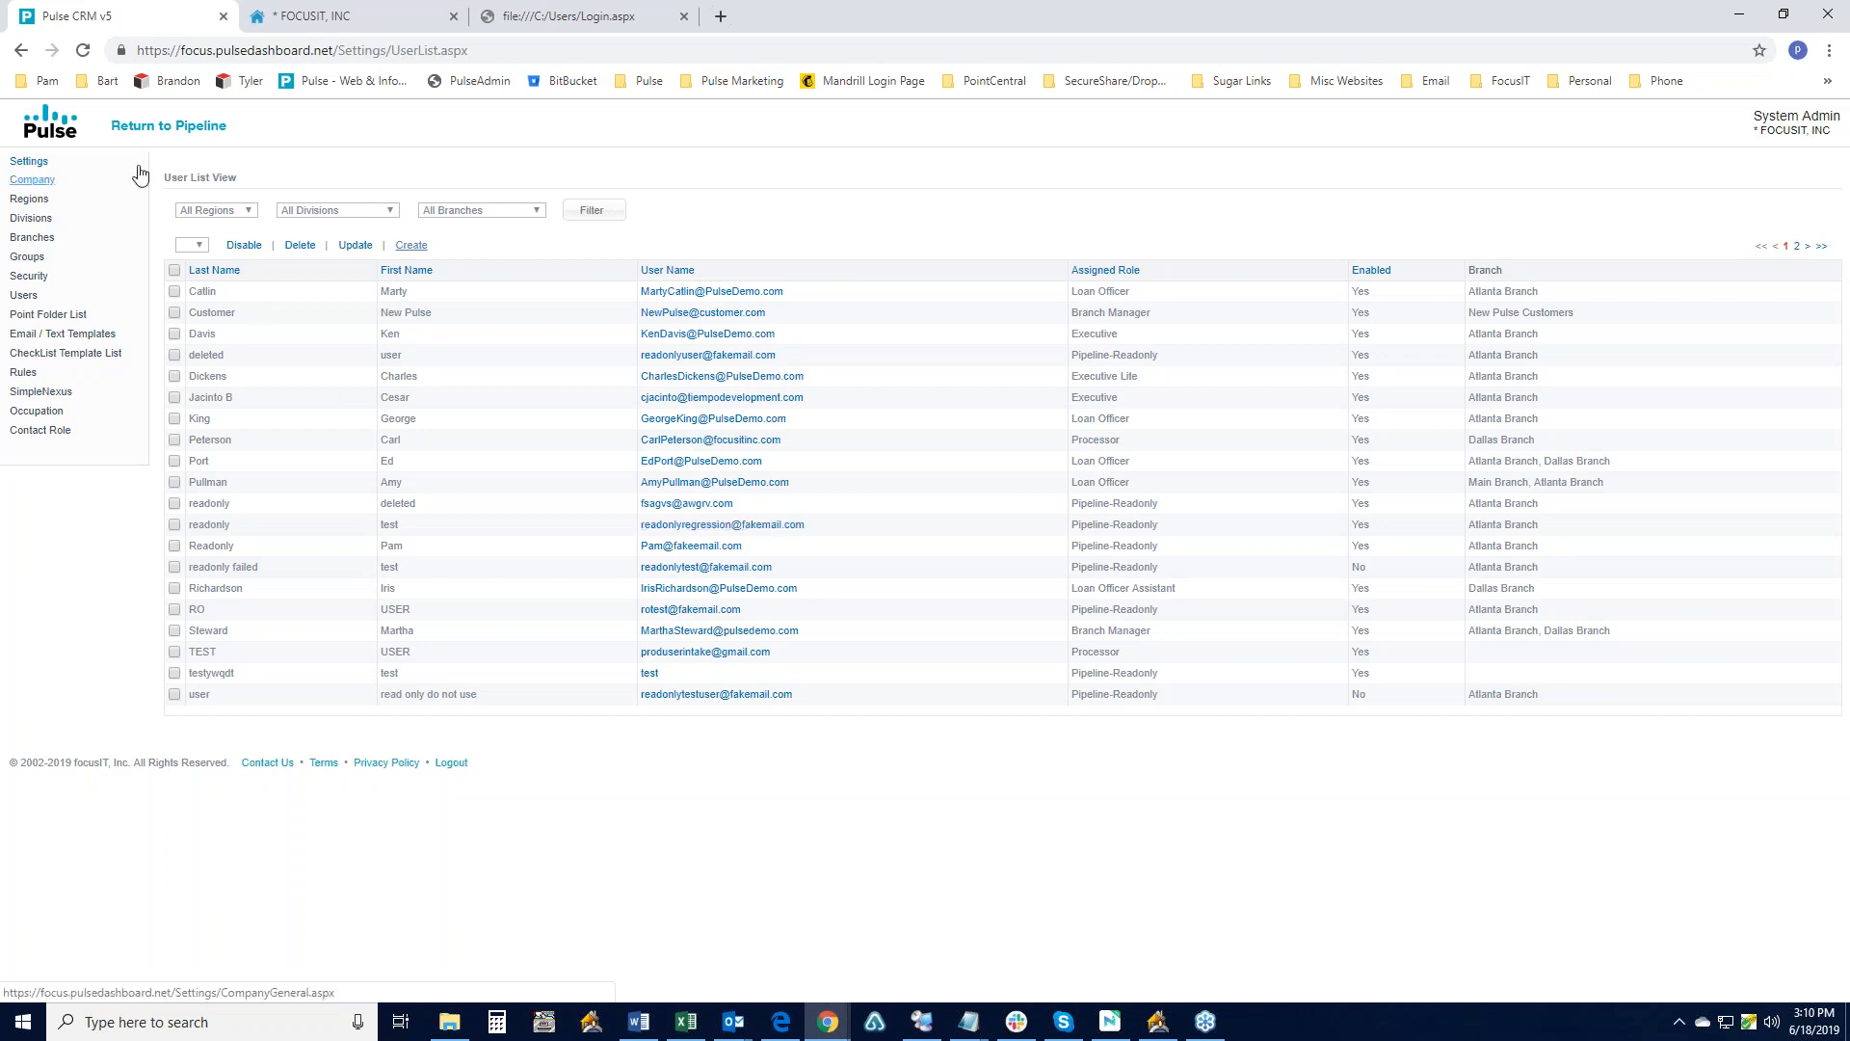
# - Return to the pipeline, open Manage Views and scroll through the Pipeline view's settings and columns
pyautogui.click(157, 133)
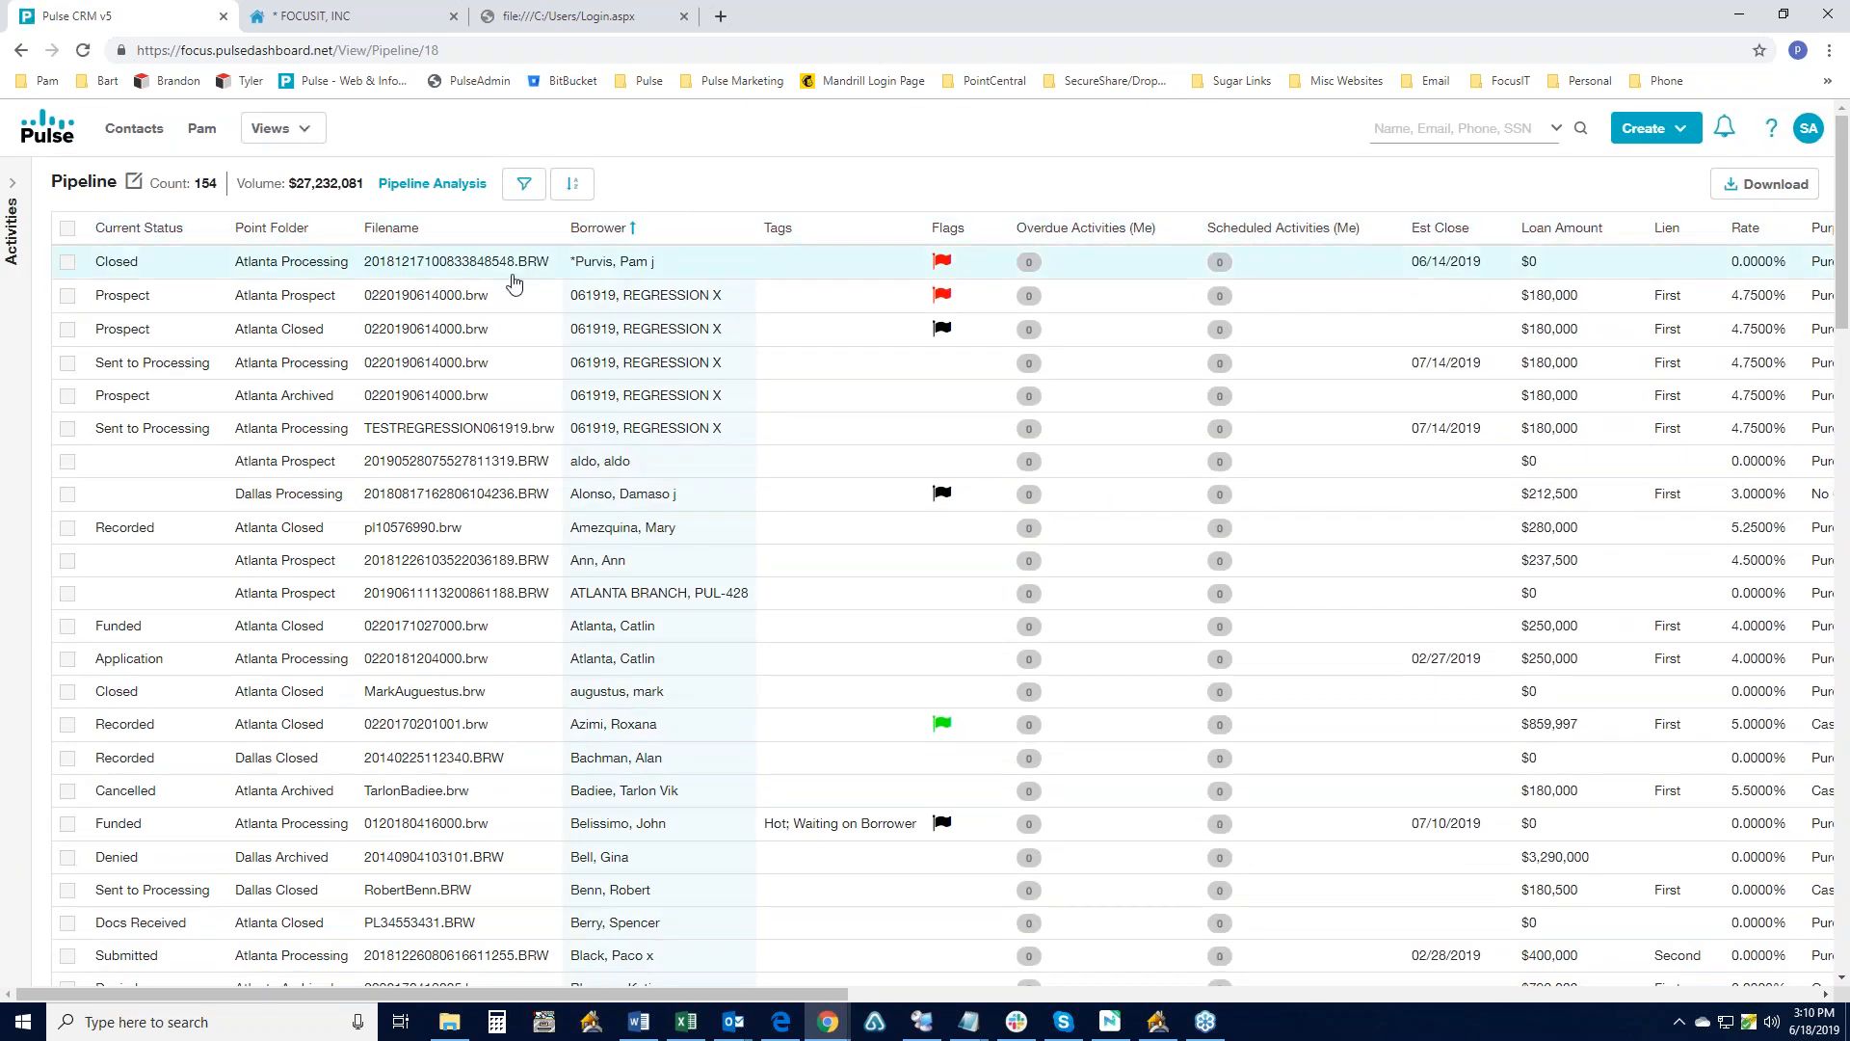
pyautogui.click(307, 133)
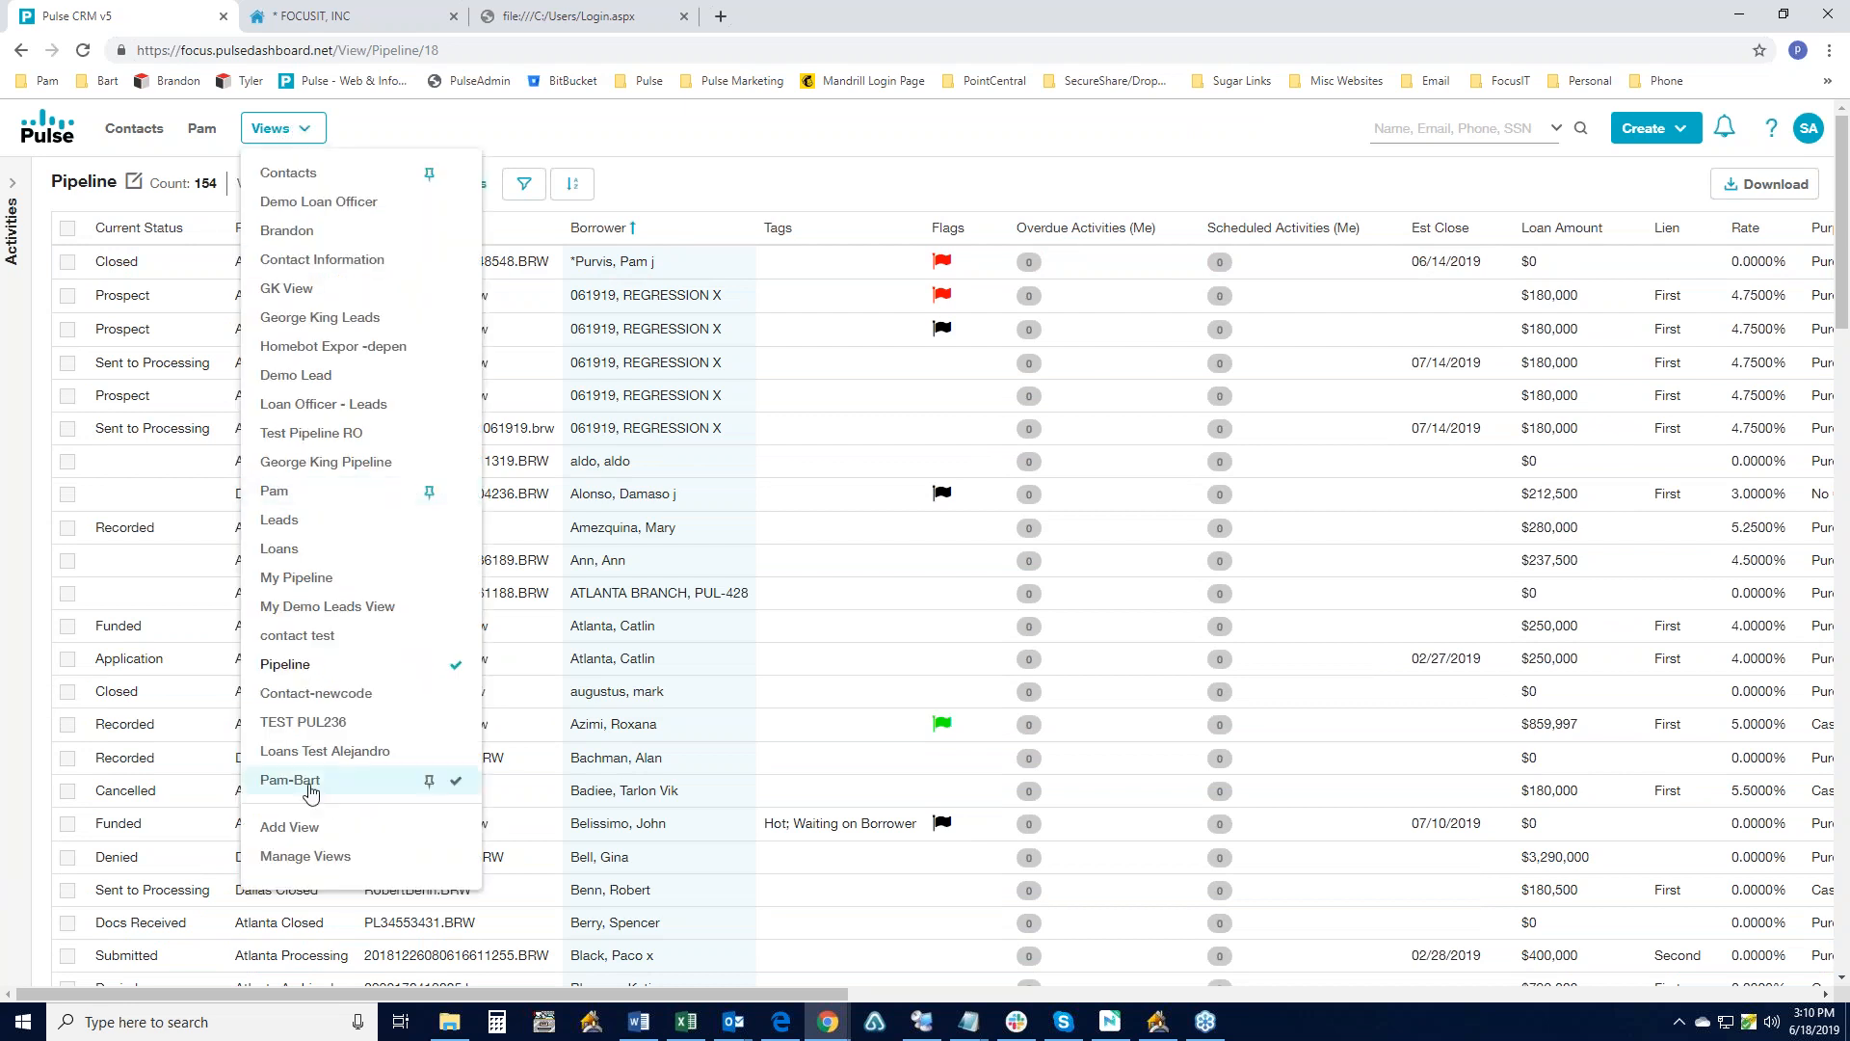
pyautogui.click(289, 858)
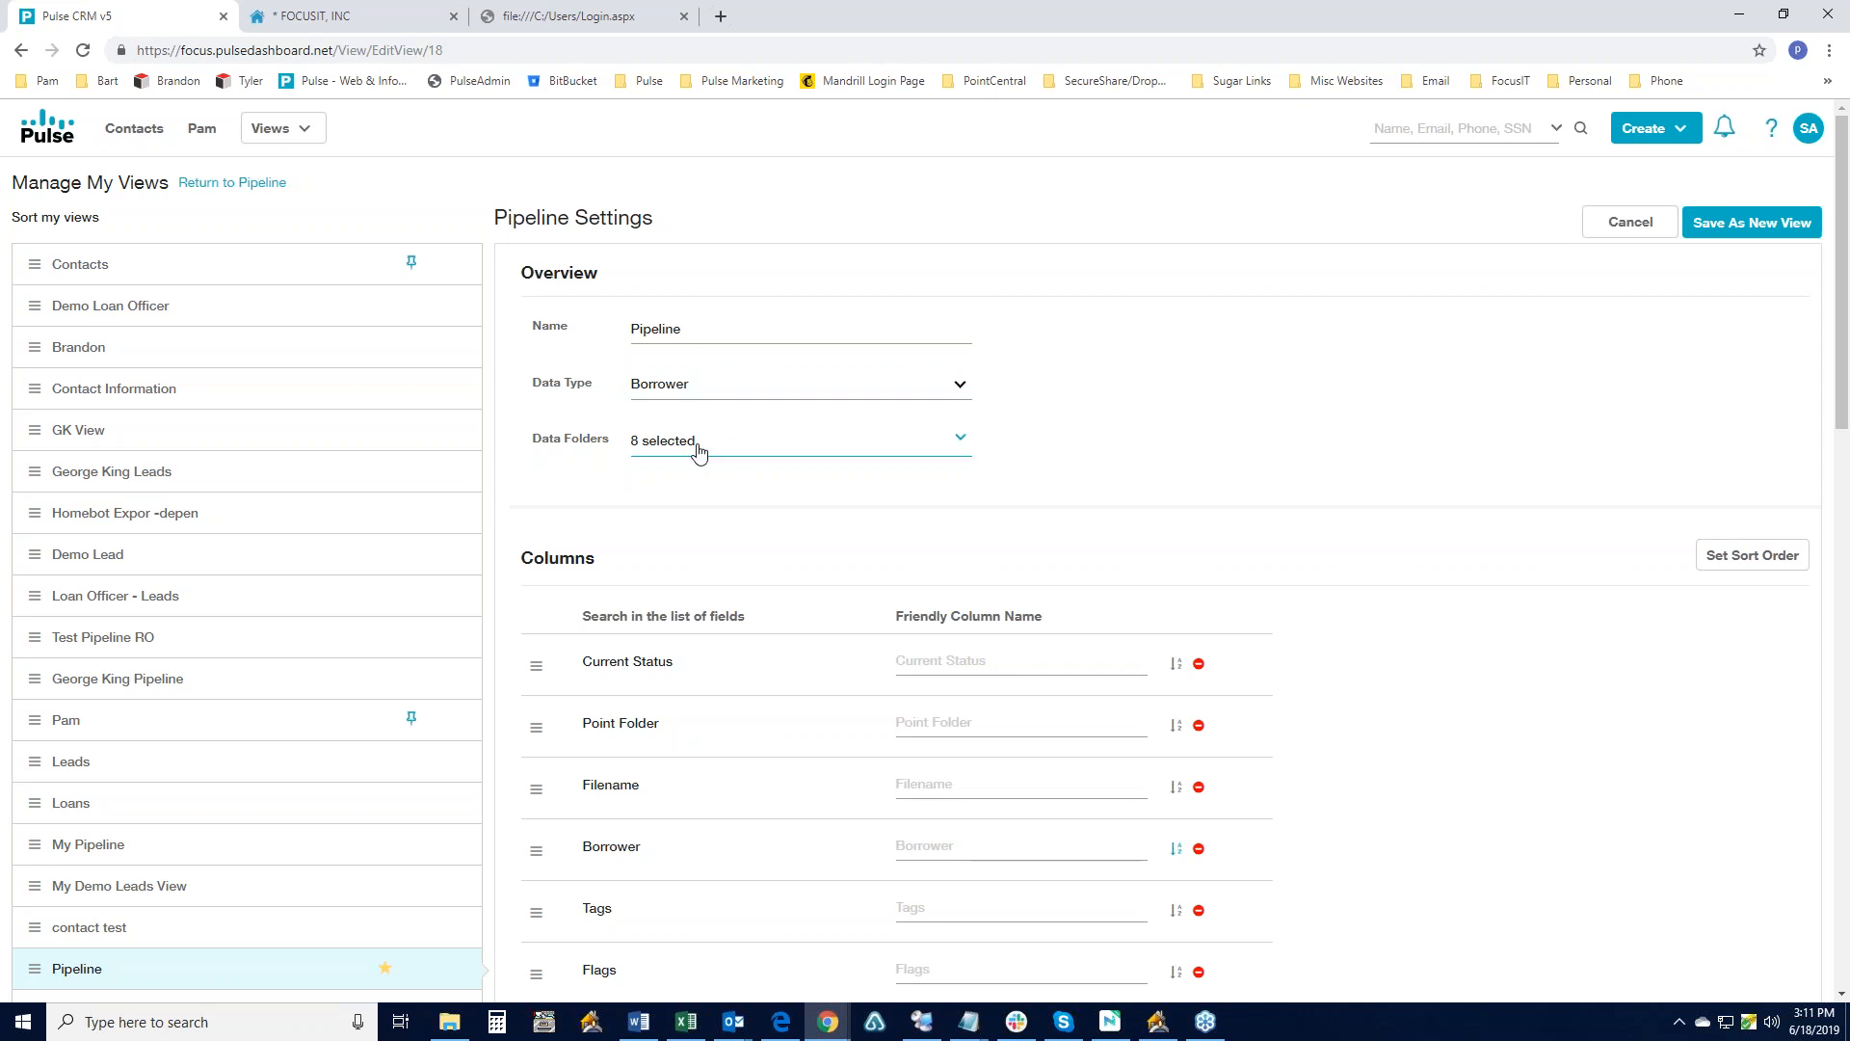
pyautogui.scroll(-5, 710, 409)
pyautogui.scroll(-12, 925, 549)
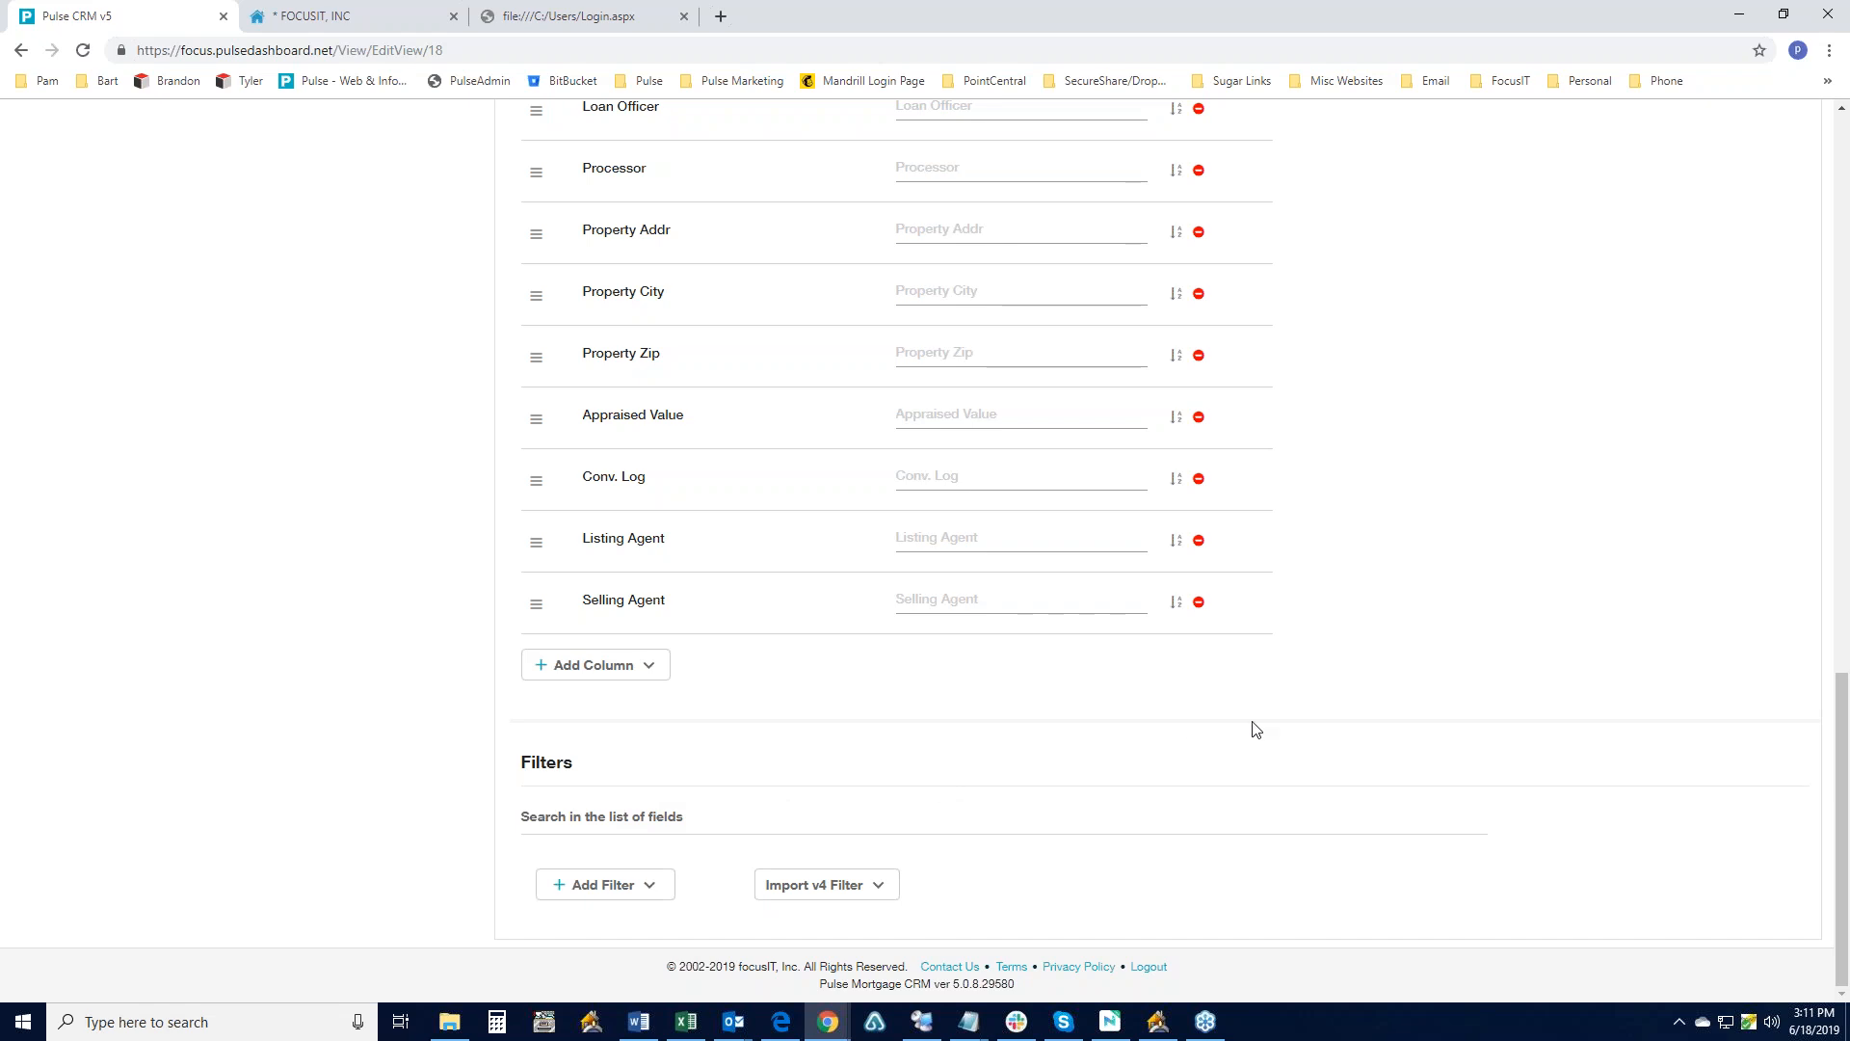
pyautogui.scroll(5, 1260, 728)
pyautogui.scroll(11, 1260, 728)
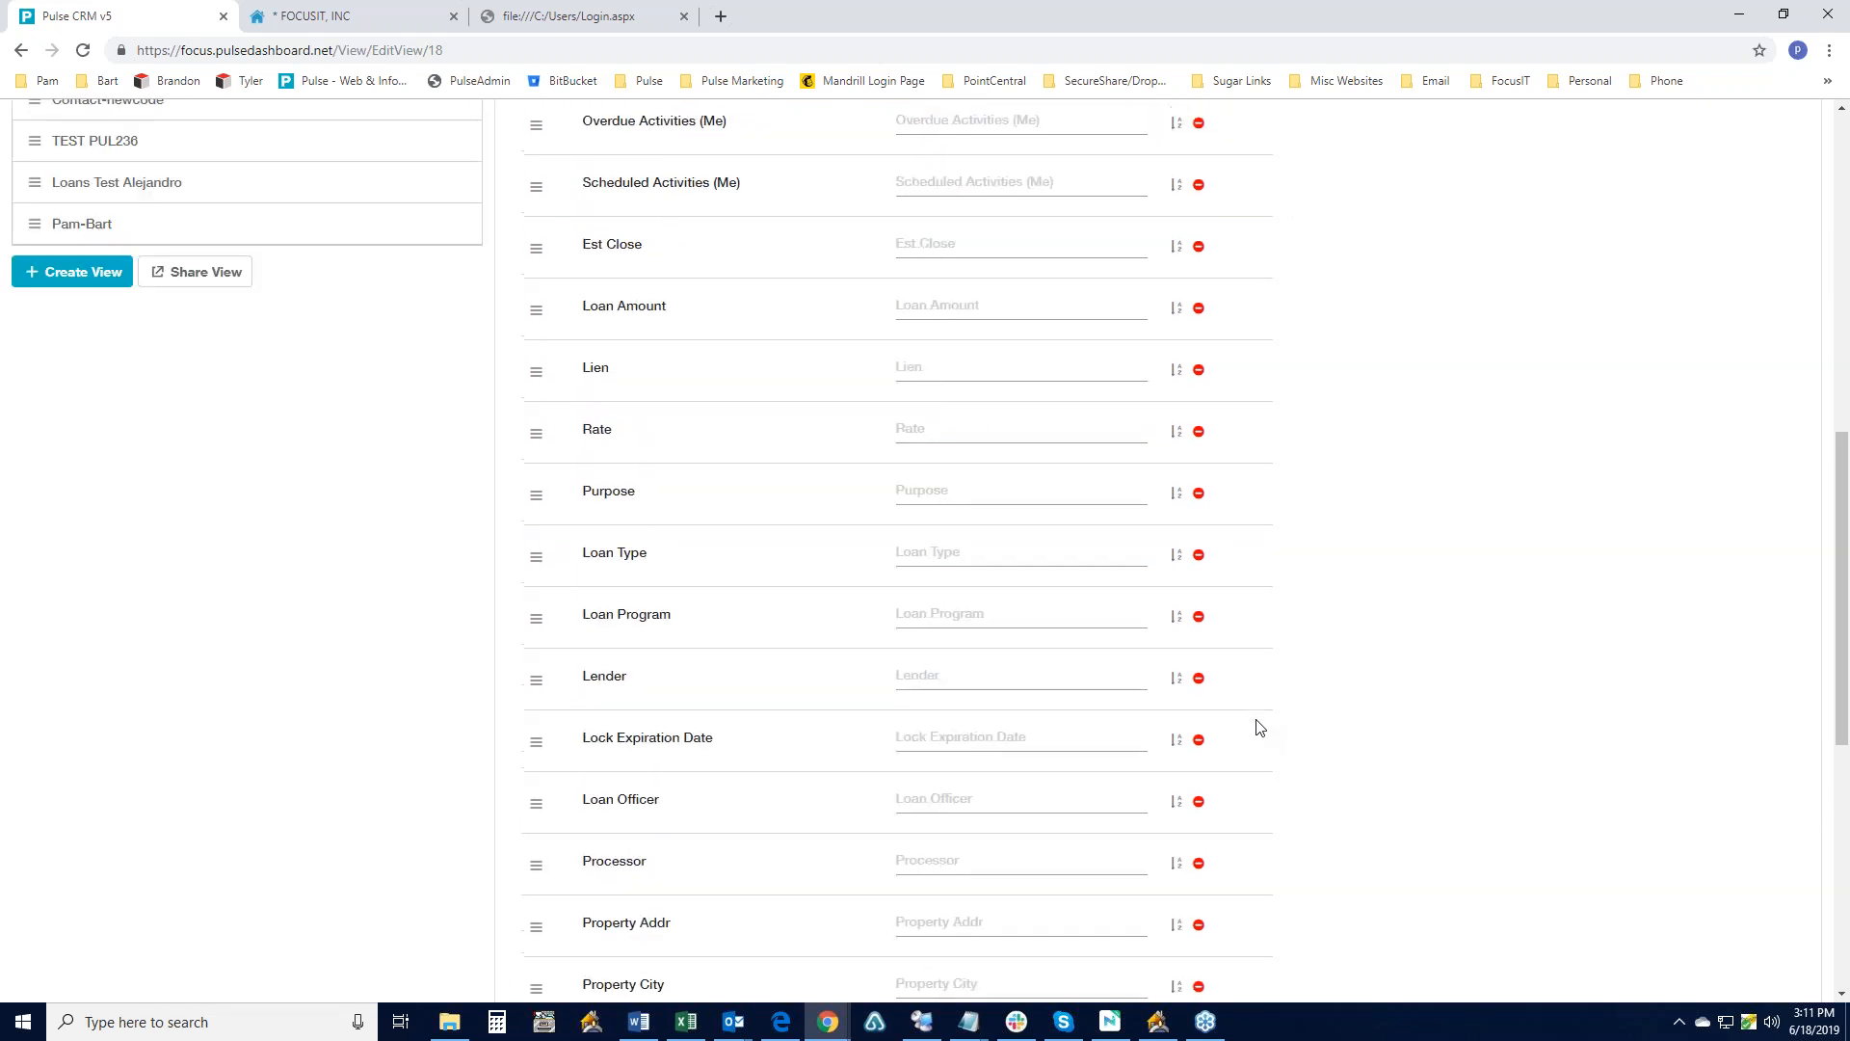
pyautogui.scroll(1, 1259, 727)
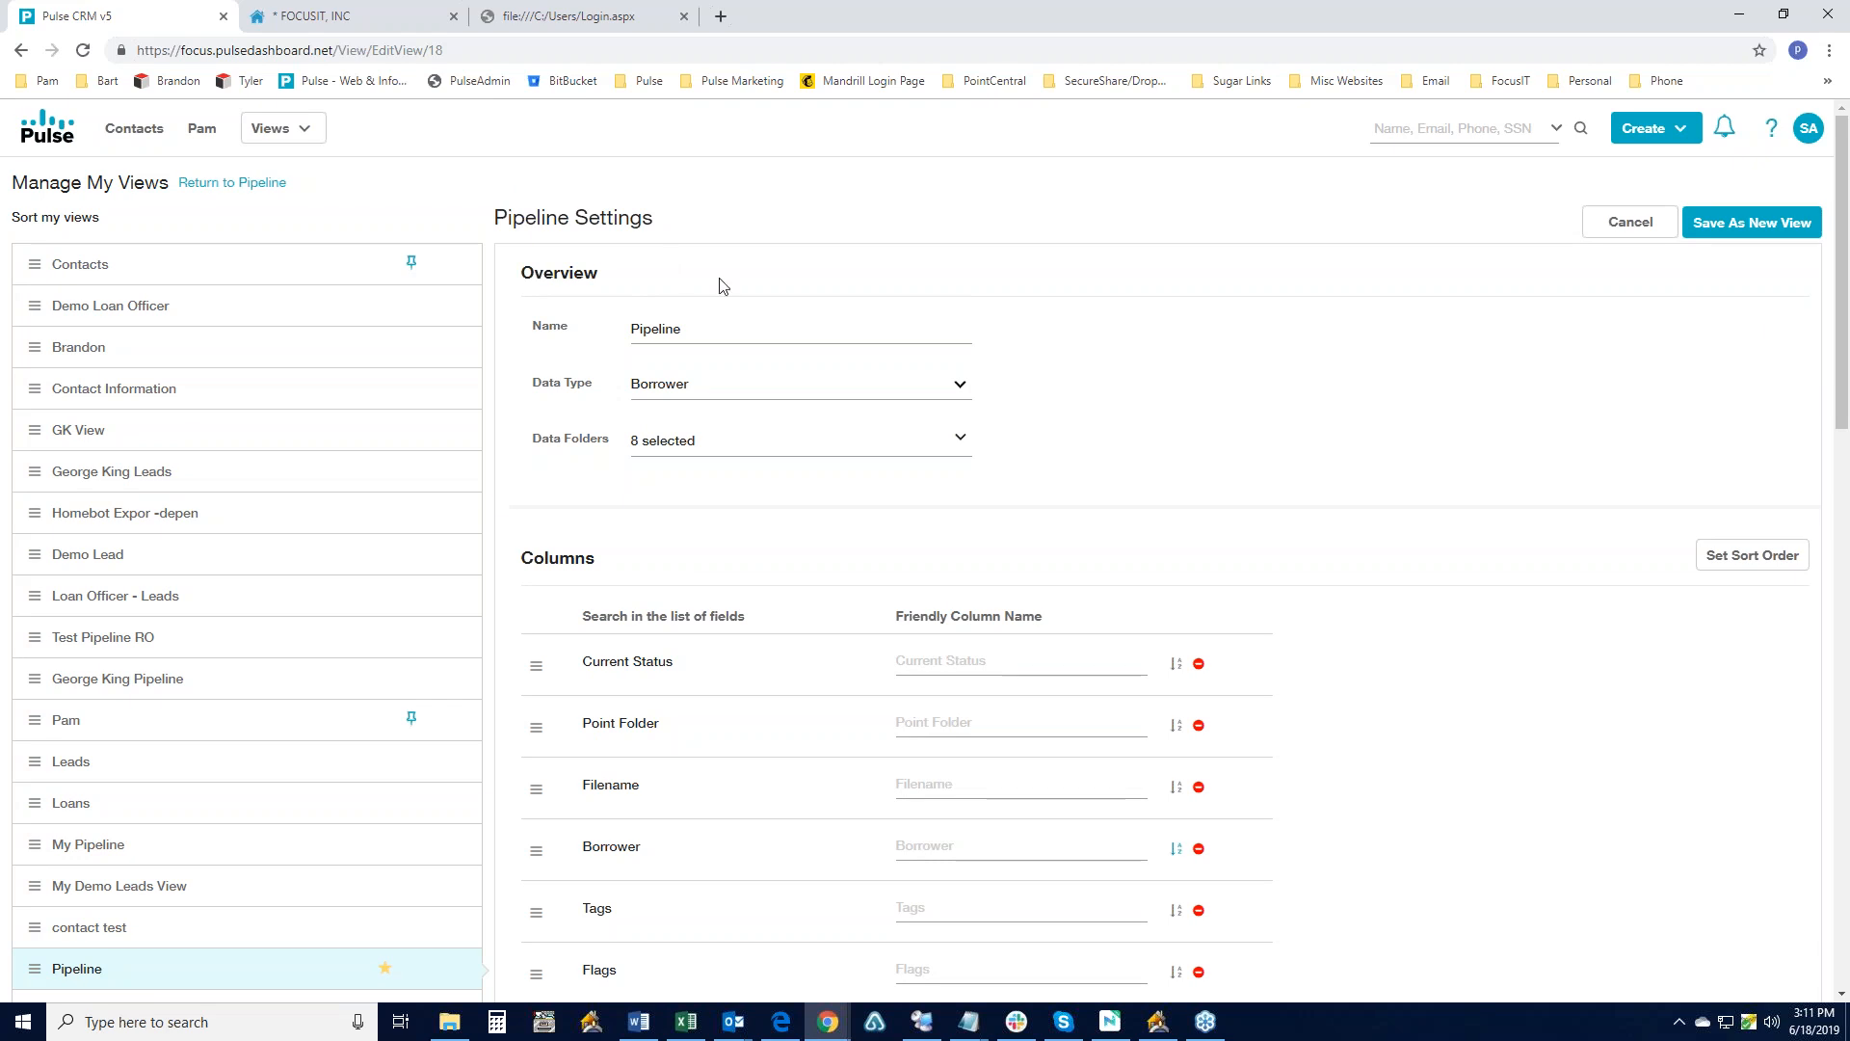
pyautogui.scroll(-7, 925, 410)
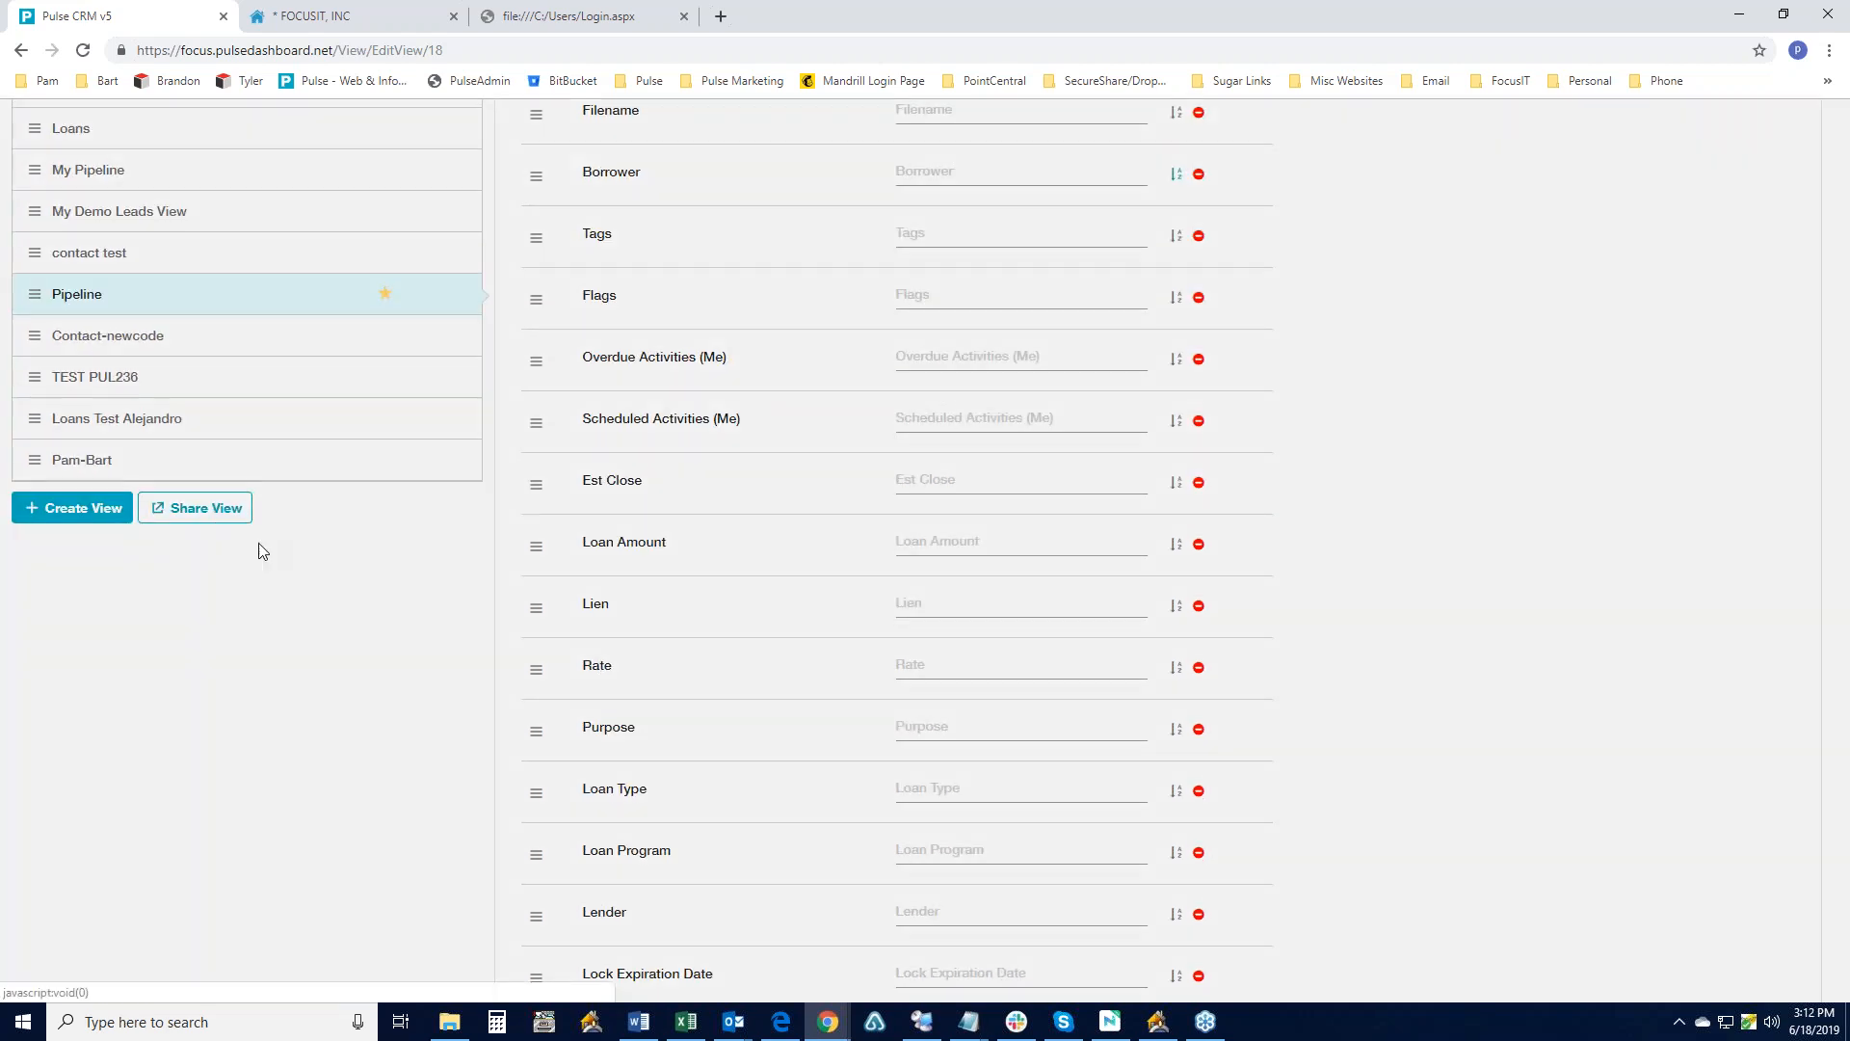
# - In Share View, tick the birthday view and read-only demo user, then cancel without sharing
pyautogui.click(206, 508)
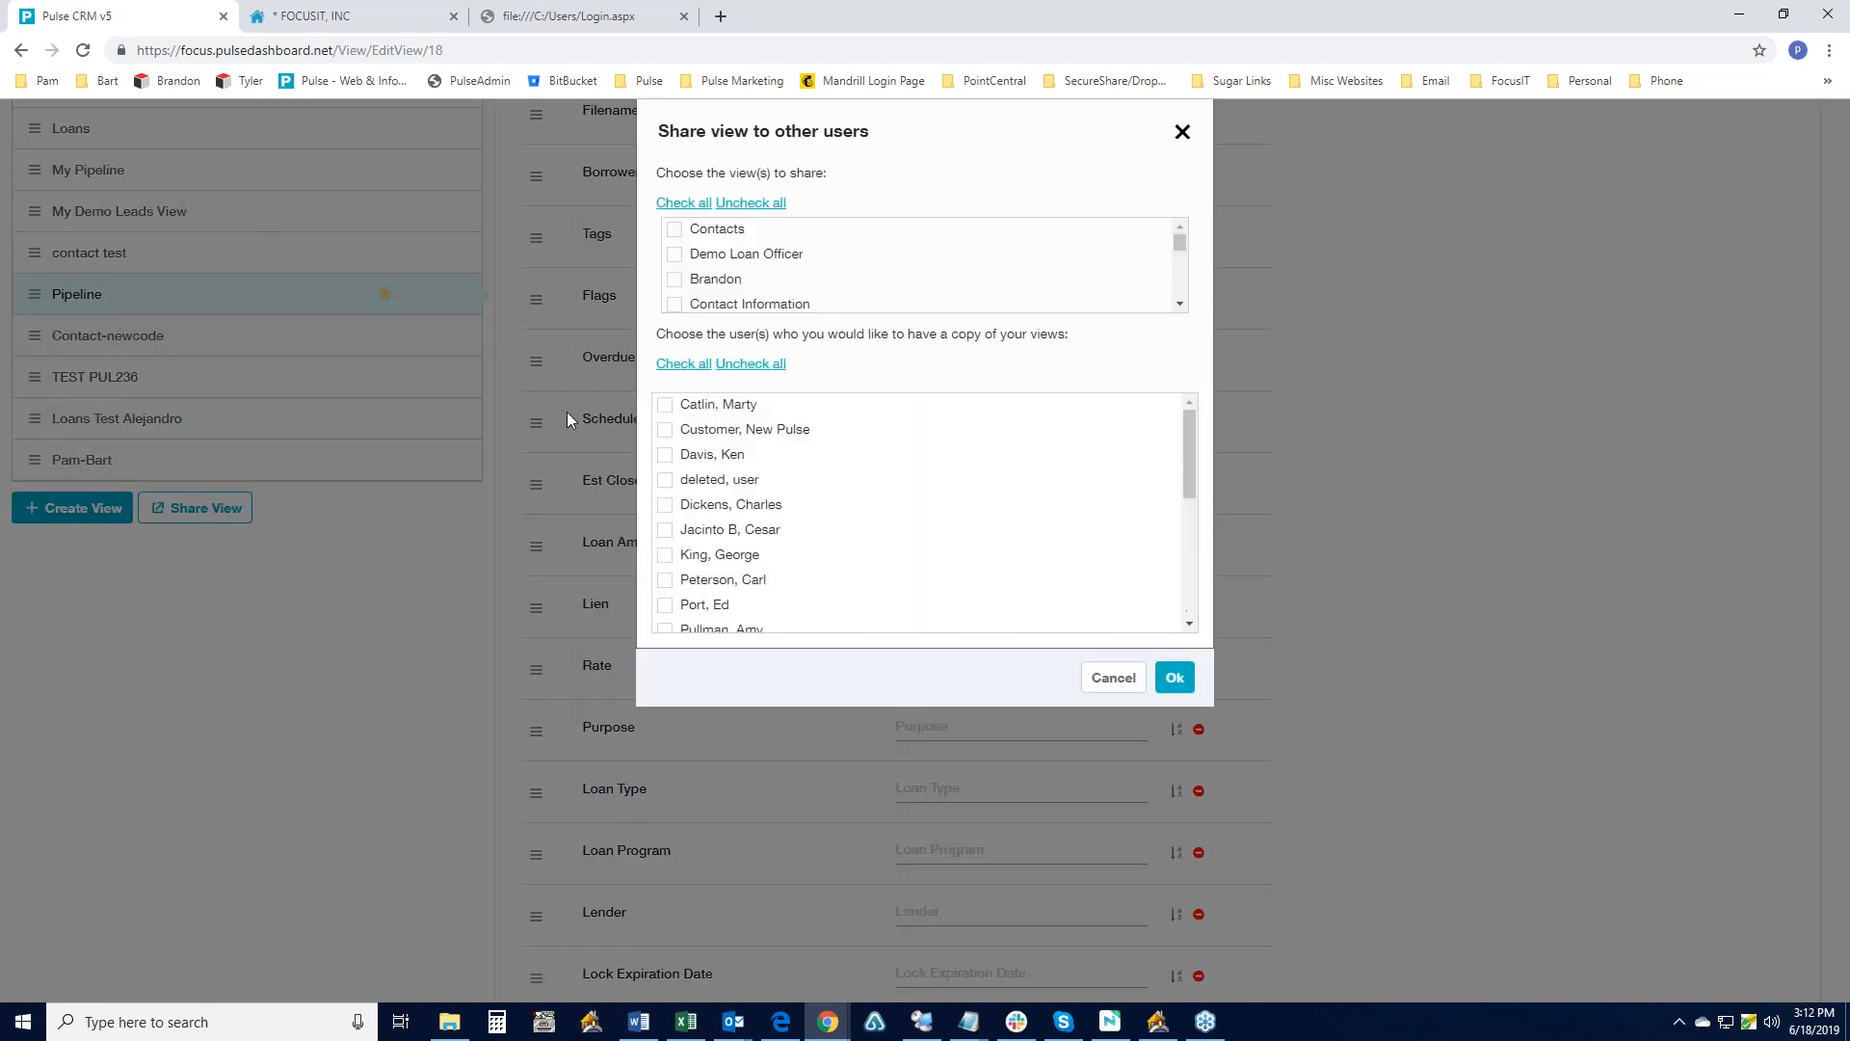
pyautogui.moveTo(1178, 245); pyautogui.dragTo(1177, 264)
pyautogui.click(674, 252)
pyautogui.moveTo(1188, 450); pyautogui.dragTo(1182, 541)
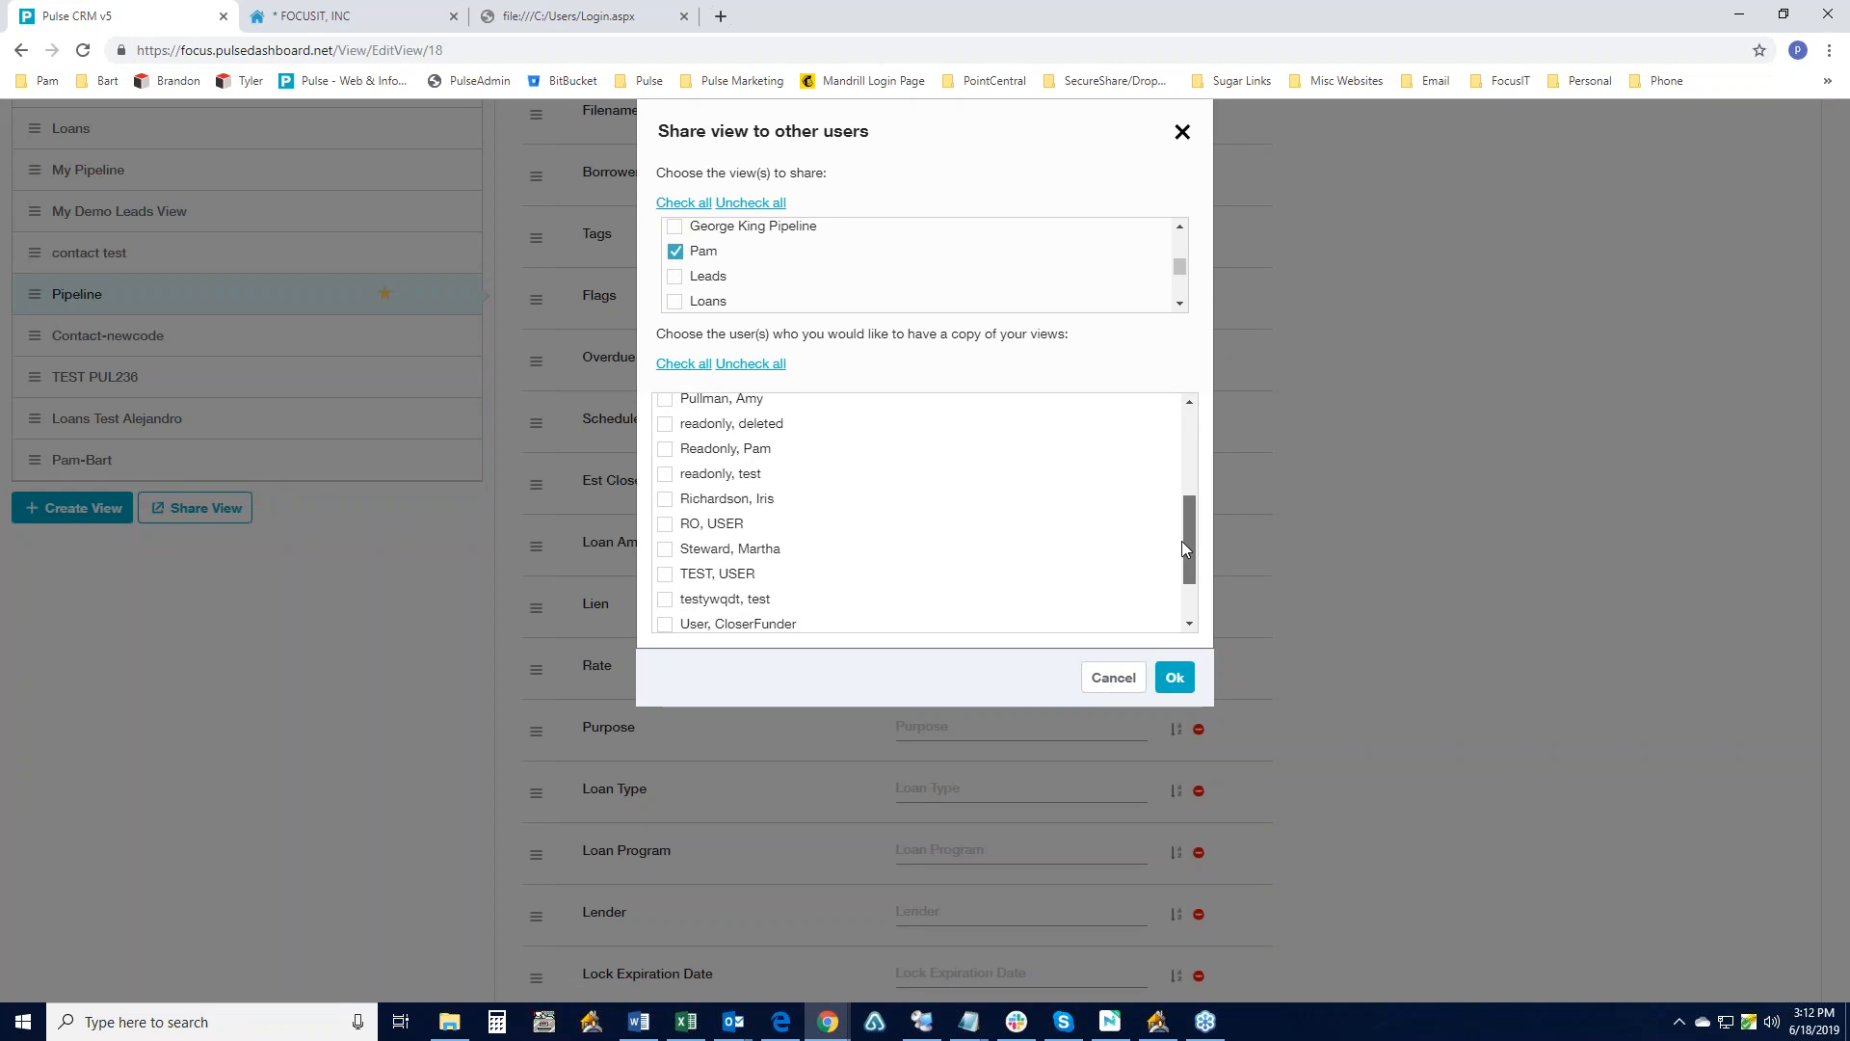
pyautogui.click(664, 437)
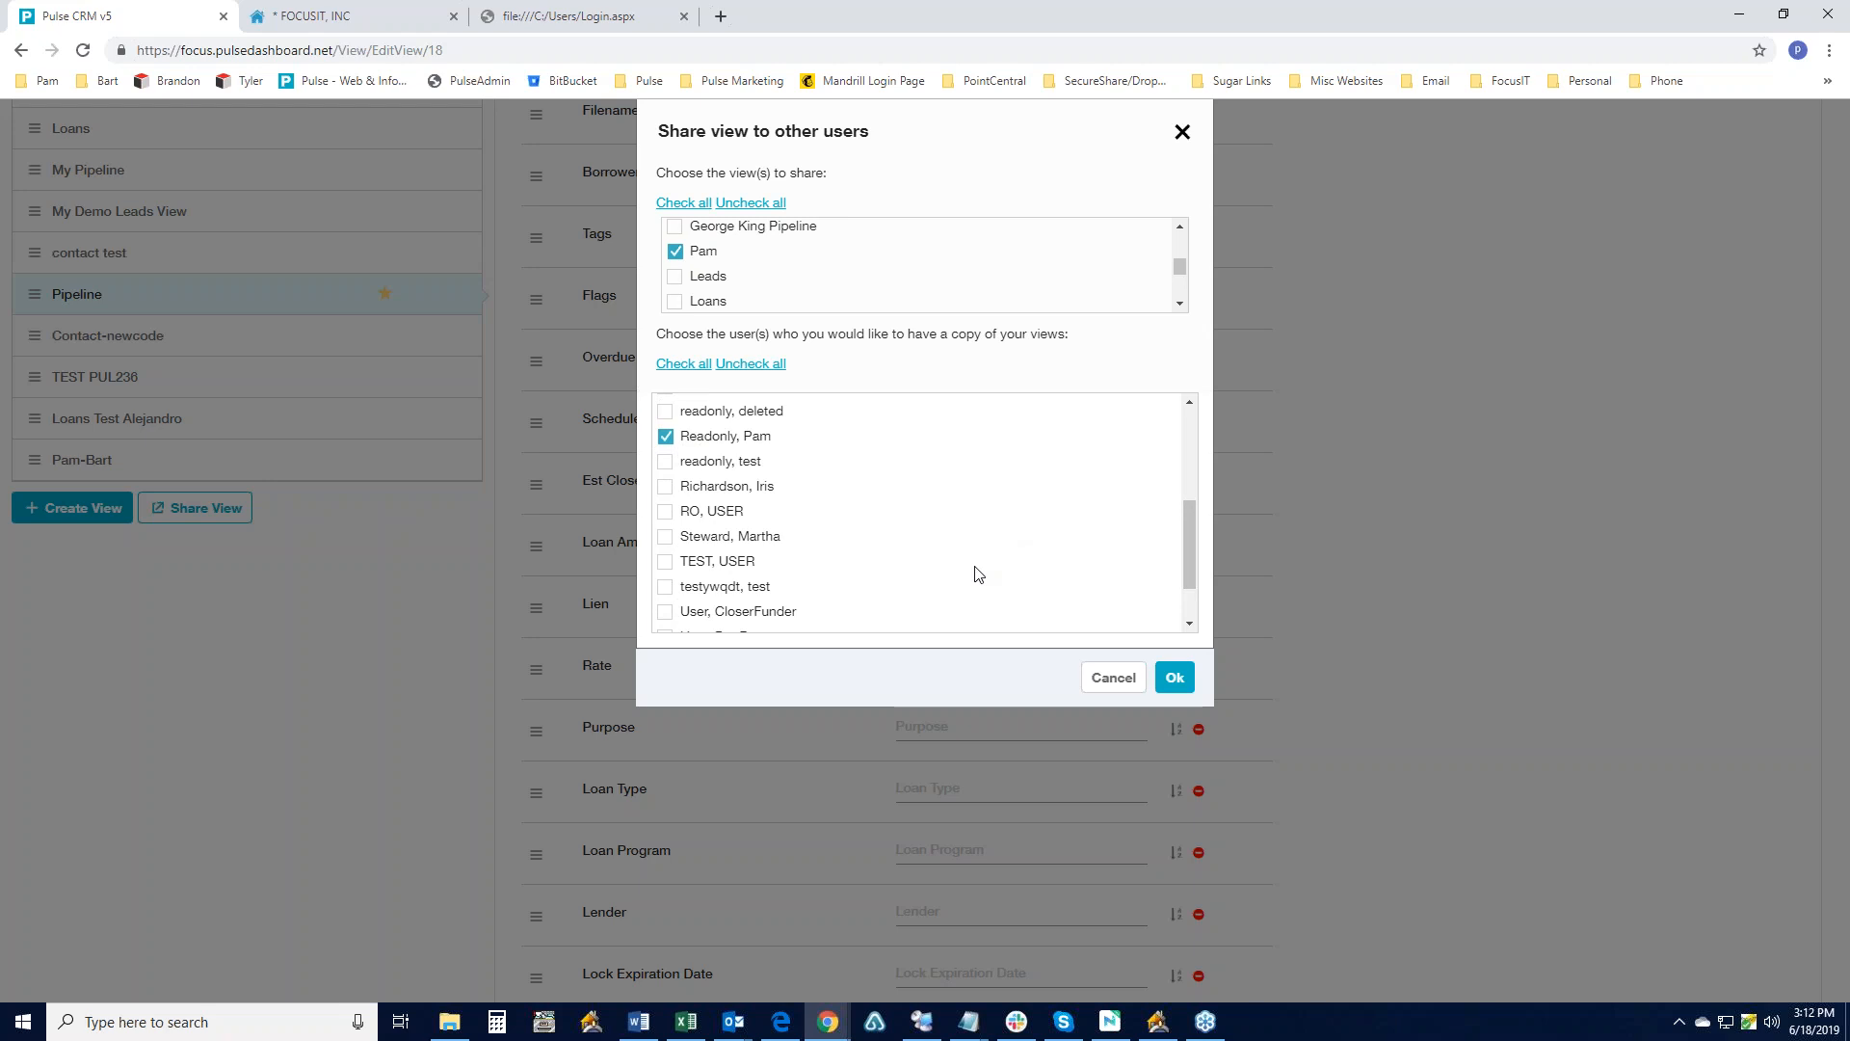
pyautogui.click(1117, 678)
# - Open the Pam birthday pipeline of 17 loans from the top navigation
pyautogui.scroll(-8, 925, 550)
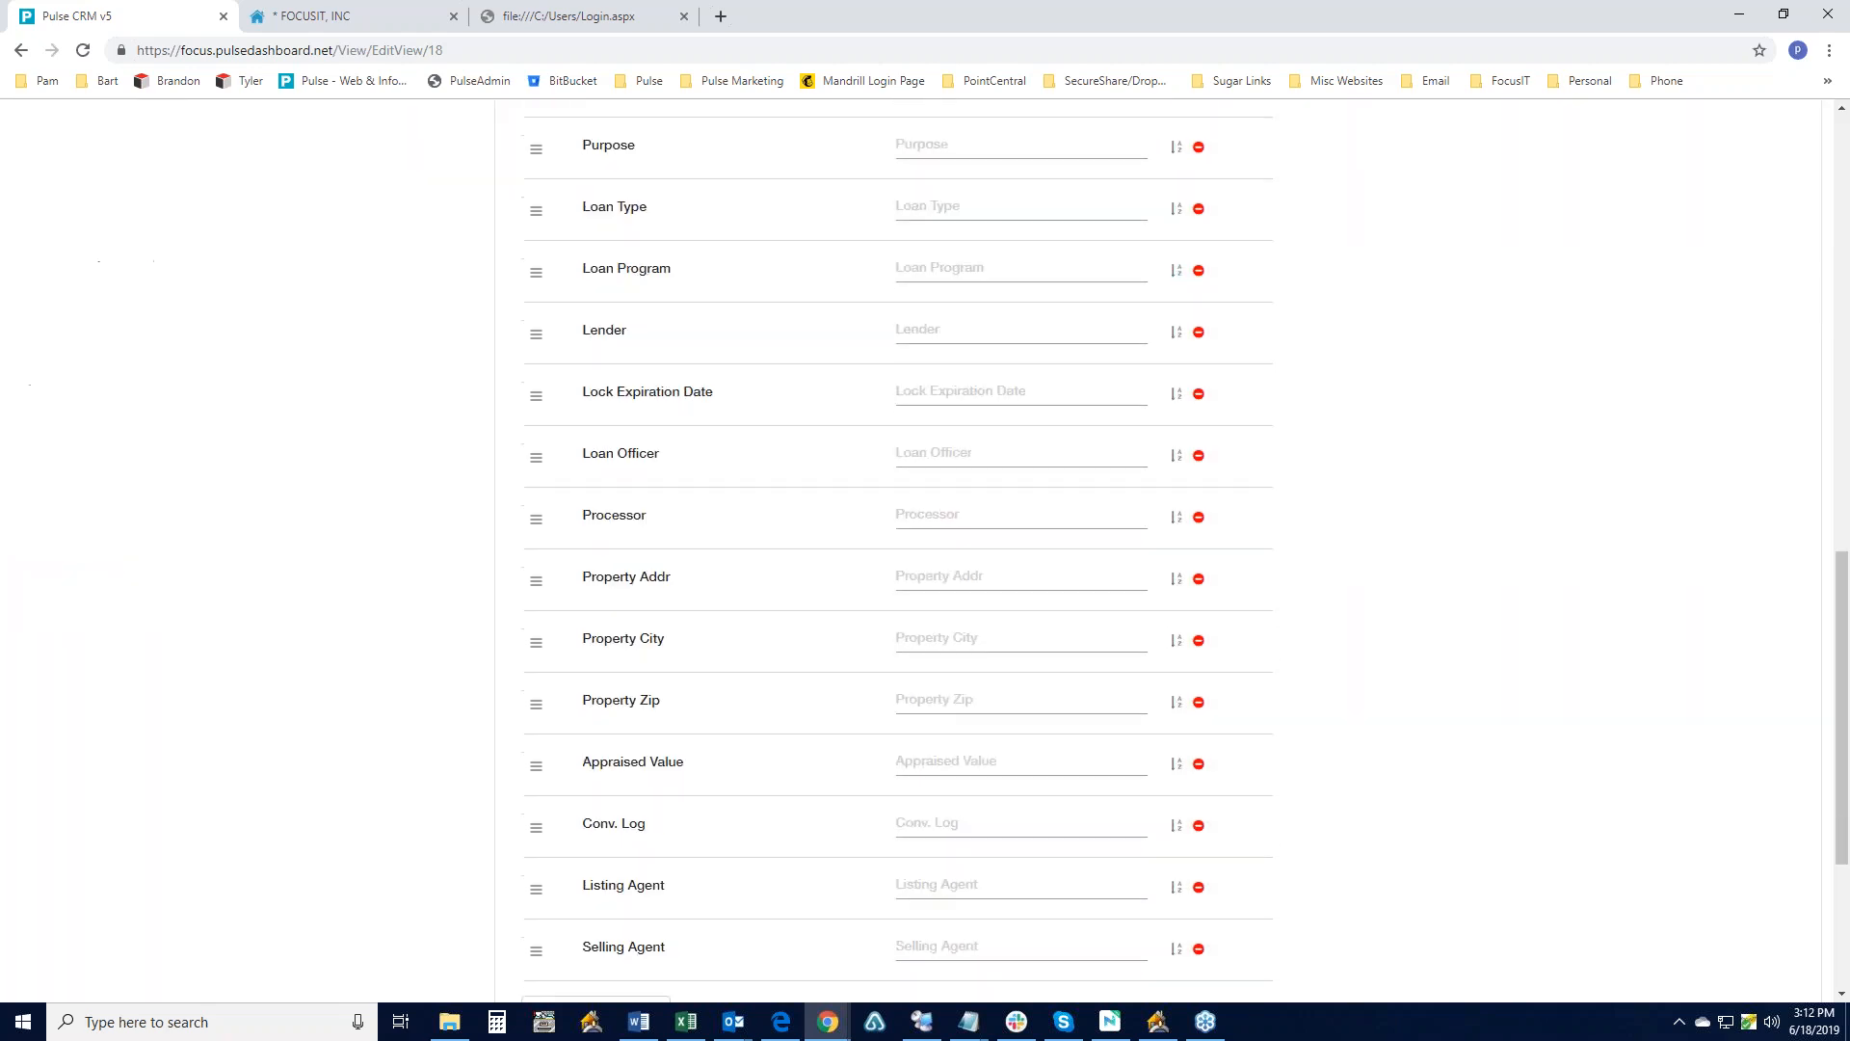
pyautogui.scroll(-2, 752, 475)
pyautogui.scroll(20, 751, 475)
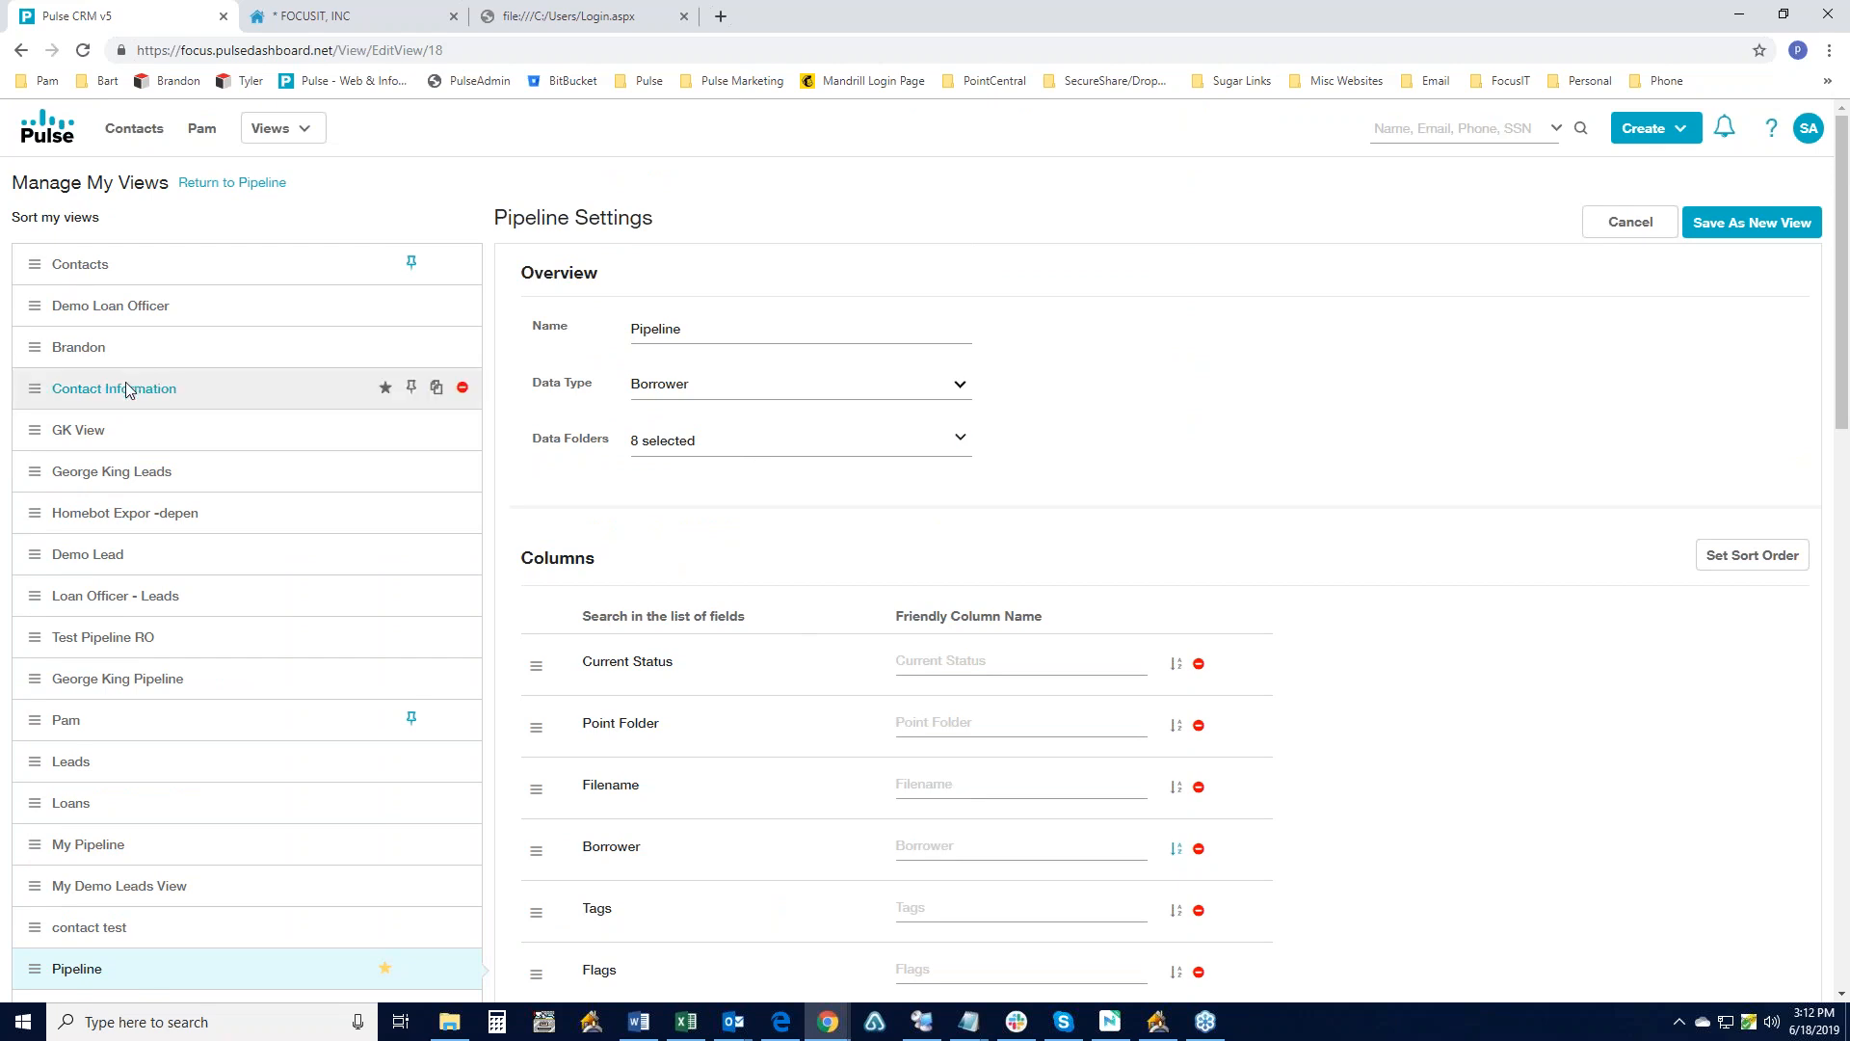
pyautogui.click(190, 130)
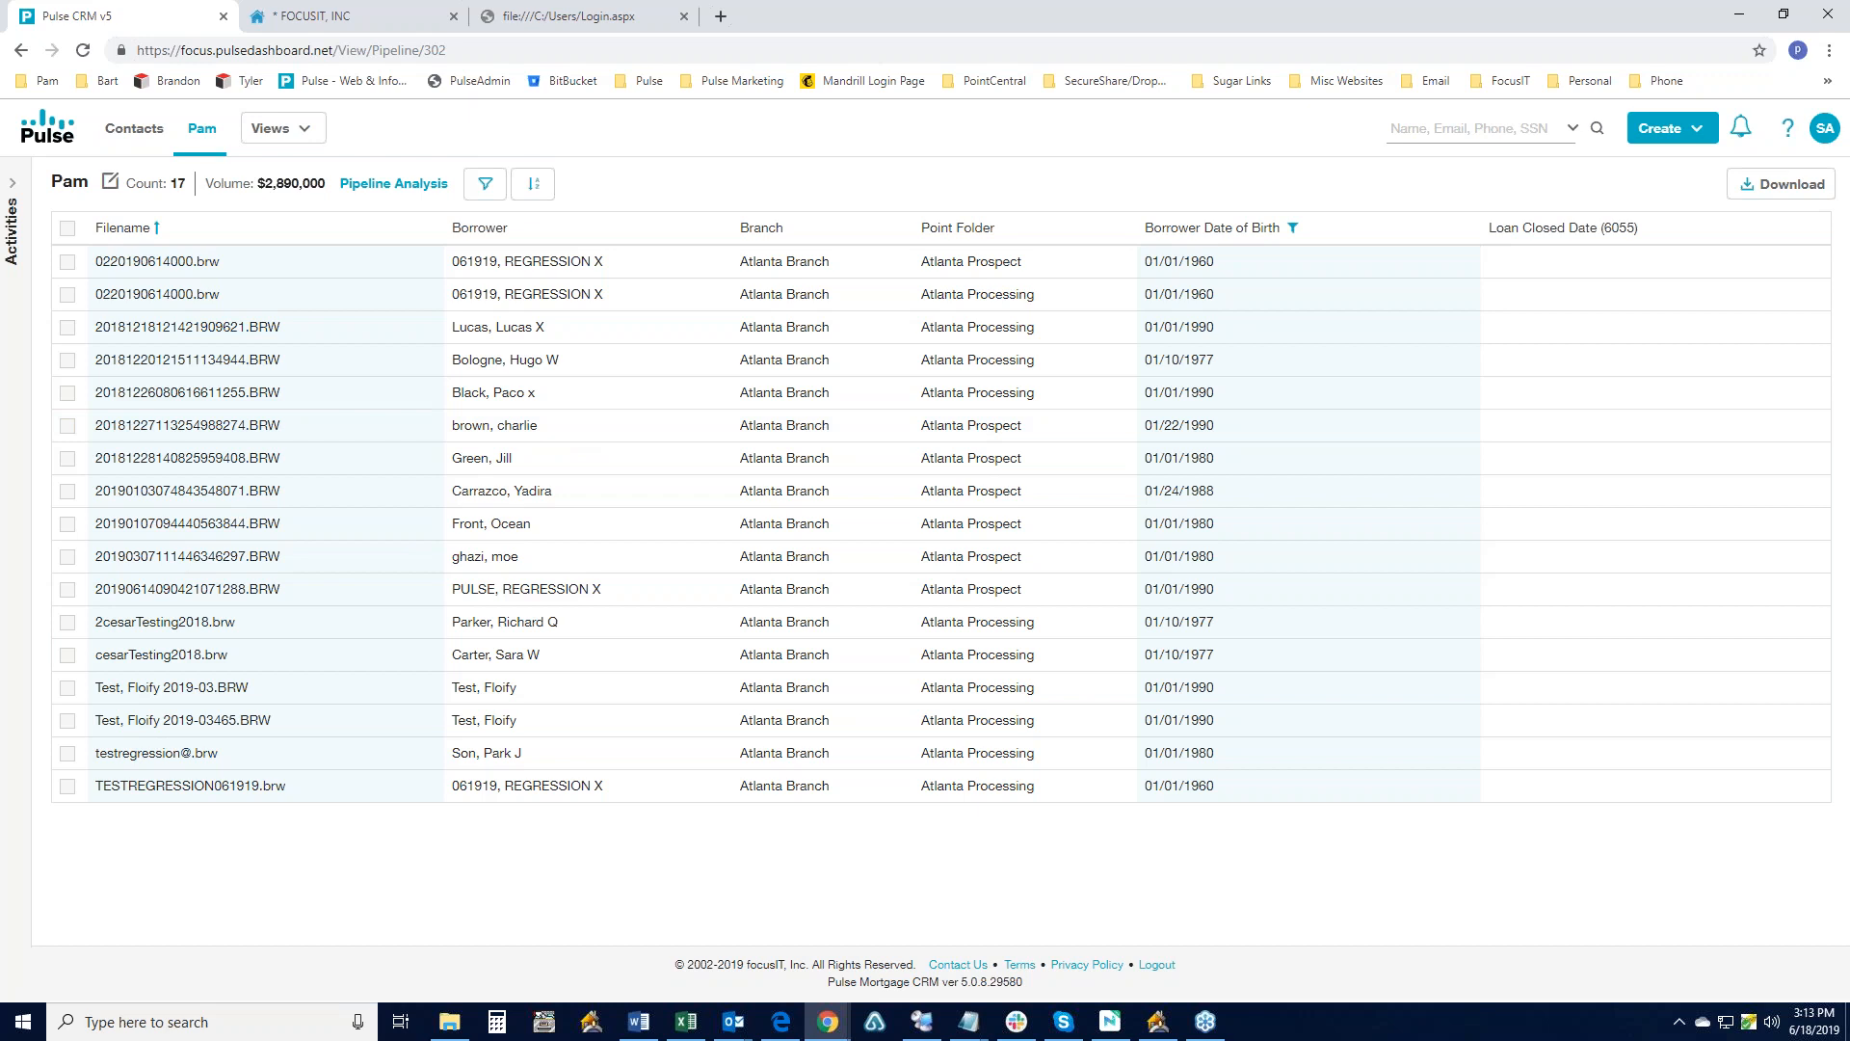
# - Open the Pam view's edit page and scroll to its Borrower Date of Birth filter
pyautogui.hotkey('alt', 'Tab')
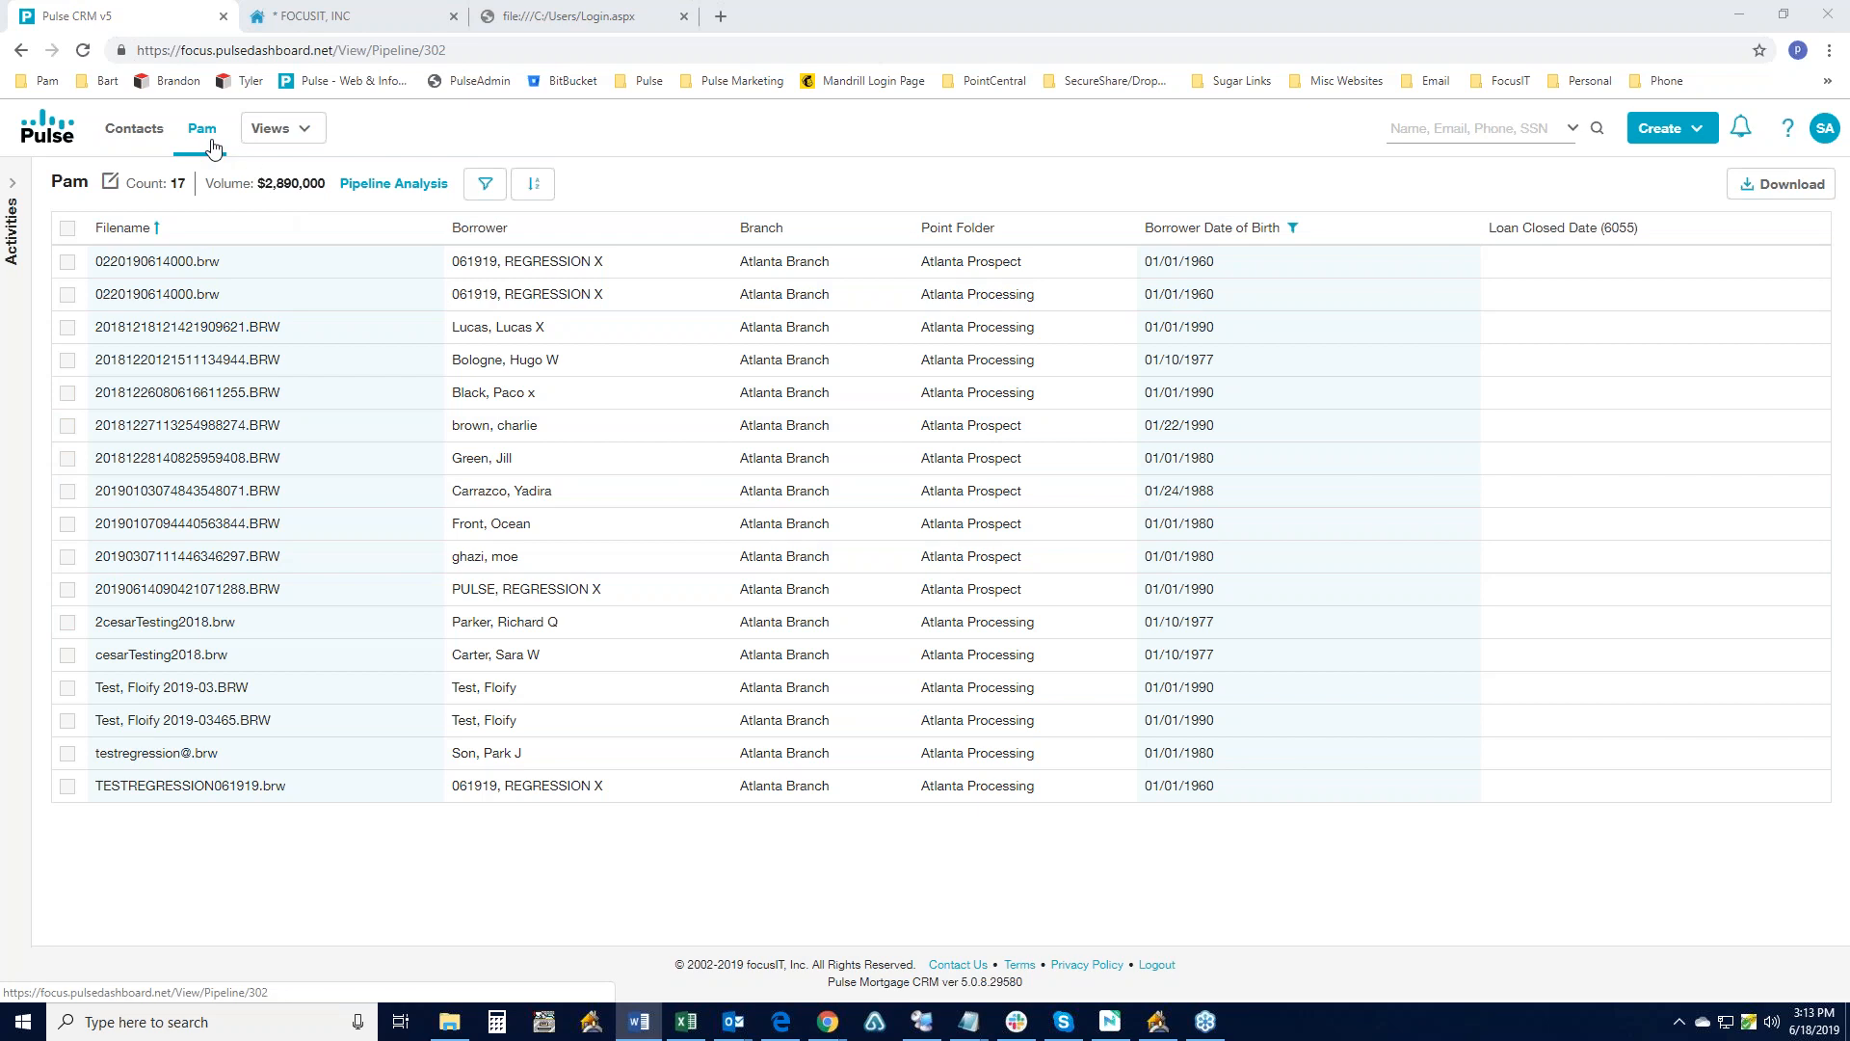
pyautogui.click(108, 184)
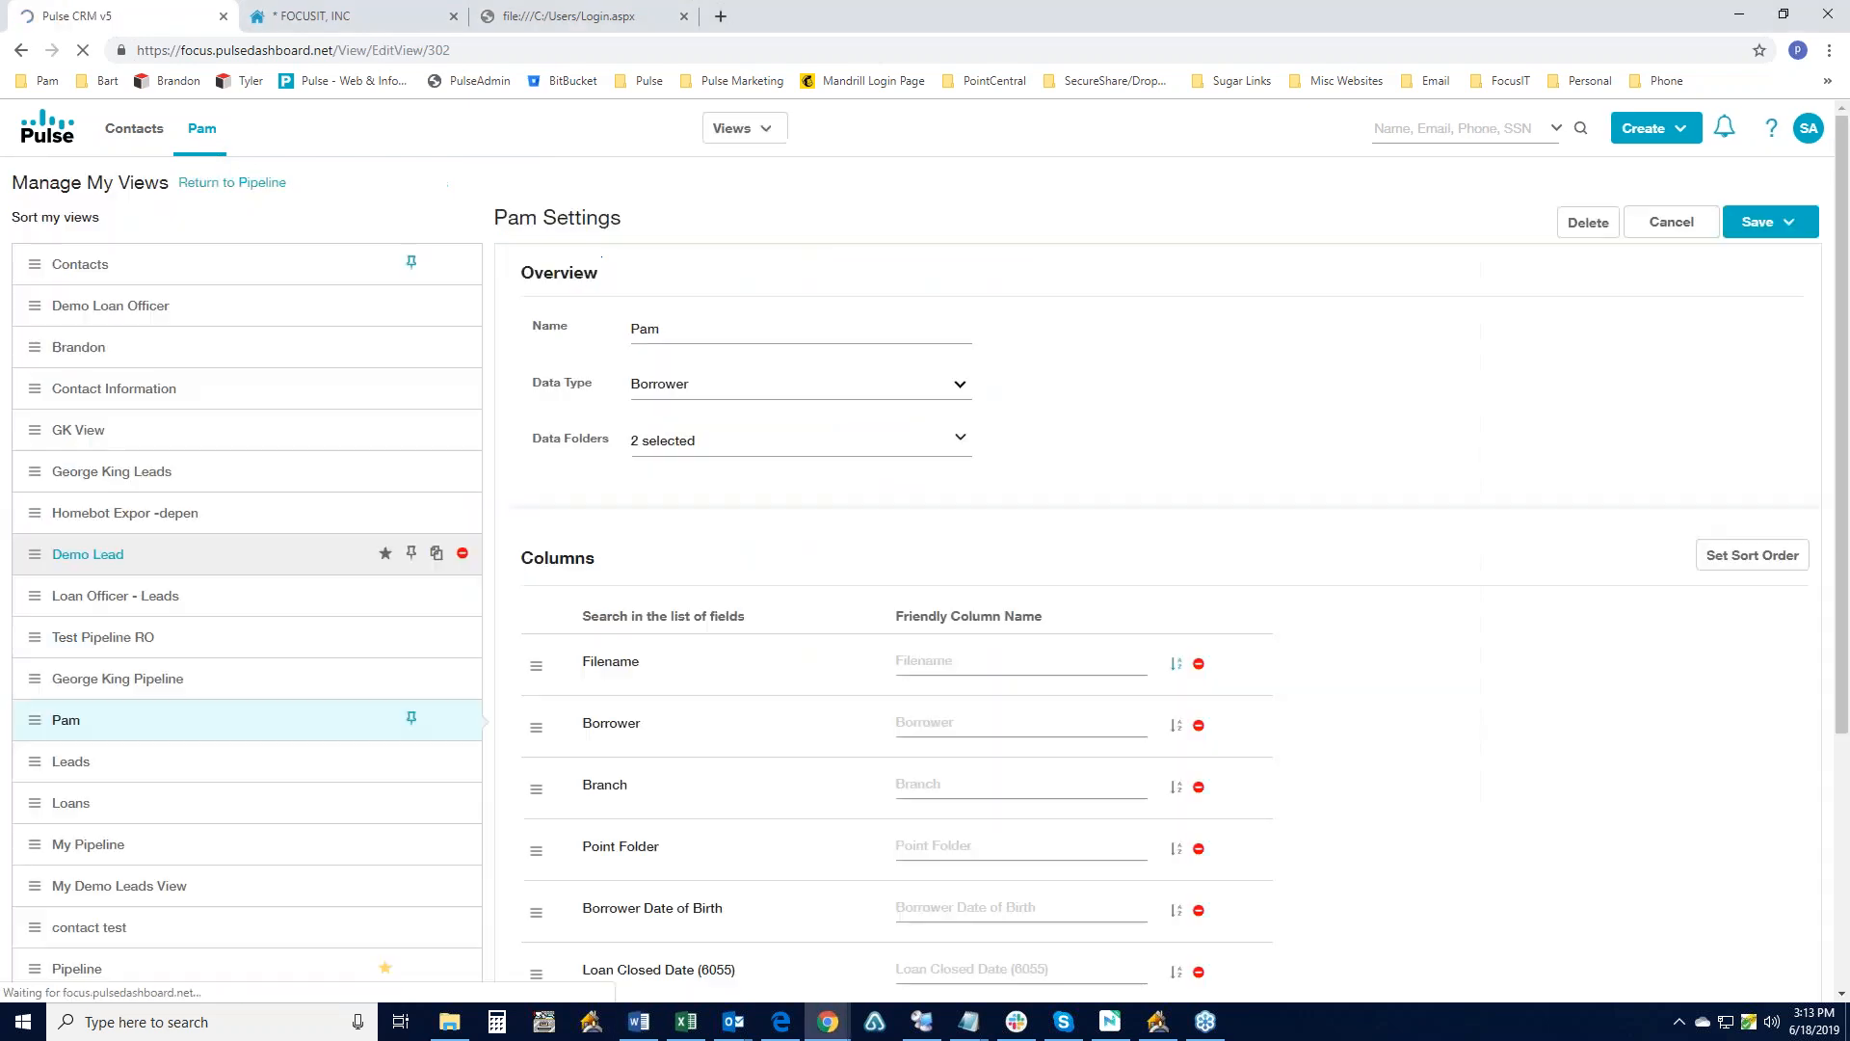
pyautogui.scroll(-4, 373, 570)
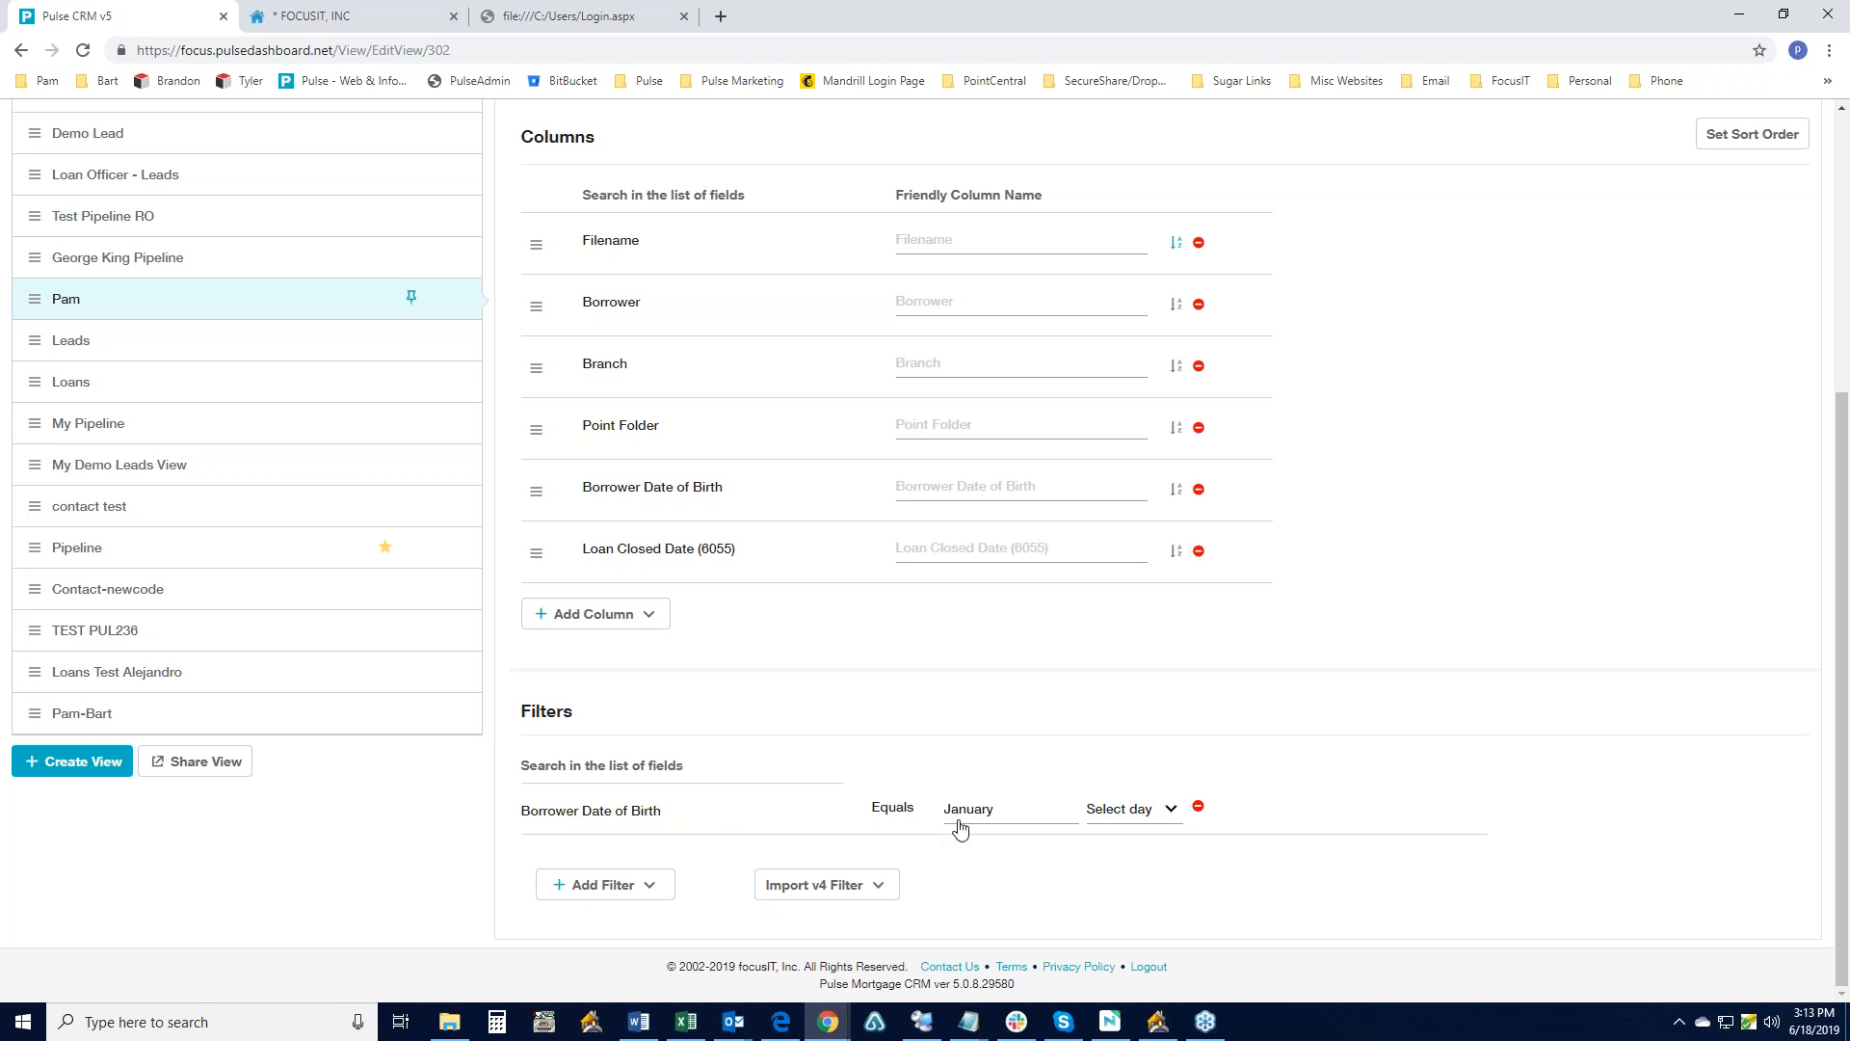
# - Keep the birthday filter month at January and return to the Pam view's loans
pyautogui.click(1071, 820)
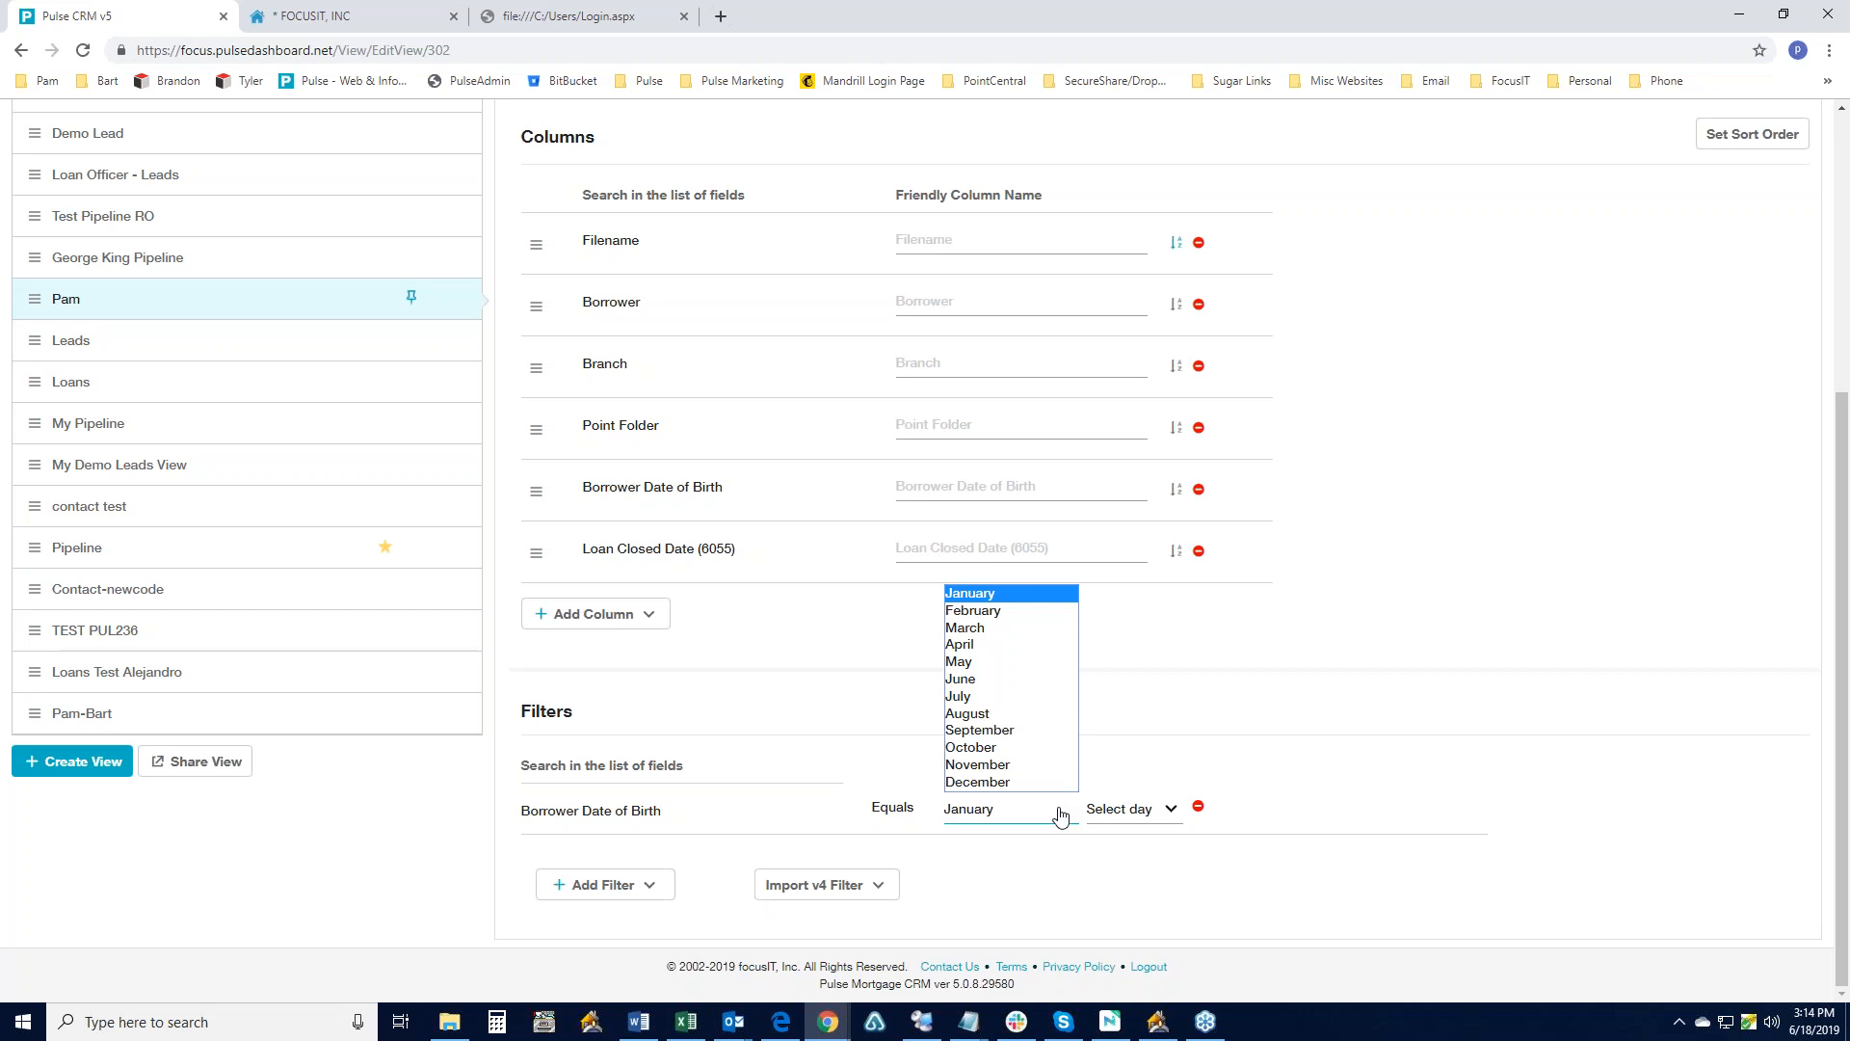
pyautogui.click(1233, 749)
pyautogui.scroll(5, 1235, 747)
pyautogui.click(257, 184)
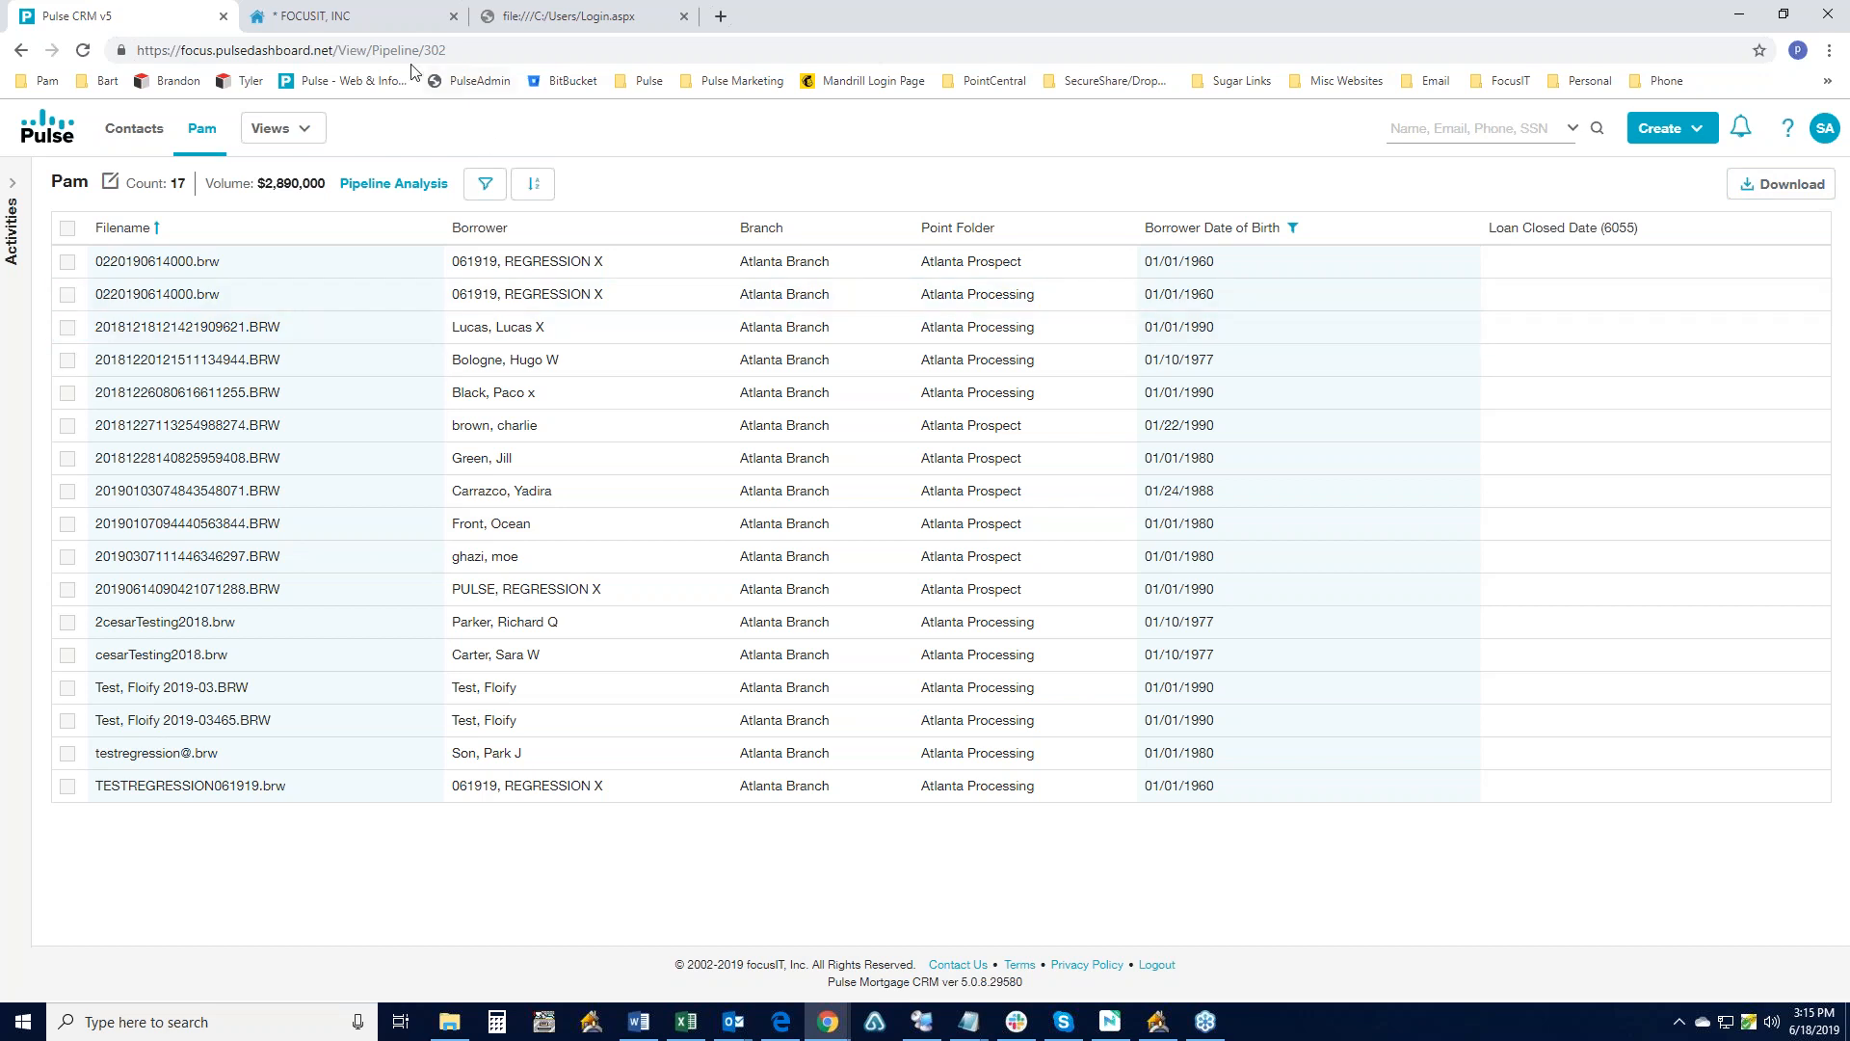
# - Switch to the third browser tab and reload the missing Login.aspx page
pyautogui.click(393, 21)
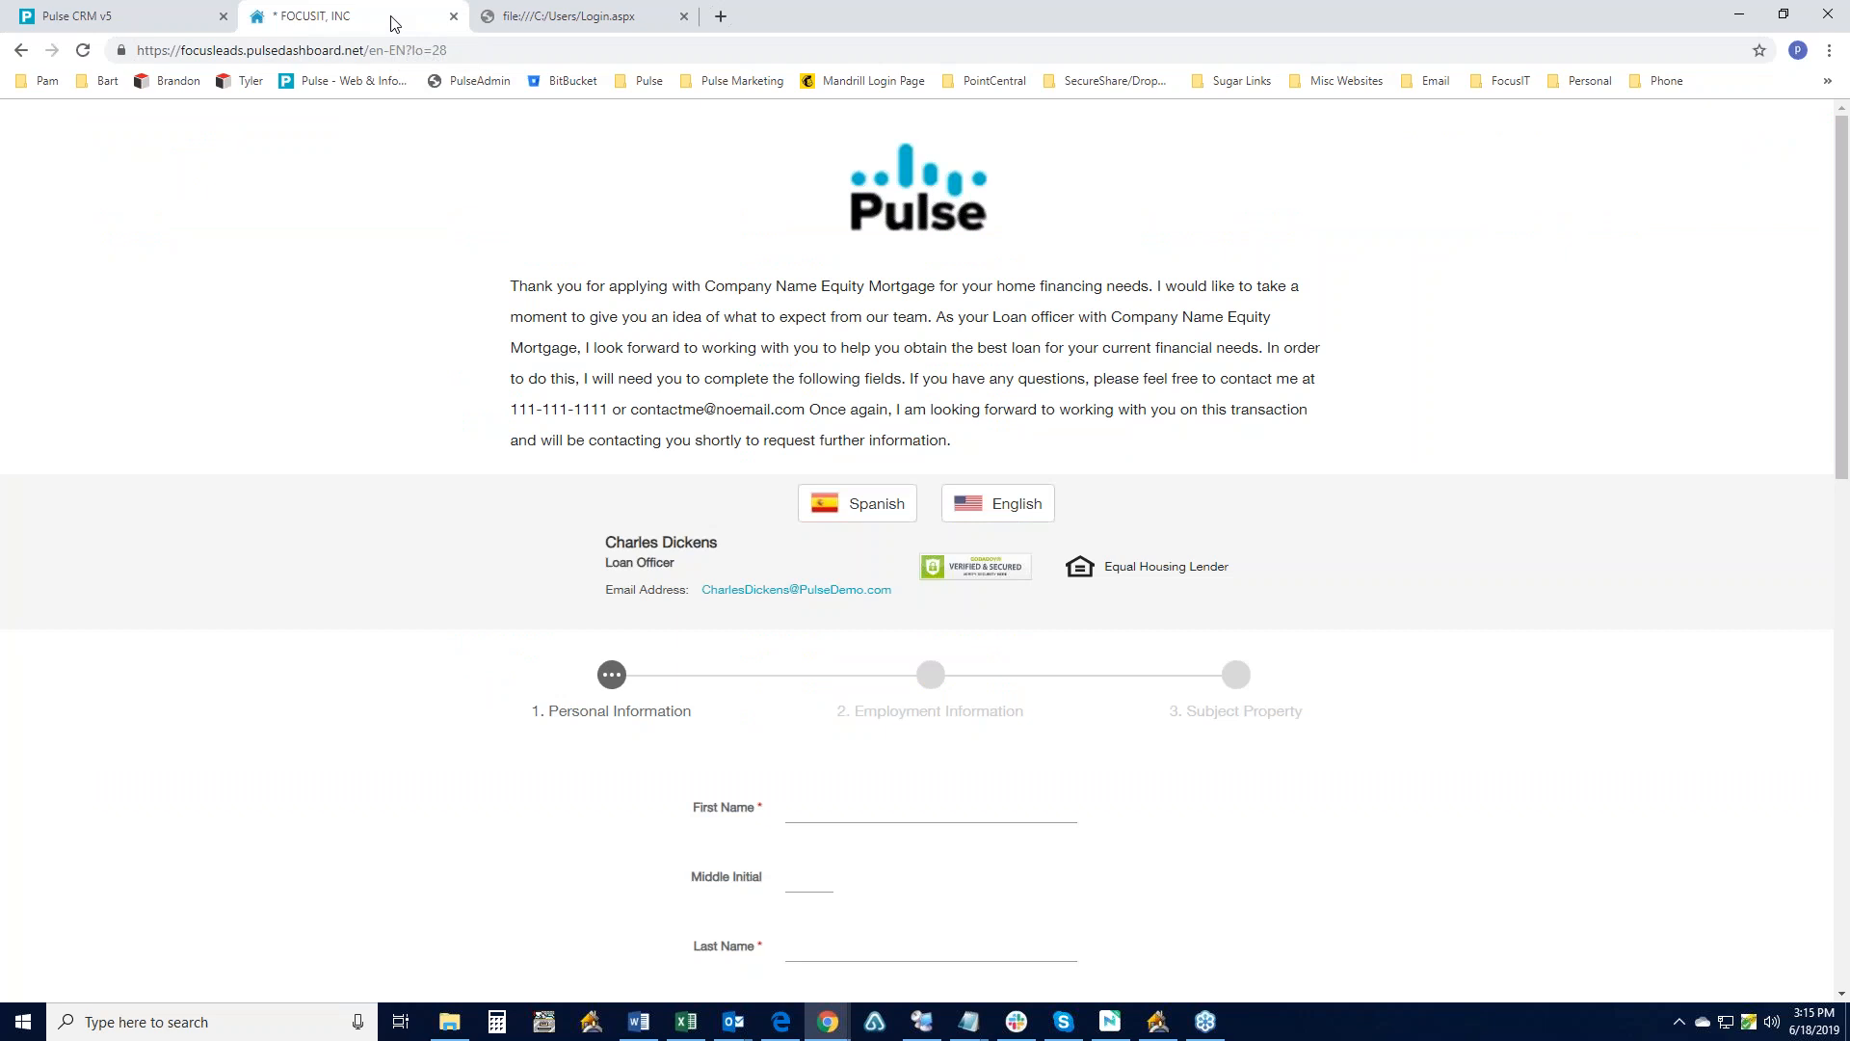
pyautogui.click(591, 21)
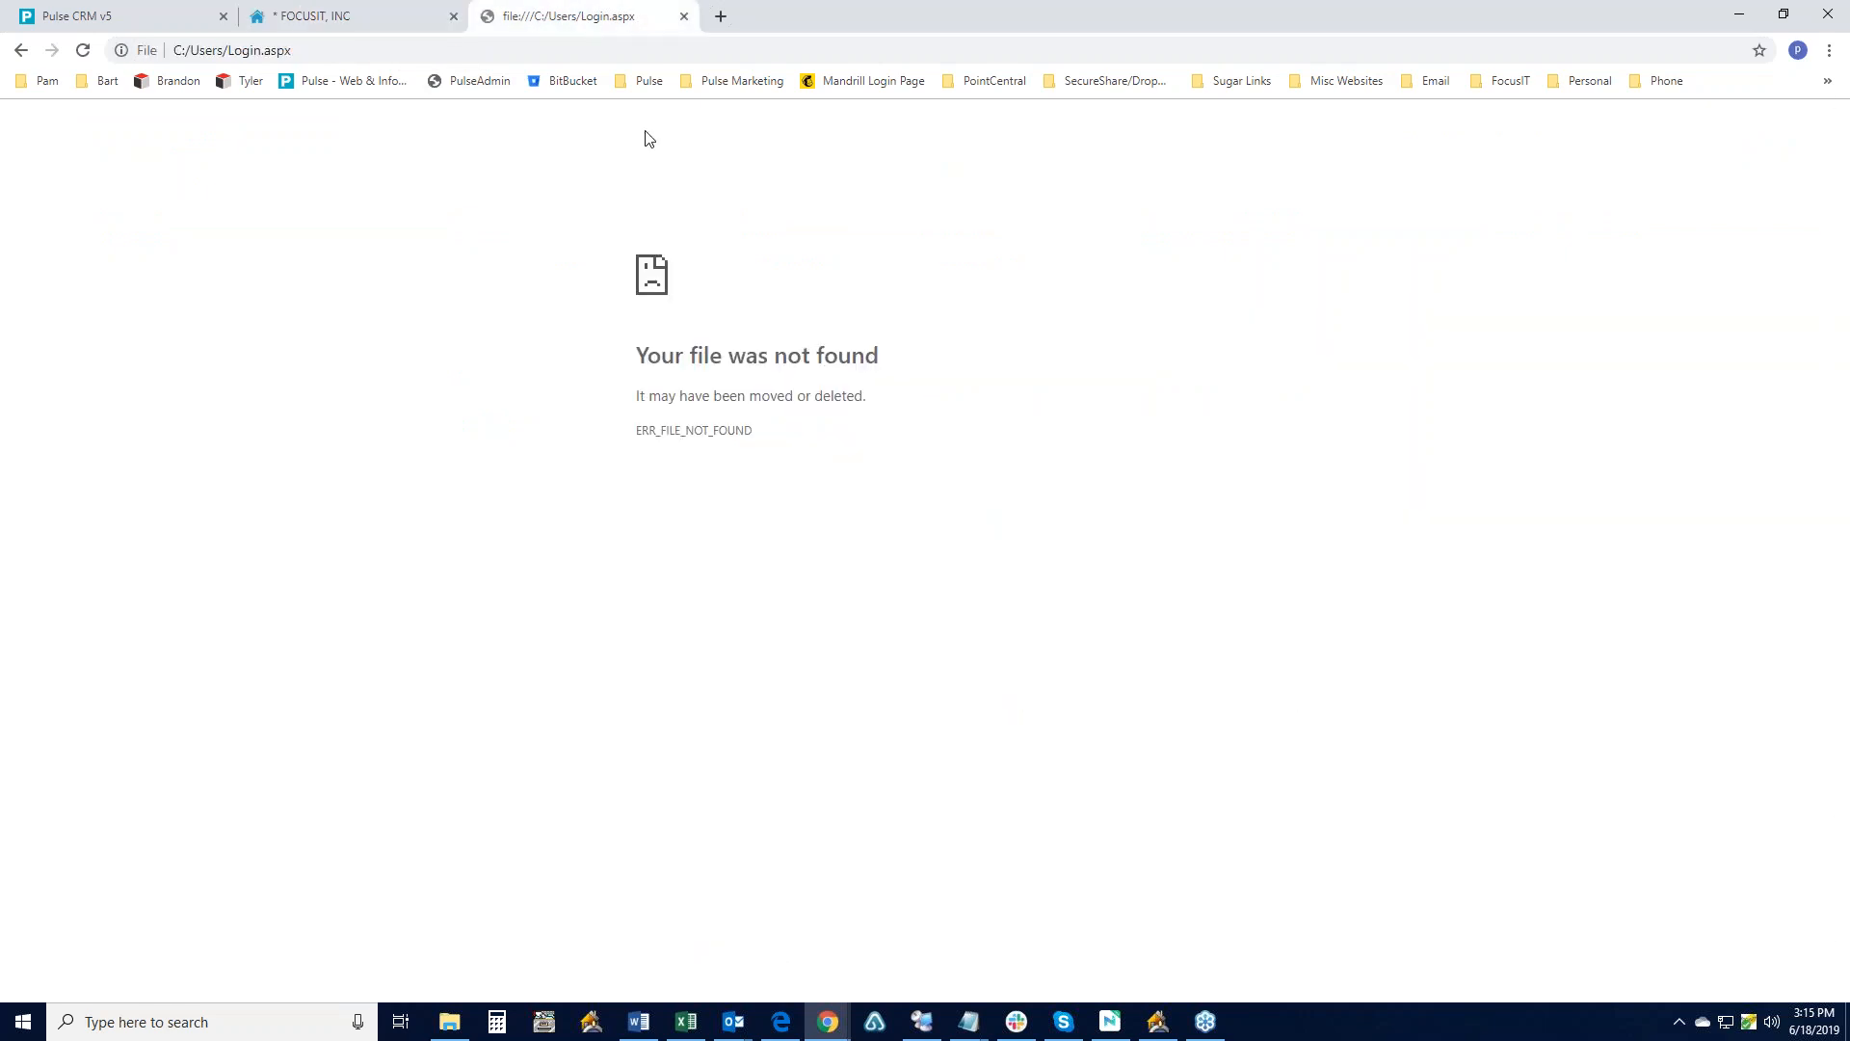
pyautogui.click(83, 50)
# - Sign in to Pulse Email Marketing from its bookmark with the account e-mail and pasted password
pyautogui.click(734, 83)
pyautogui.click(755, 113)
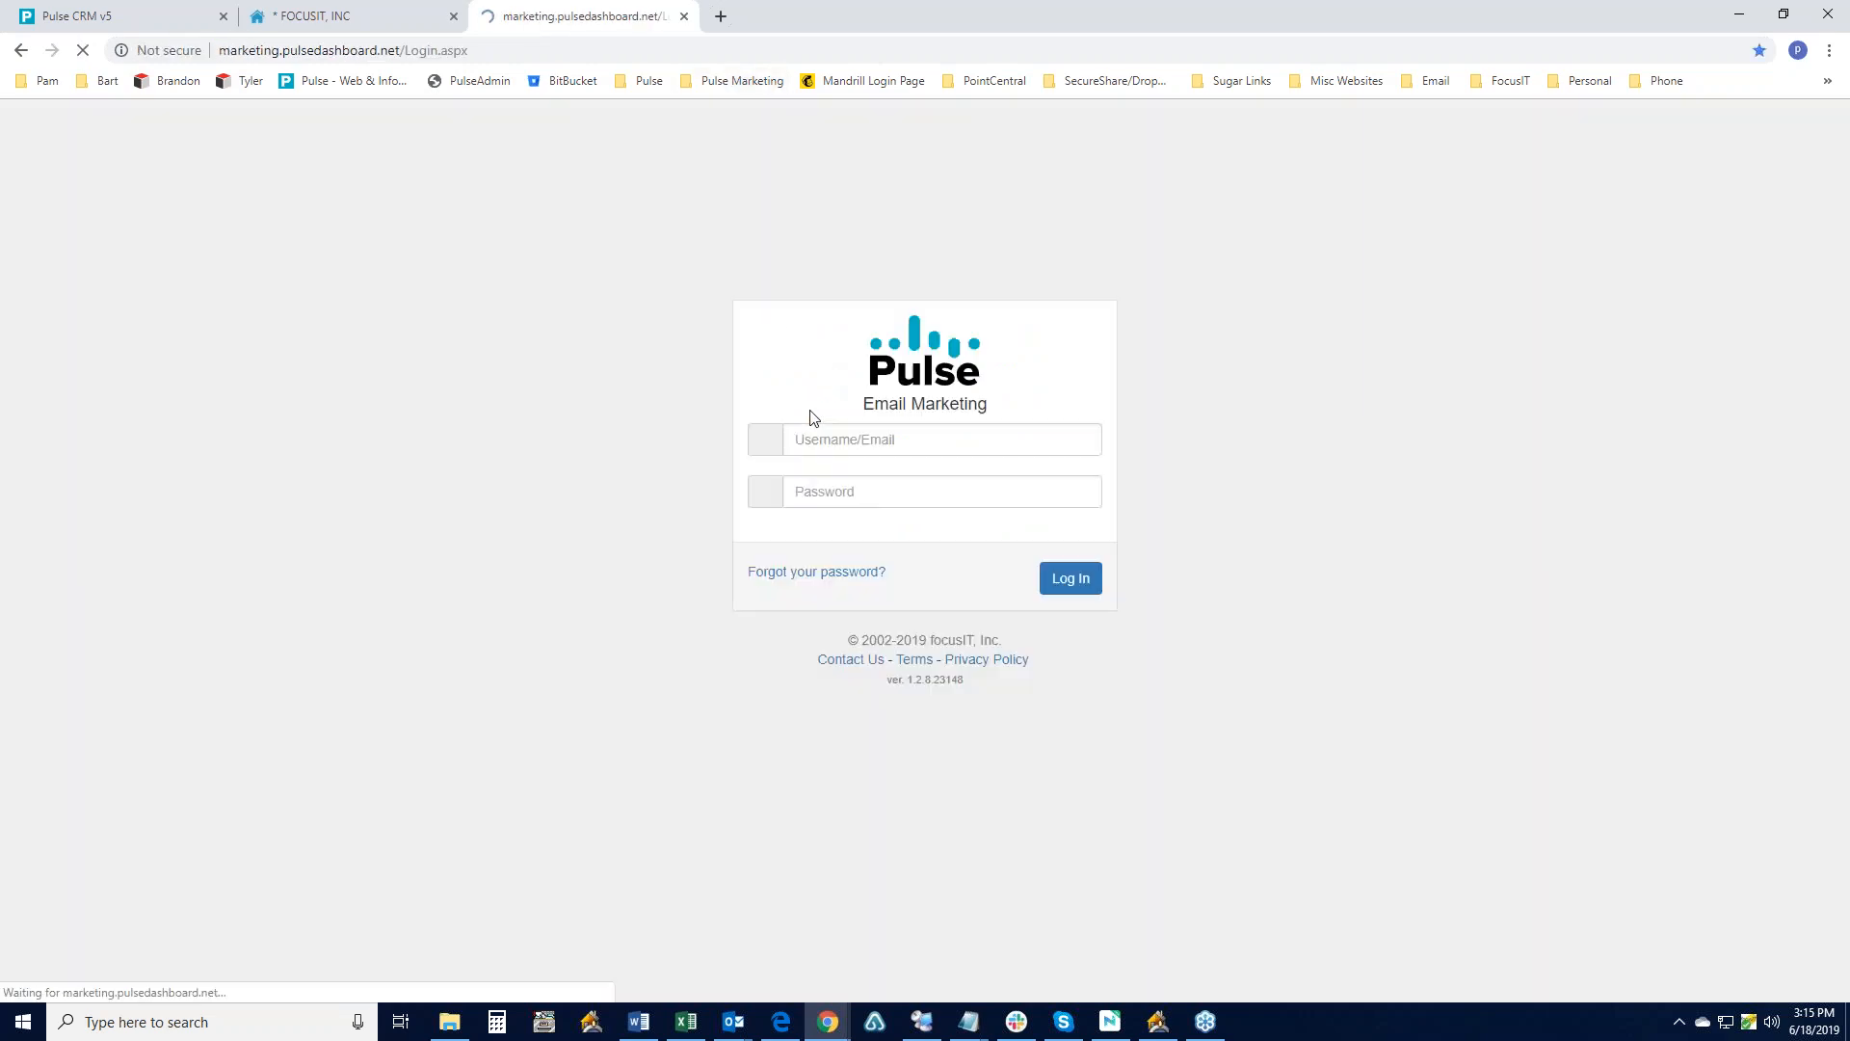
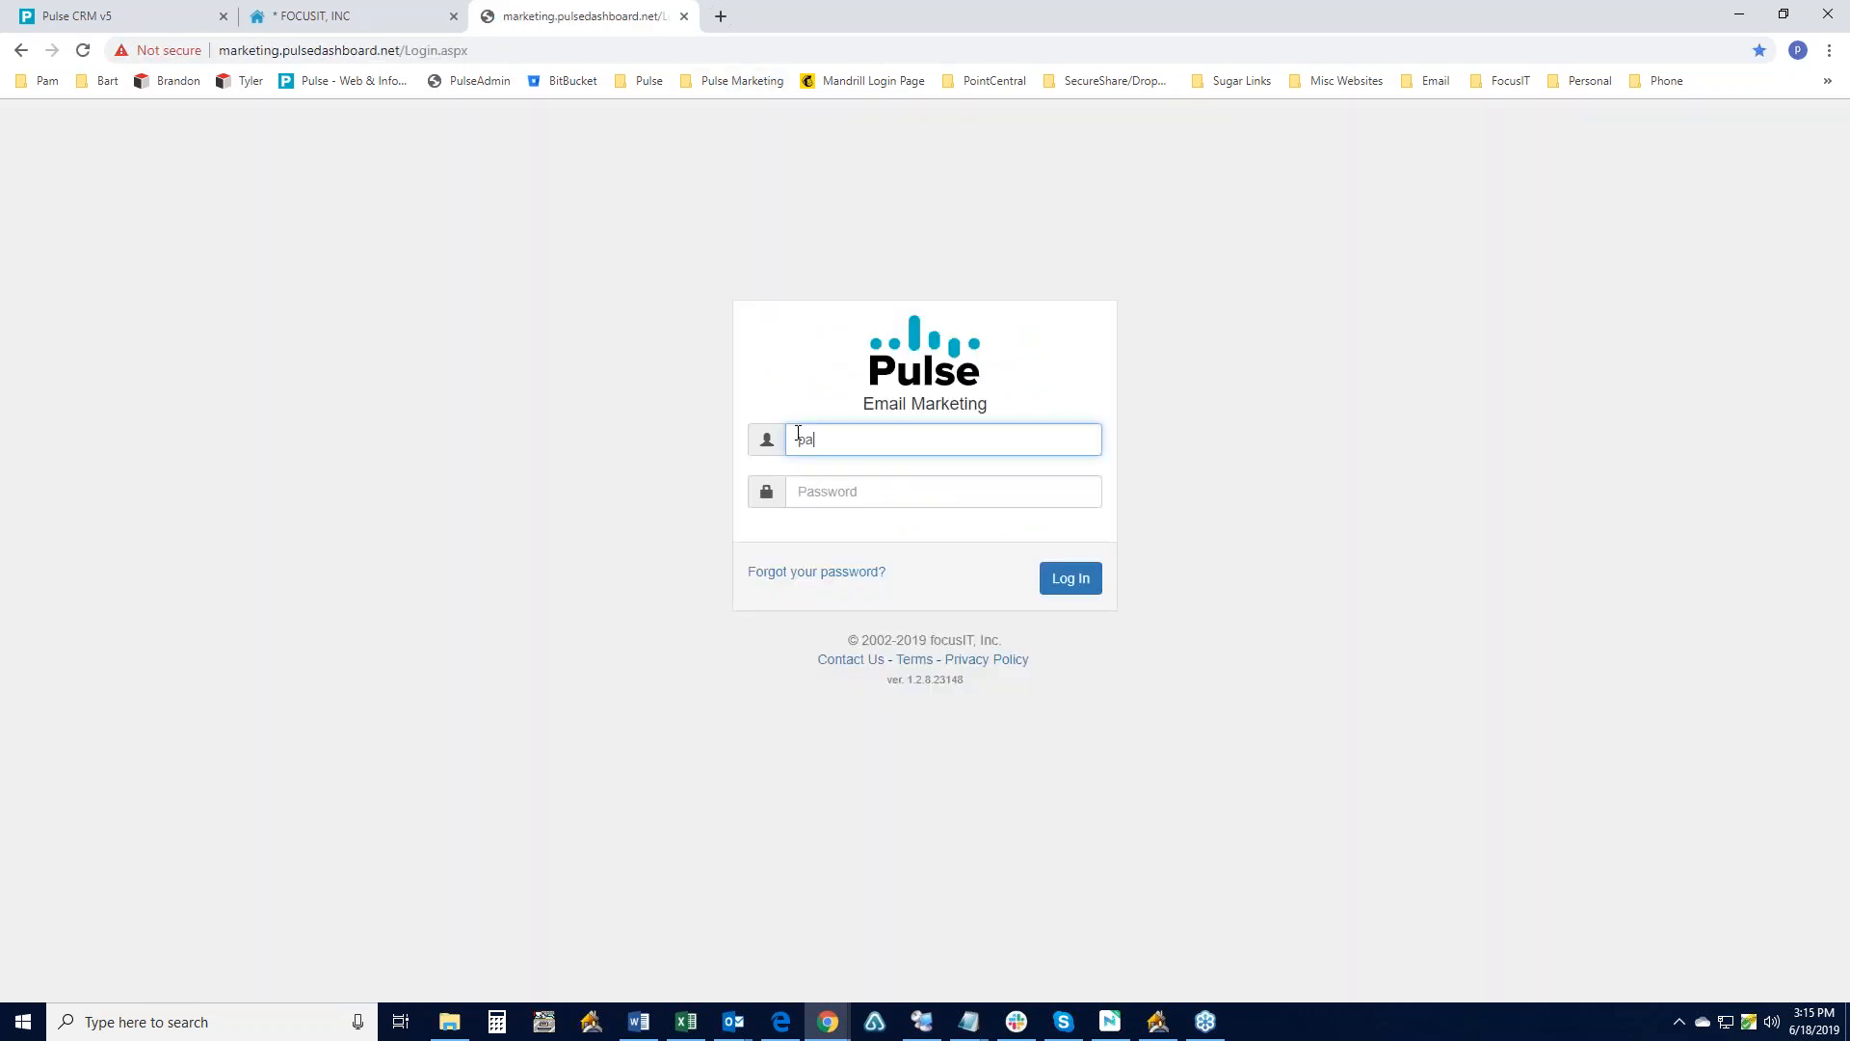
pyautogui.press('Tab')
pyautogui.hotkey('alt', 'Tab')
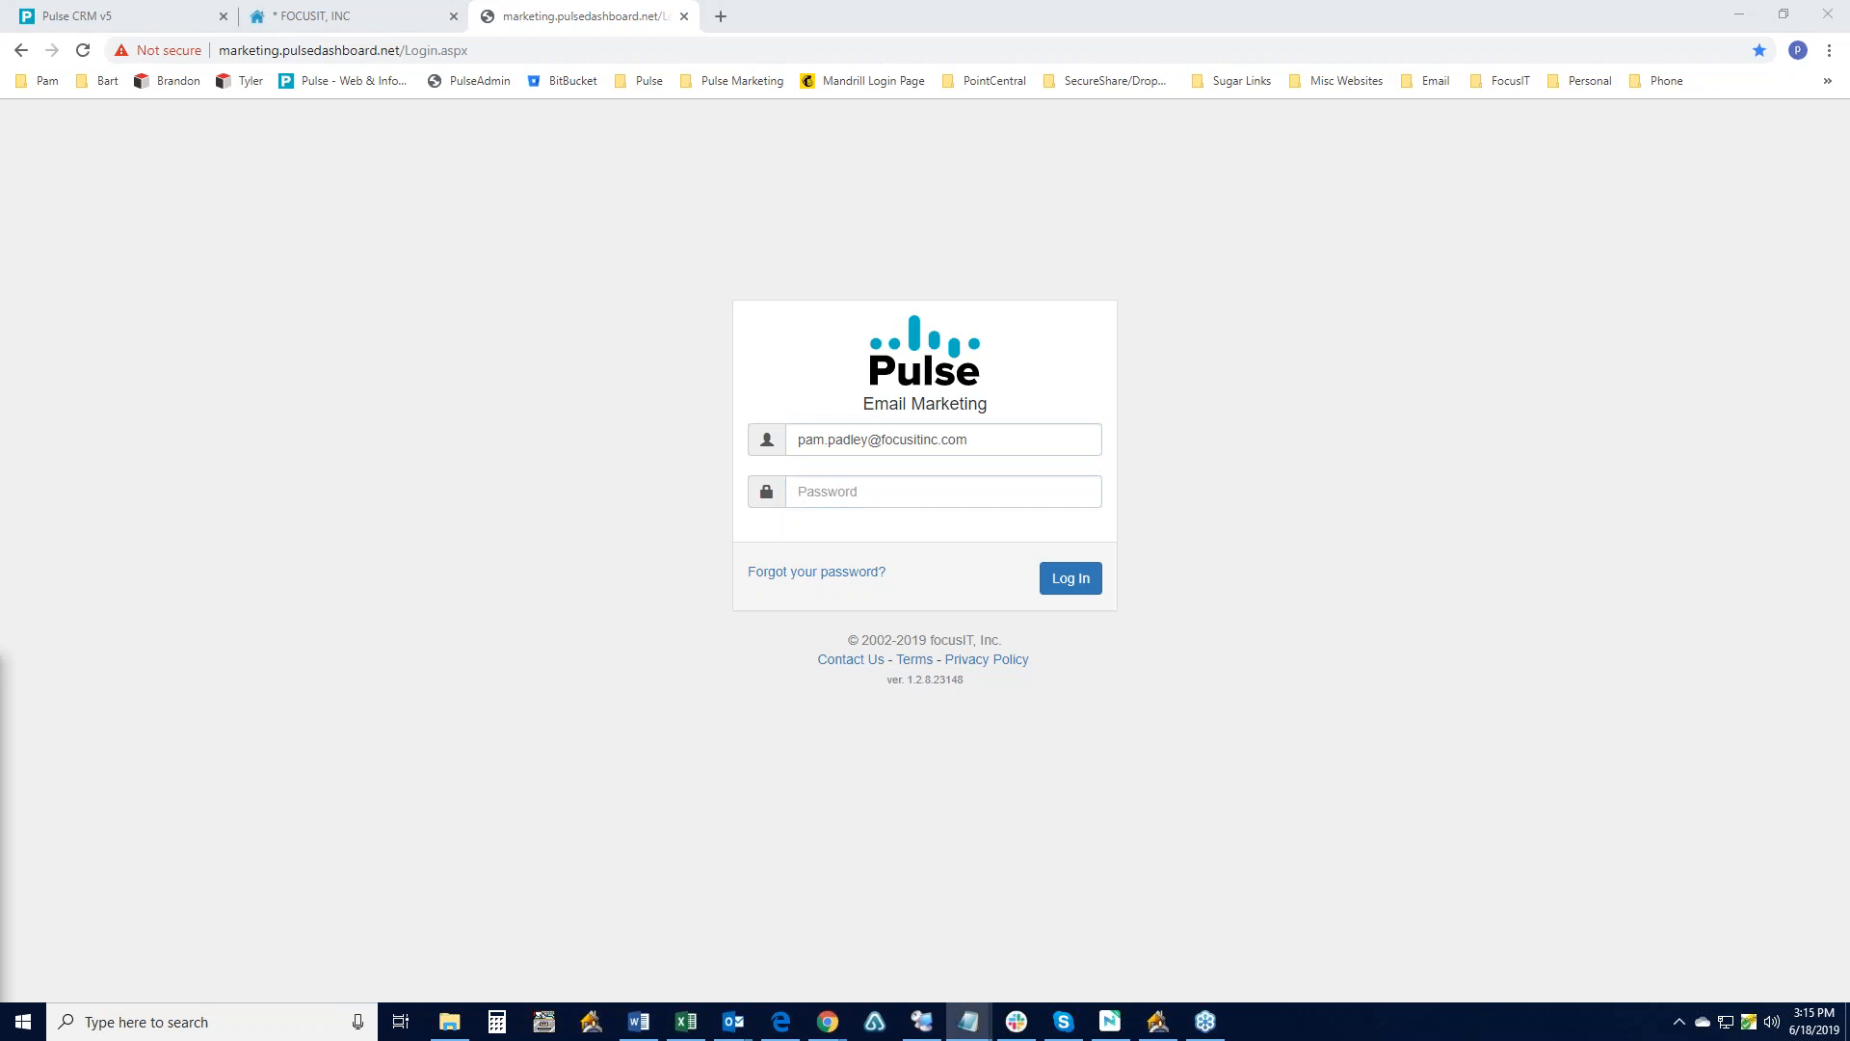
pyautogui.click(853, 516)
pyautogui.hotkey('ctrl', 'v')
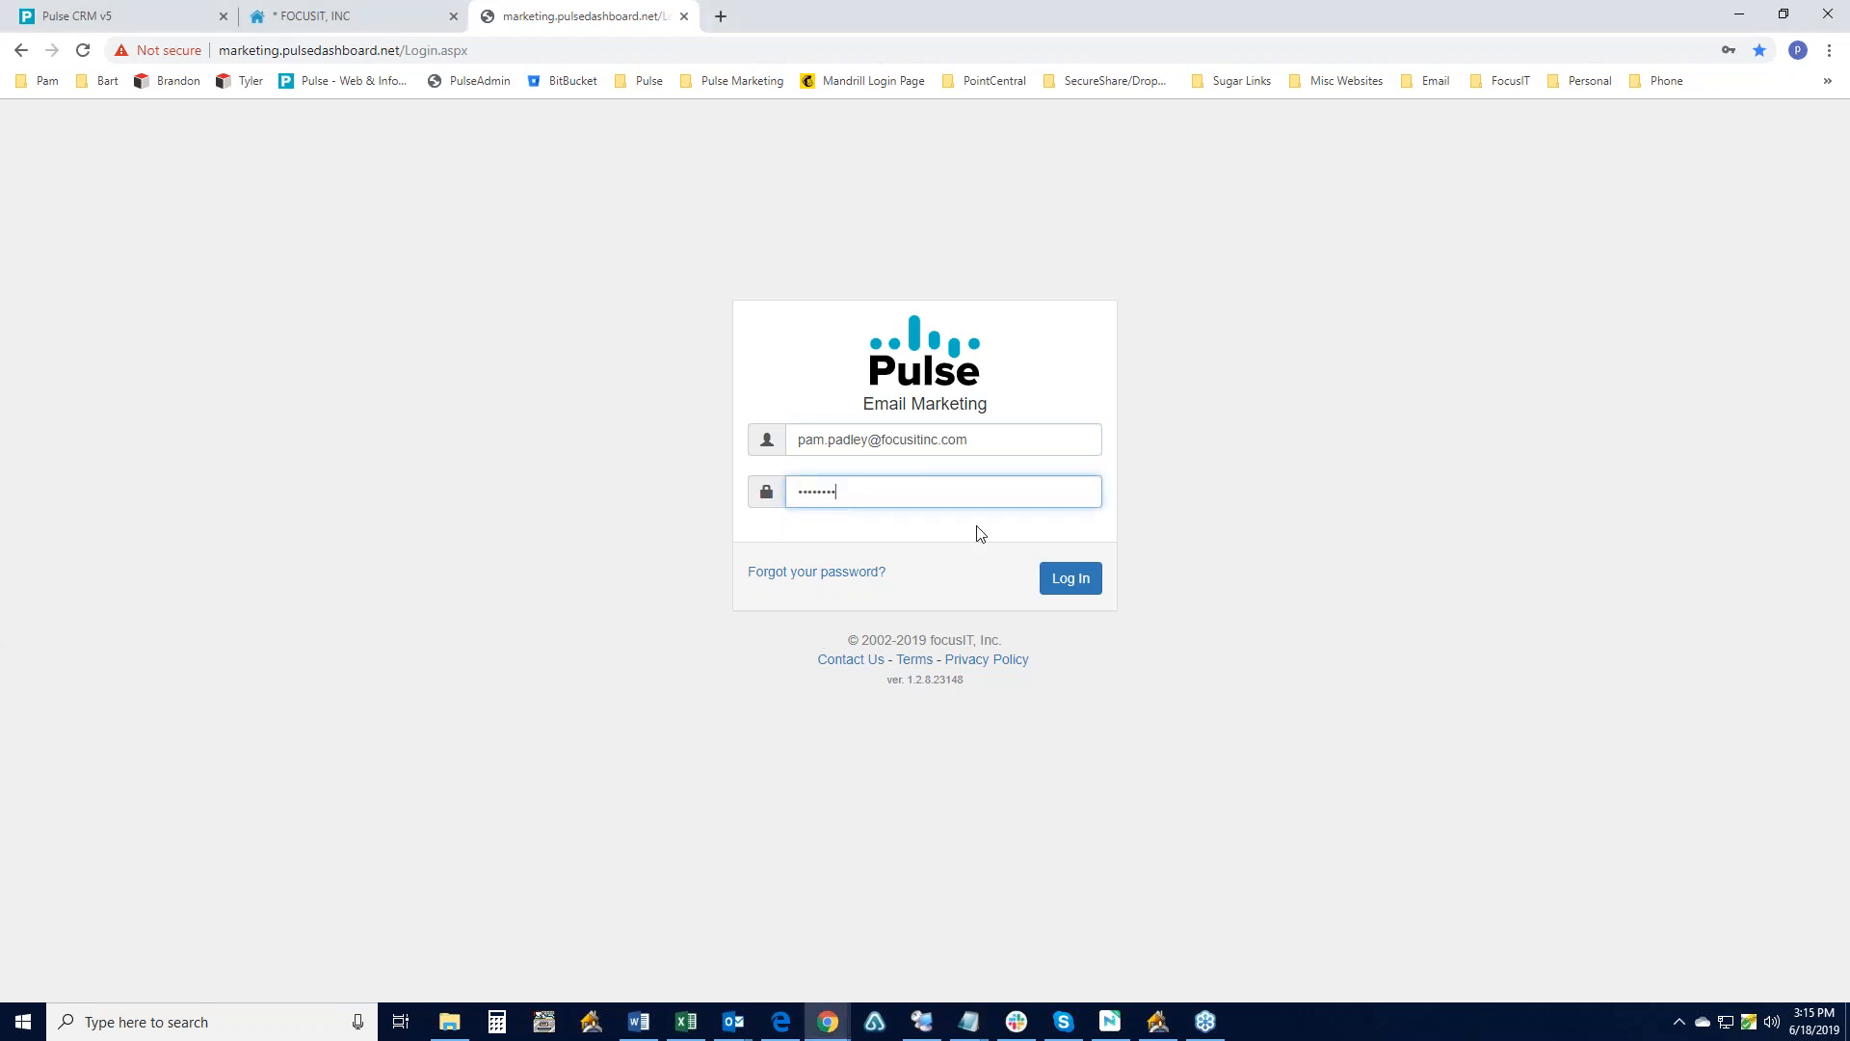
pyautogui.click(1061, 582)
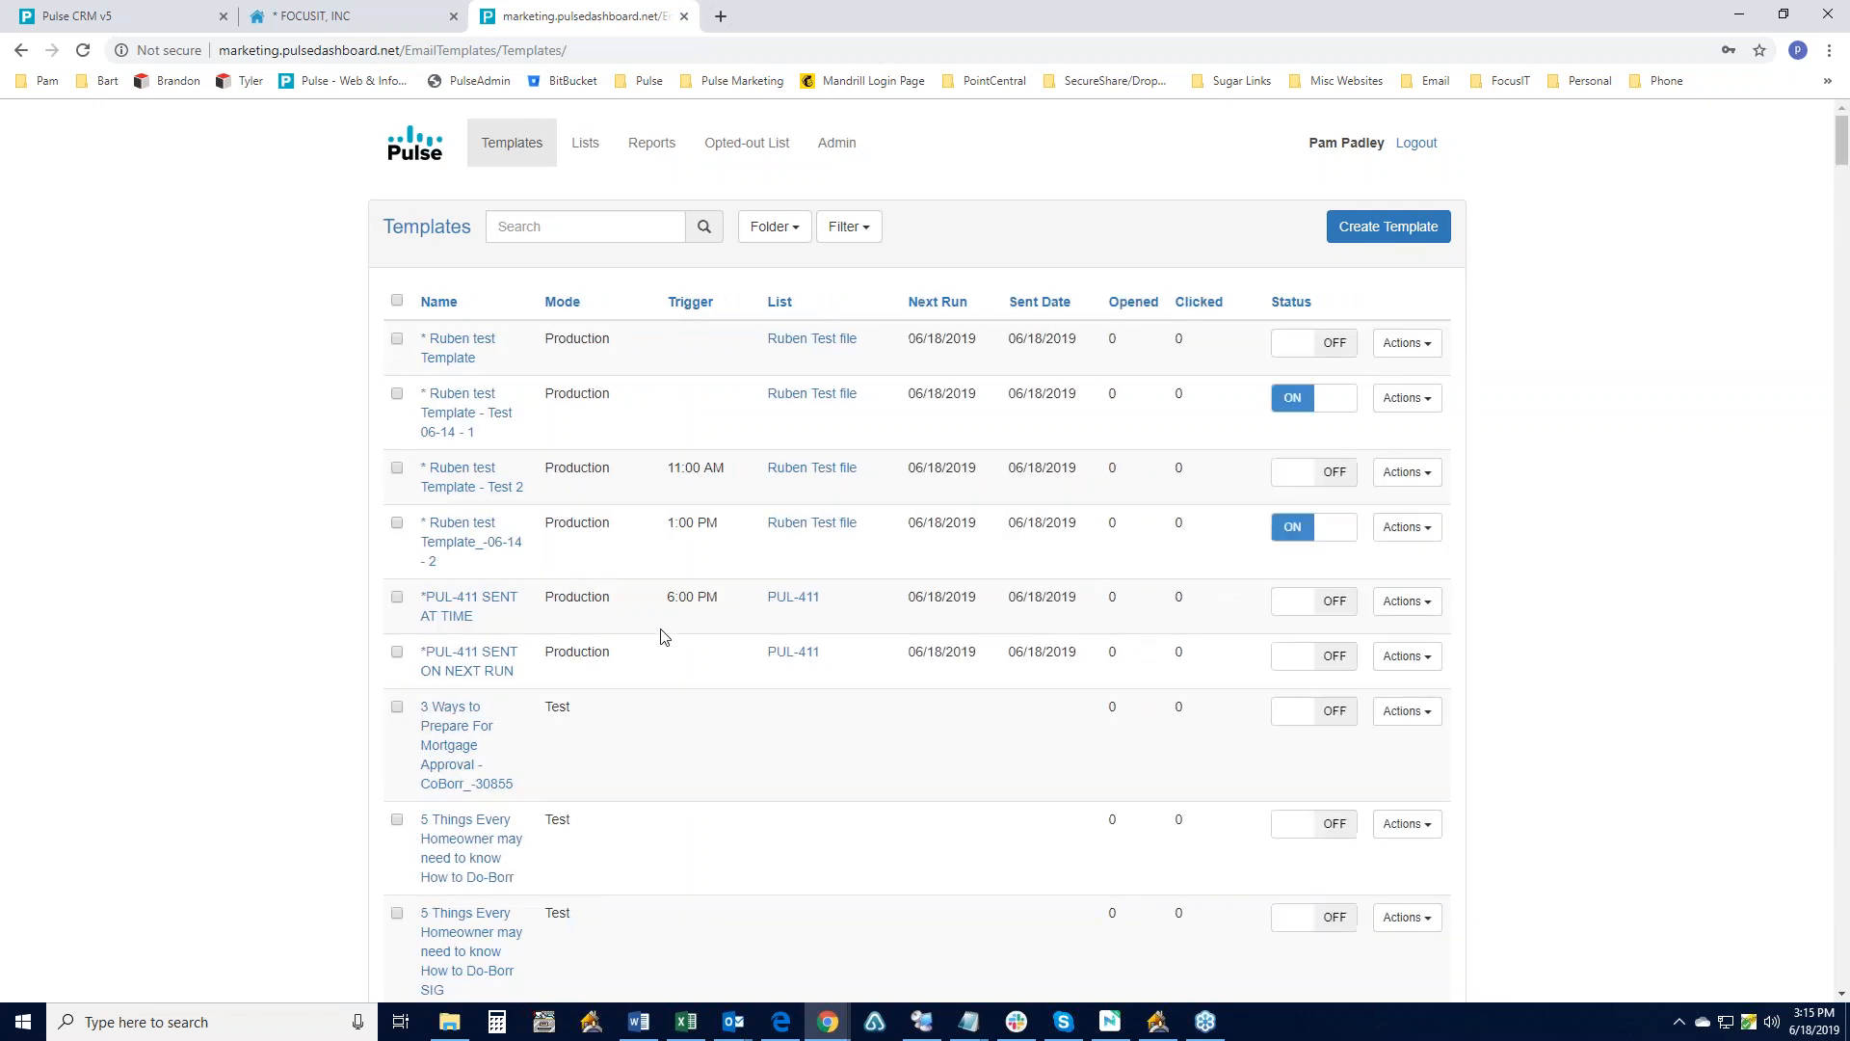
# - Search the templates for 'birthday' and edit the Happy Birthday - 0 - Borr template
pyautogui.click(571, 240)
pyautogui.write('birht')
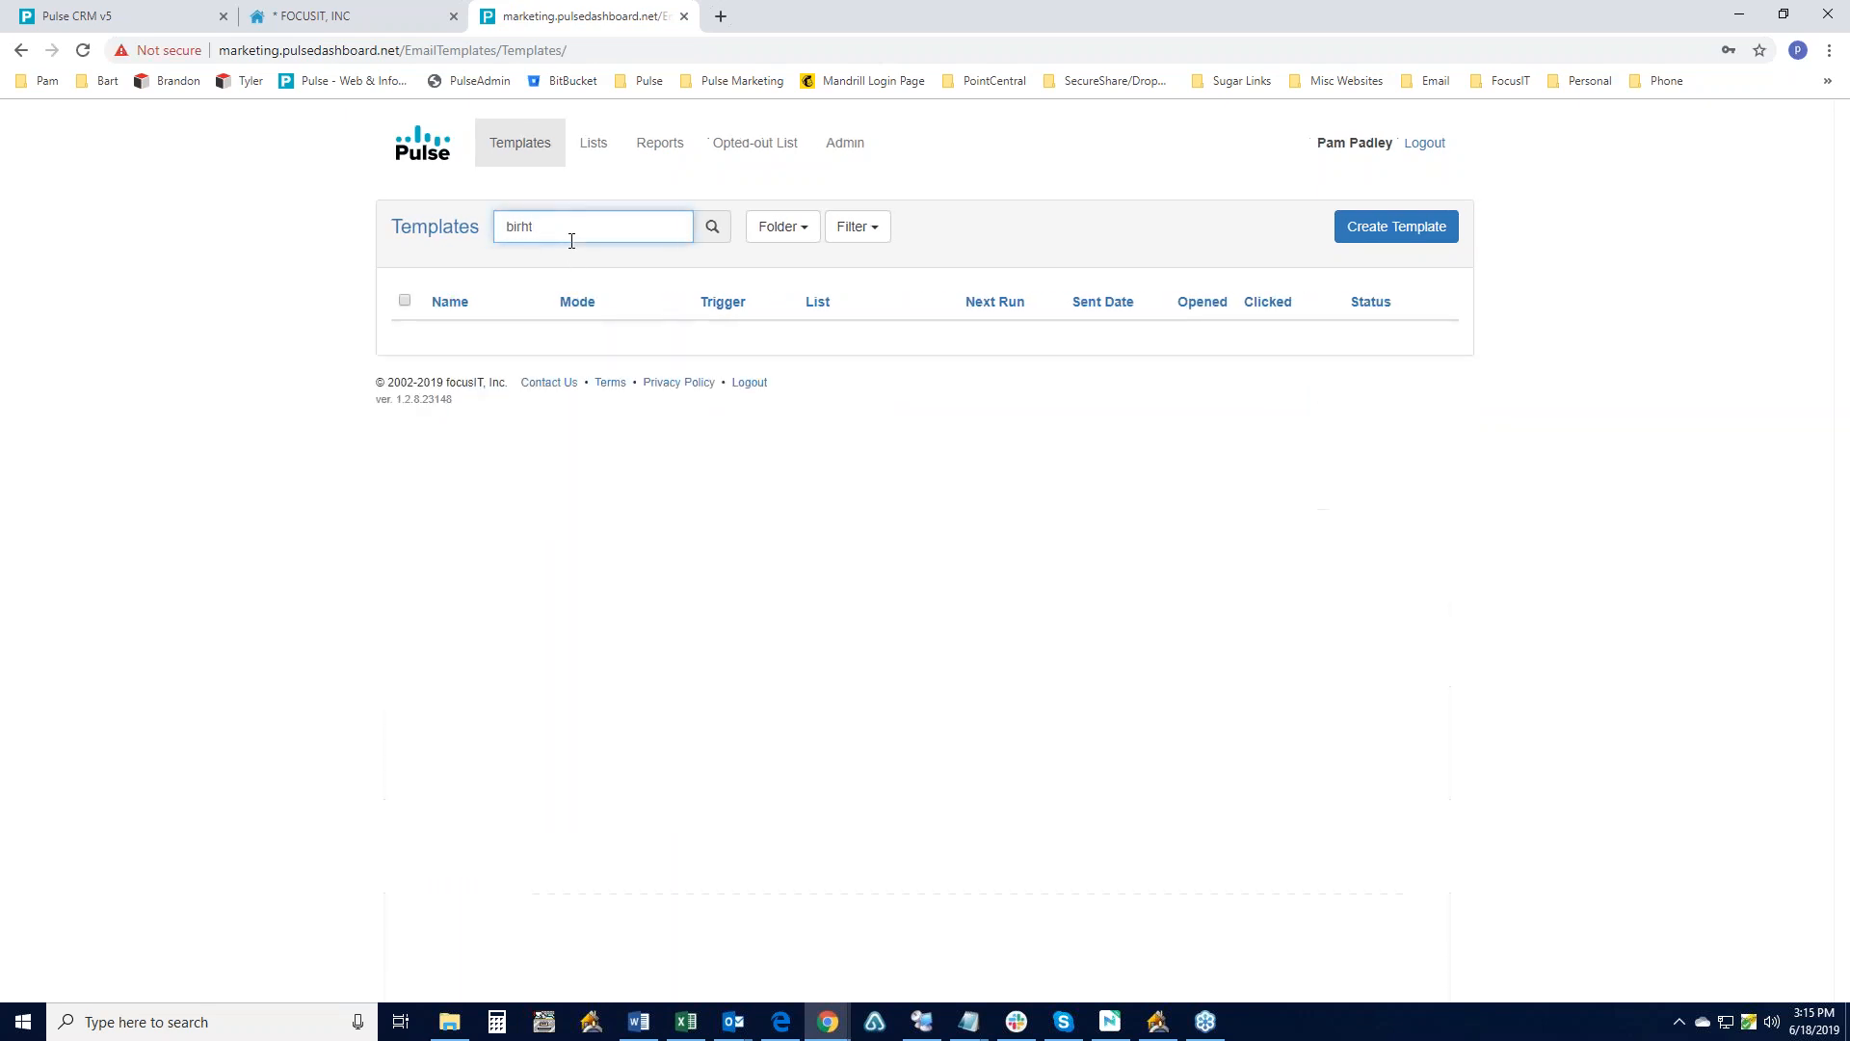
pyautogui.press('BackSpace')
pyautogui.press('BackSpace')
pyautogui.write('thday')
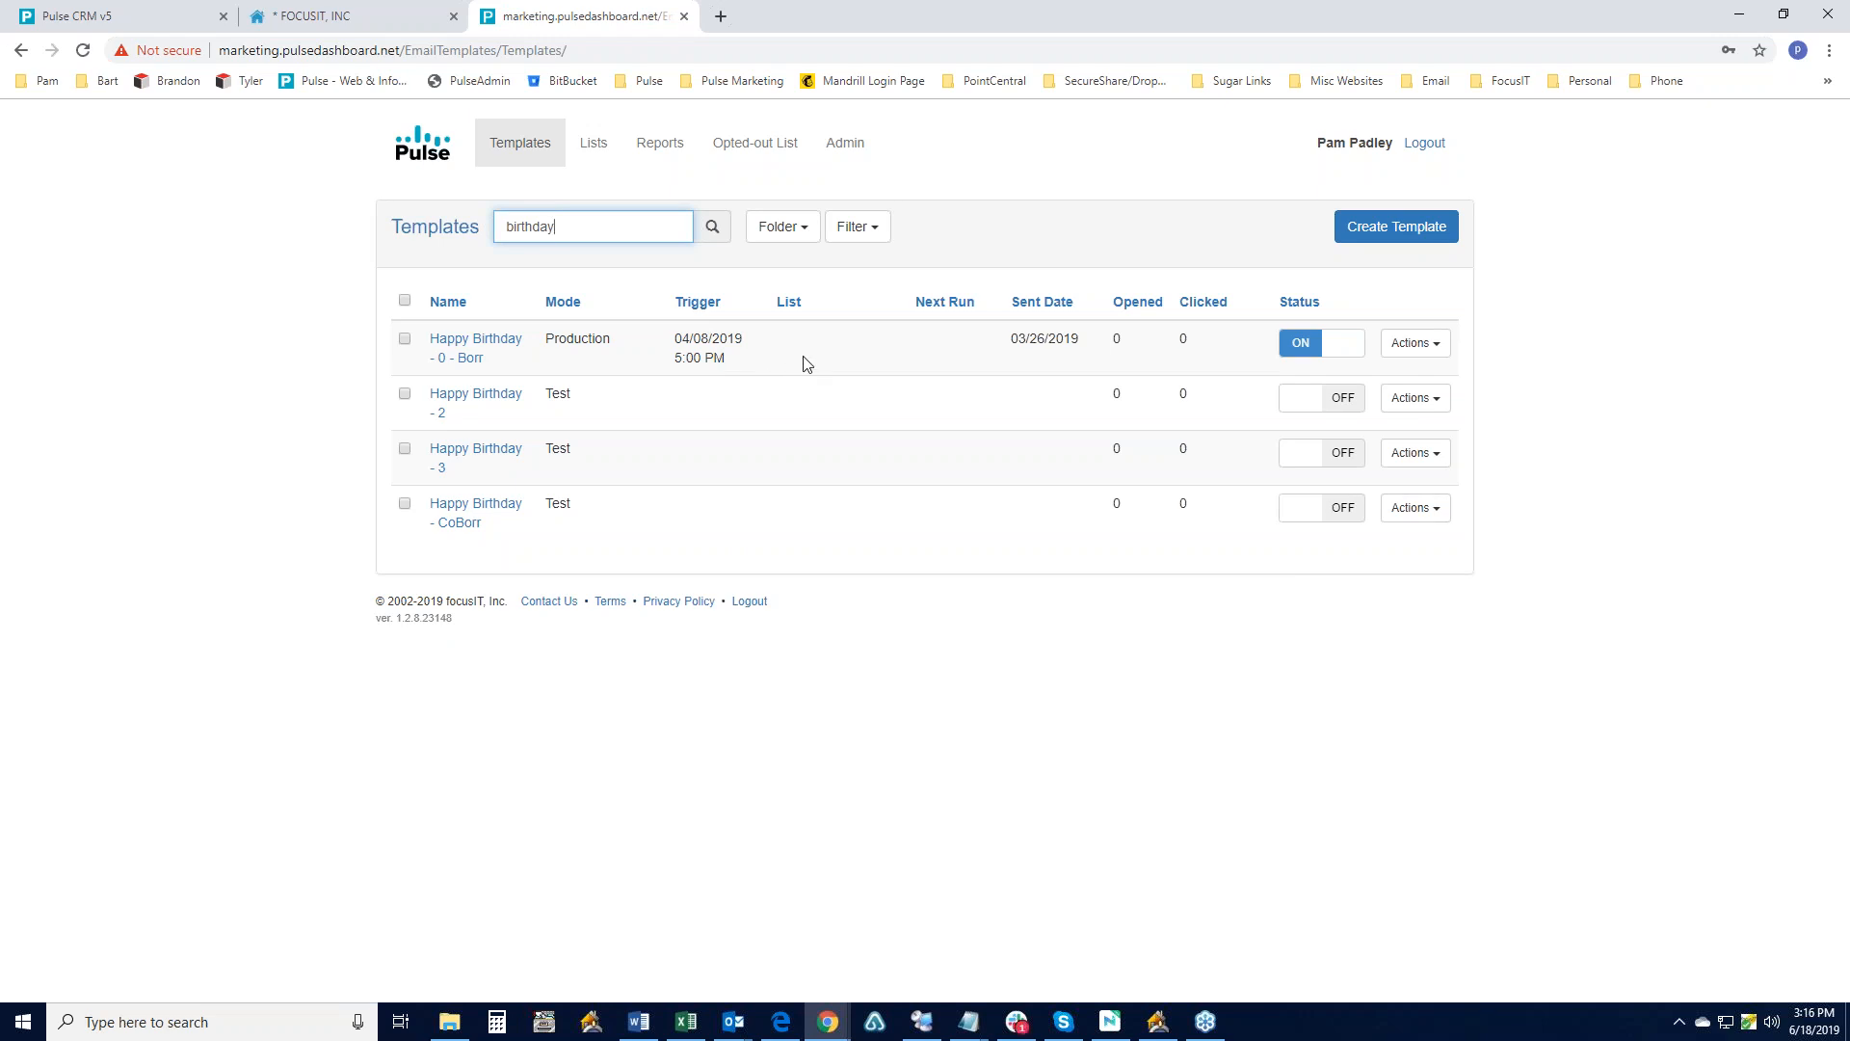
pyautogui.click(1415, 344)
pyautogui.click(1417, 378)
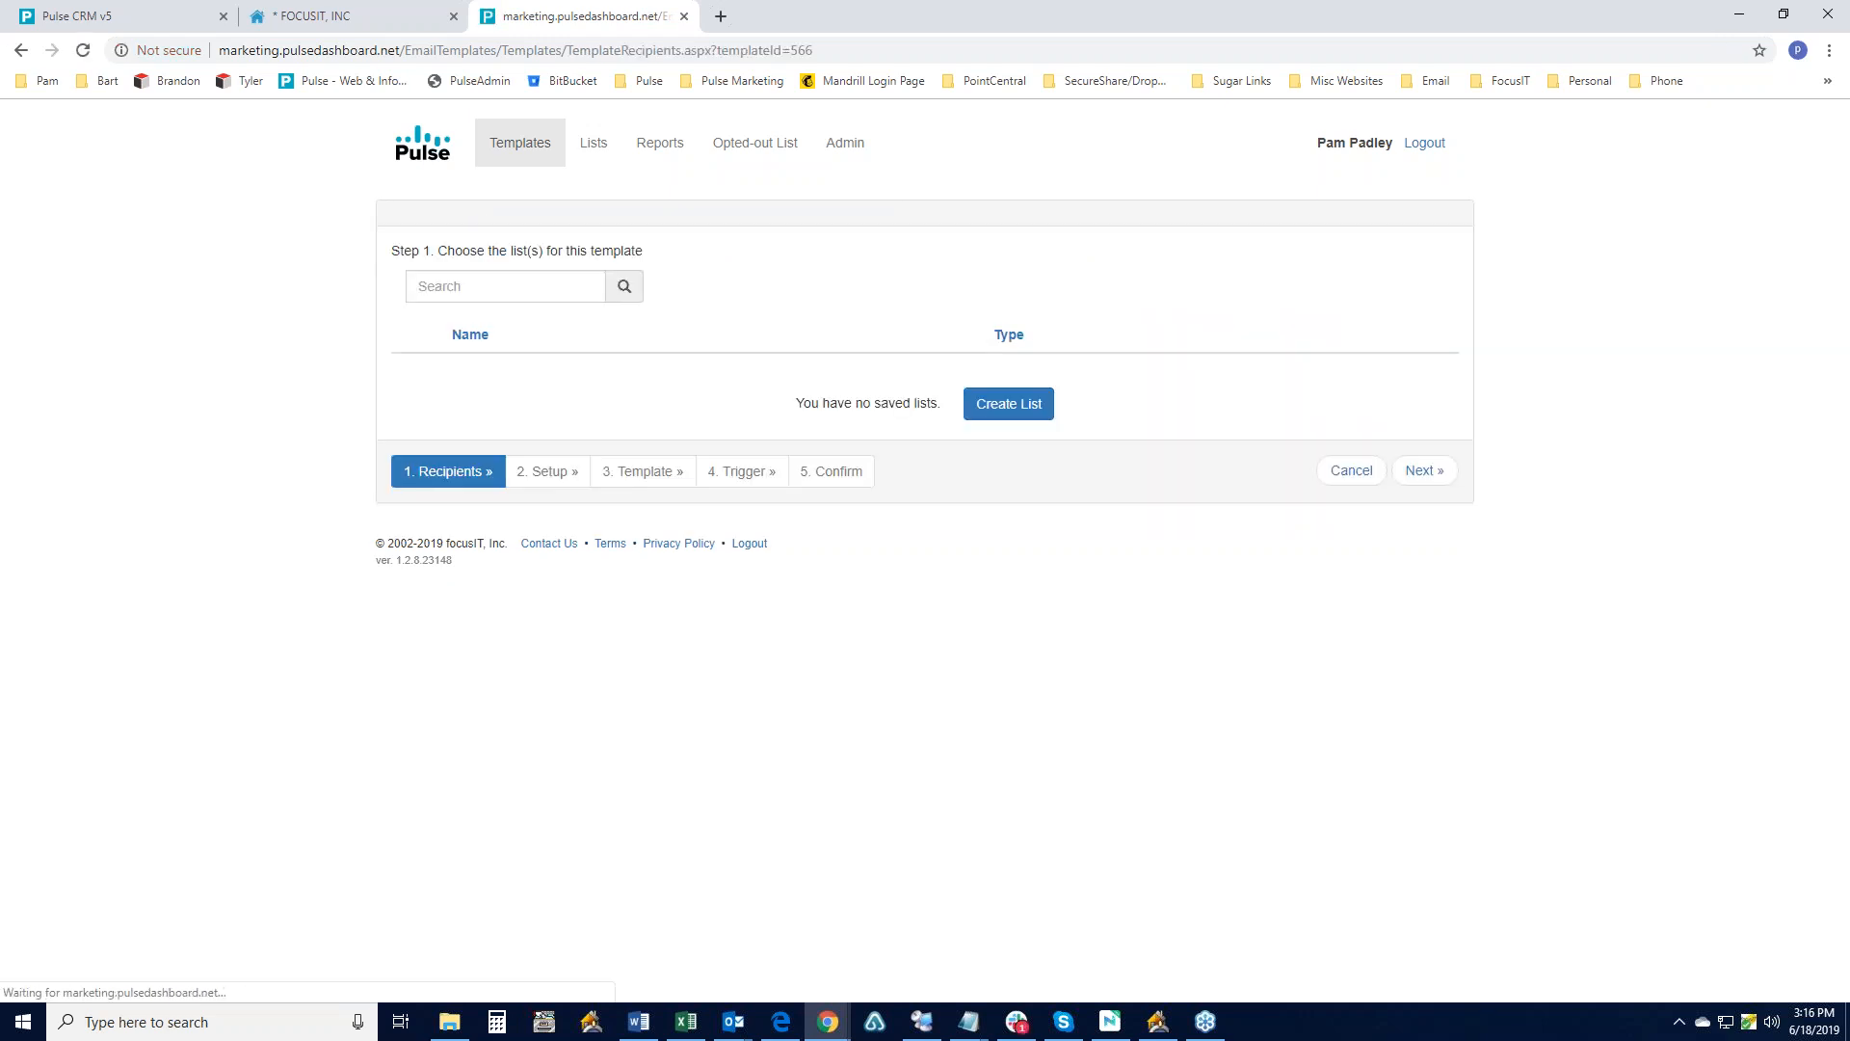
# - Advance Happy Birthday - 0 - Borr to Step 2 Setup and check Borrower is the only To role
pyautogui.scroll(-1, 1105, 663)
pyautogui.scroll(-8, 1106, 663)
pyautogui.click(1408, 855)
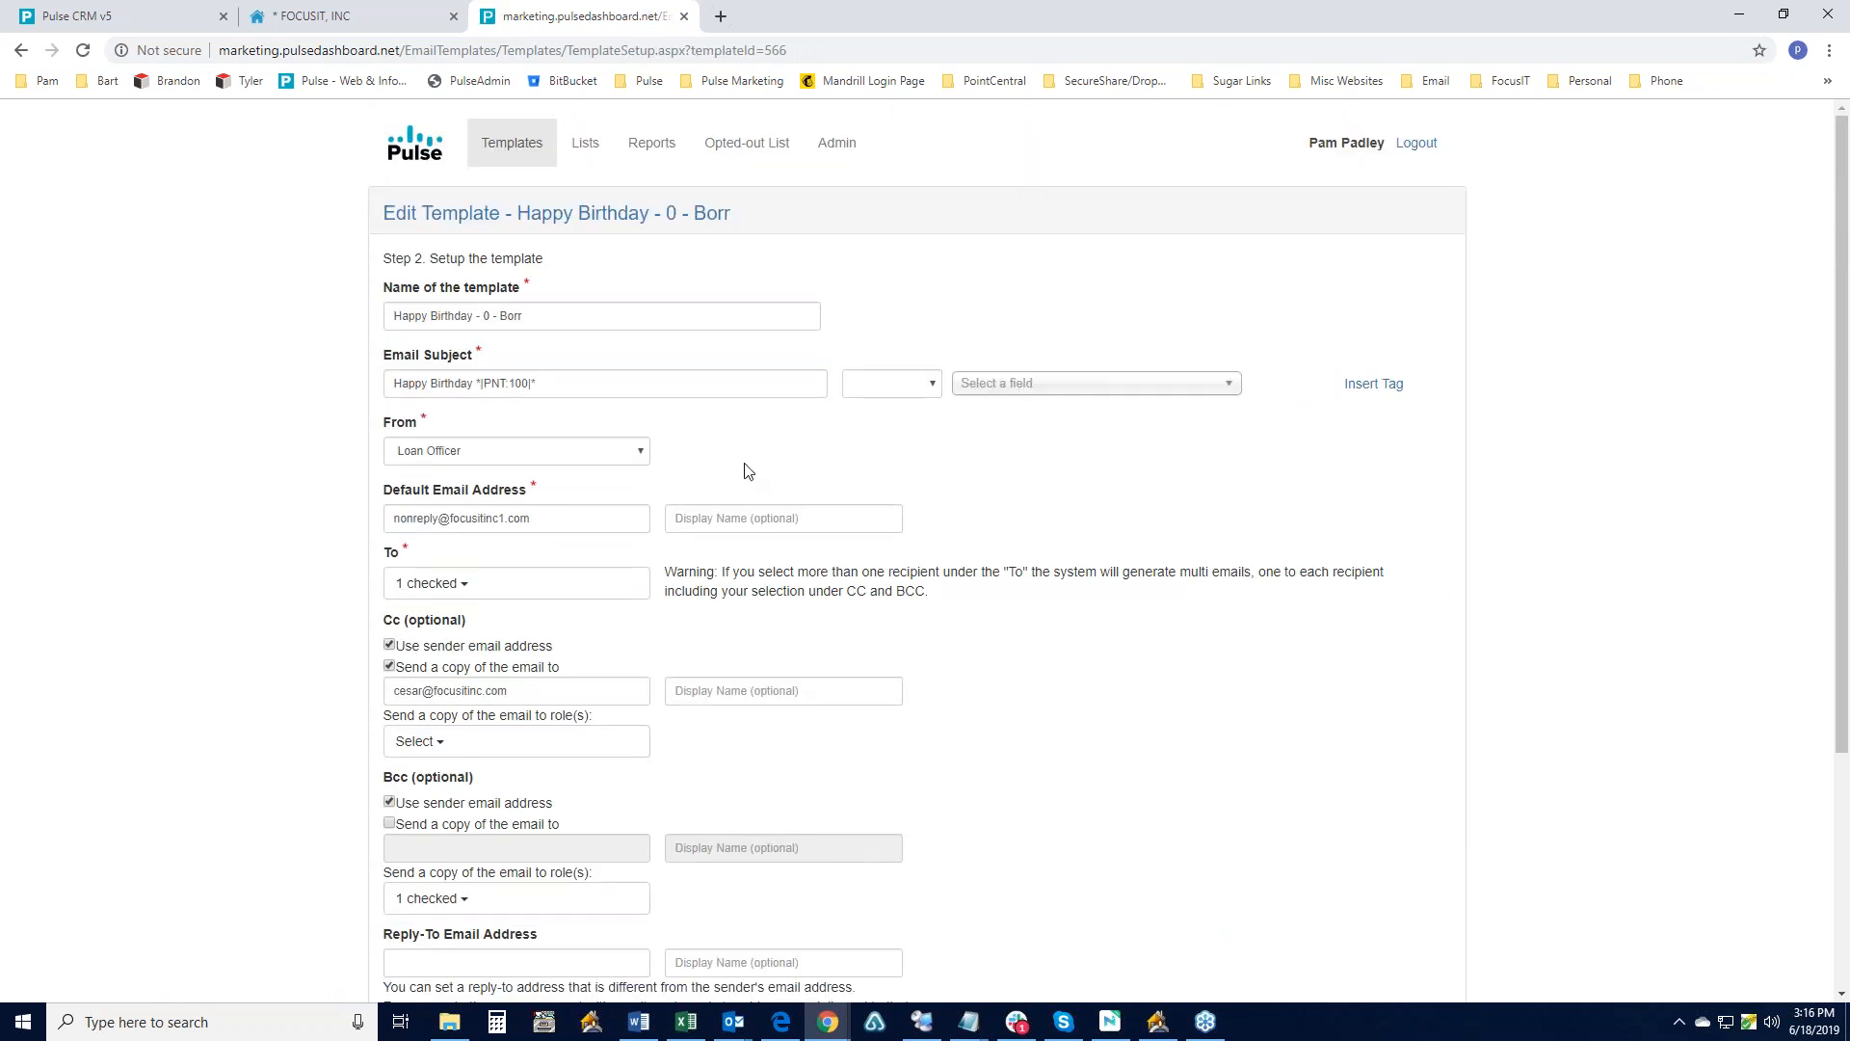
pyautogui.scroll(-1, 766, 457)
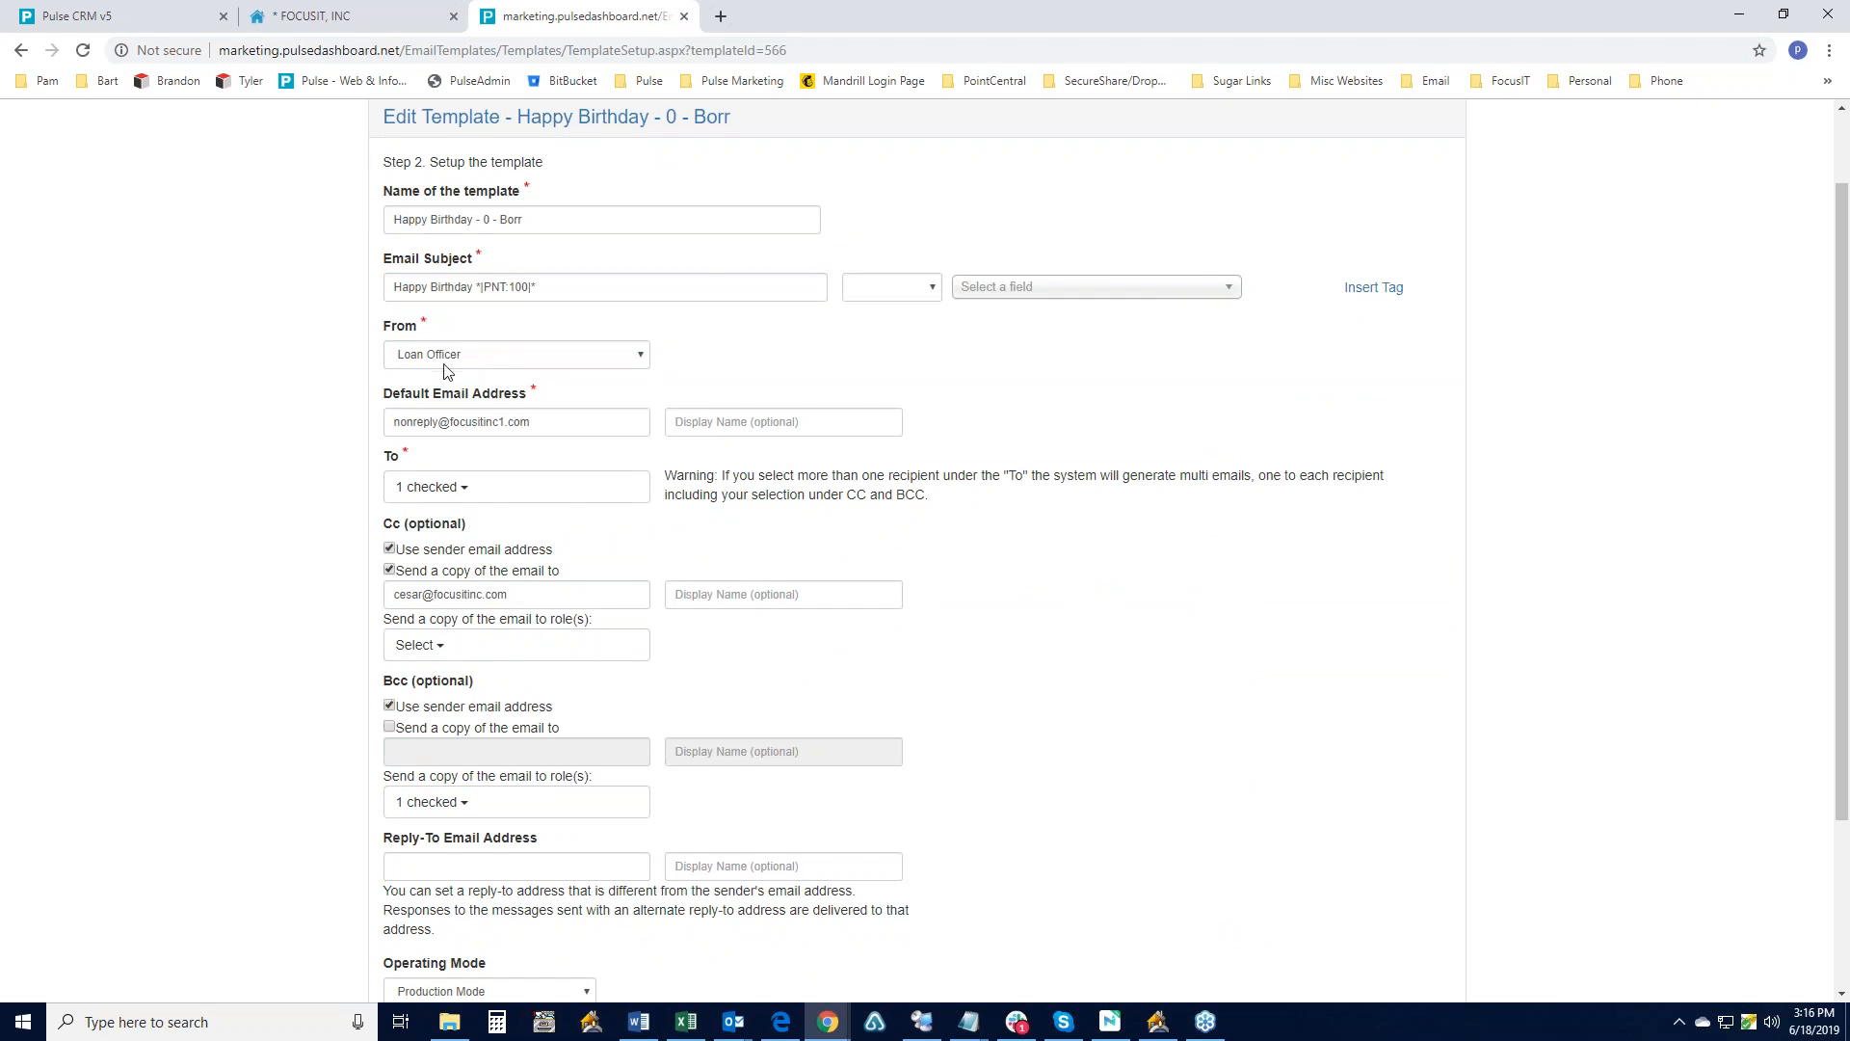
pyautogui.click(473, 490)
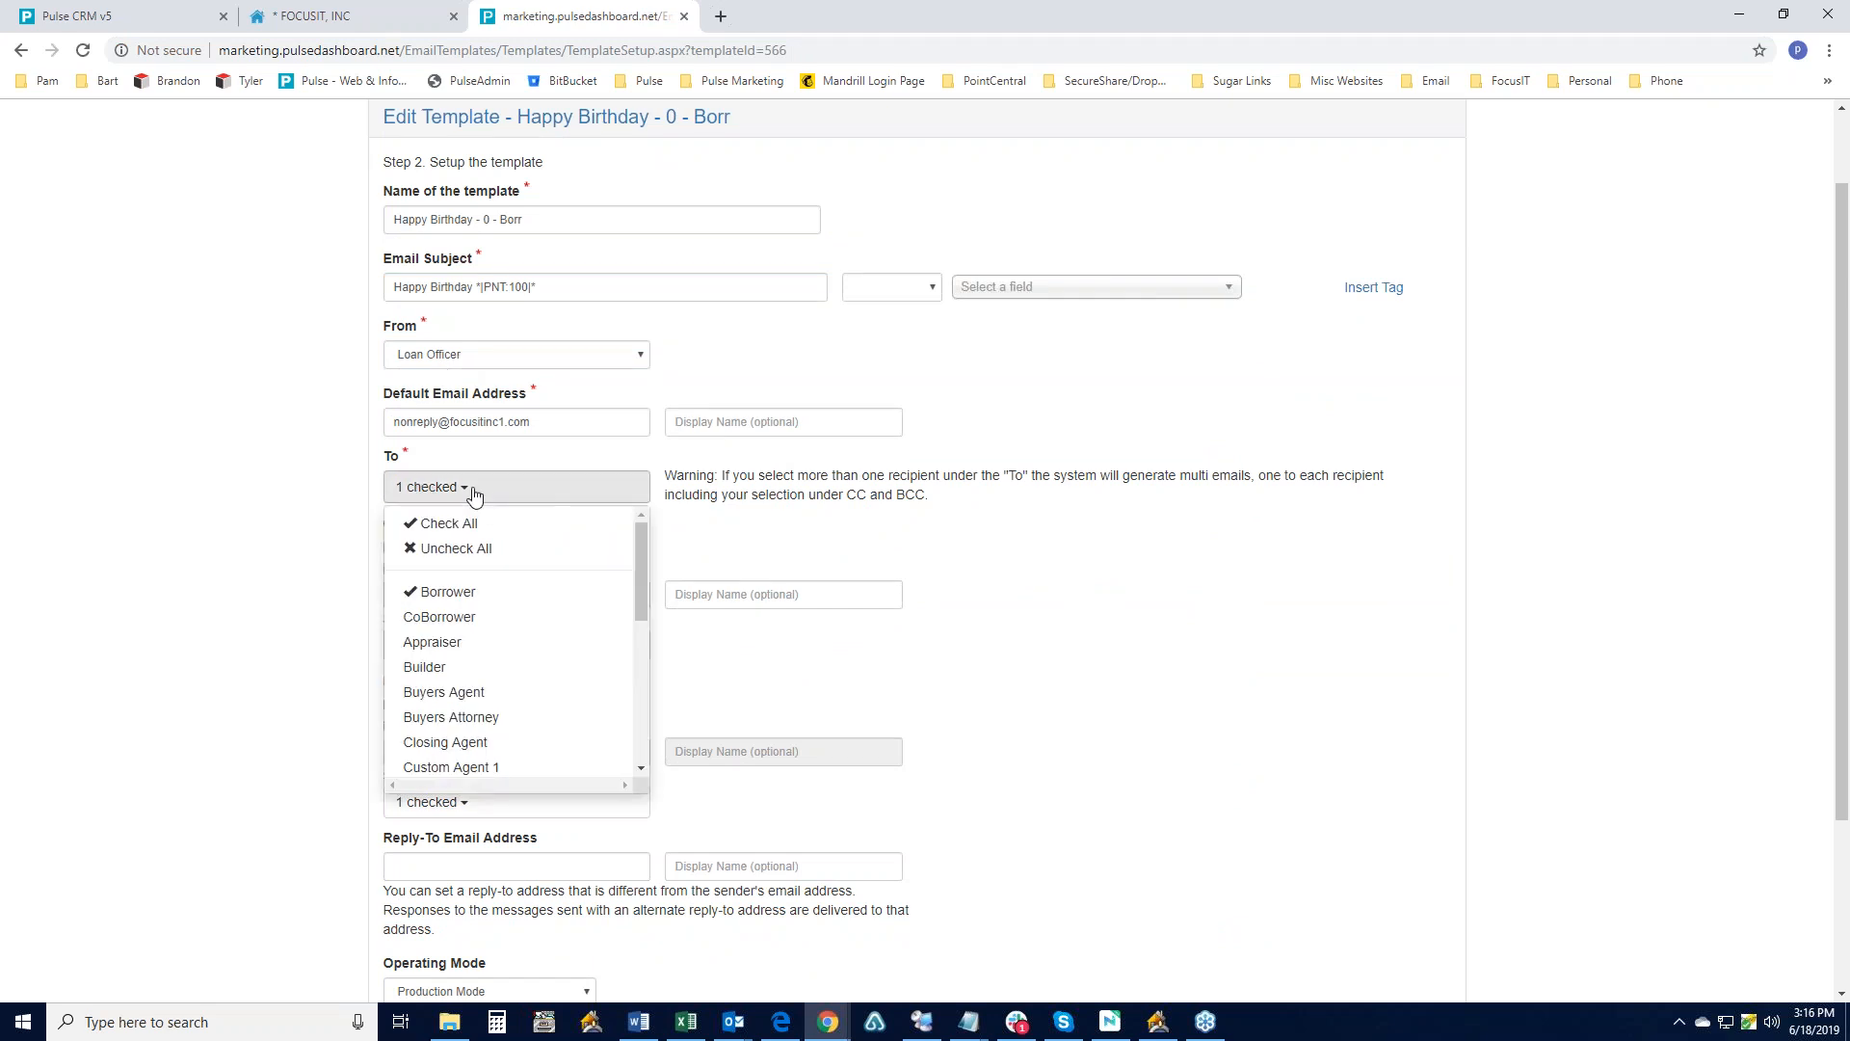
pyautogui.click(474, 492)
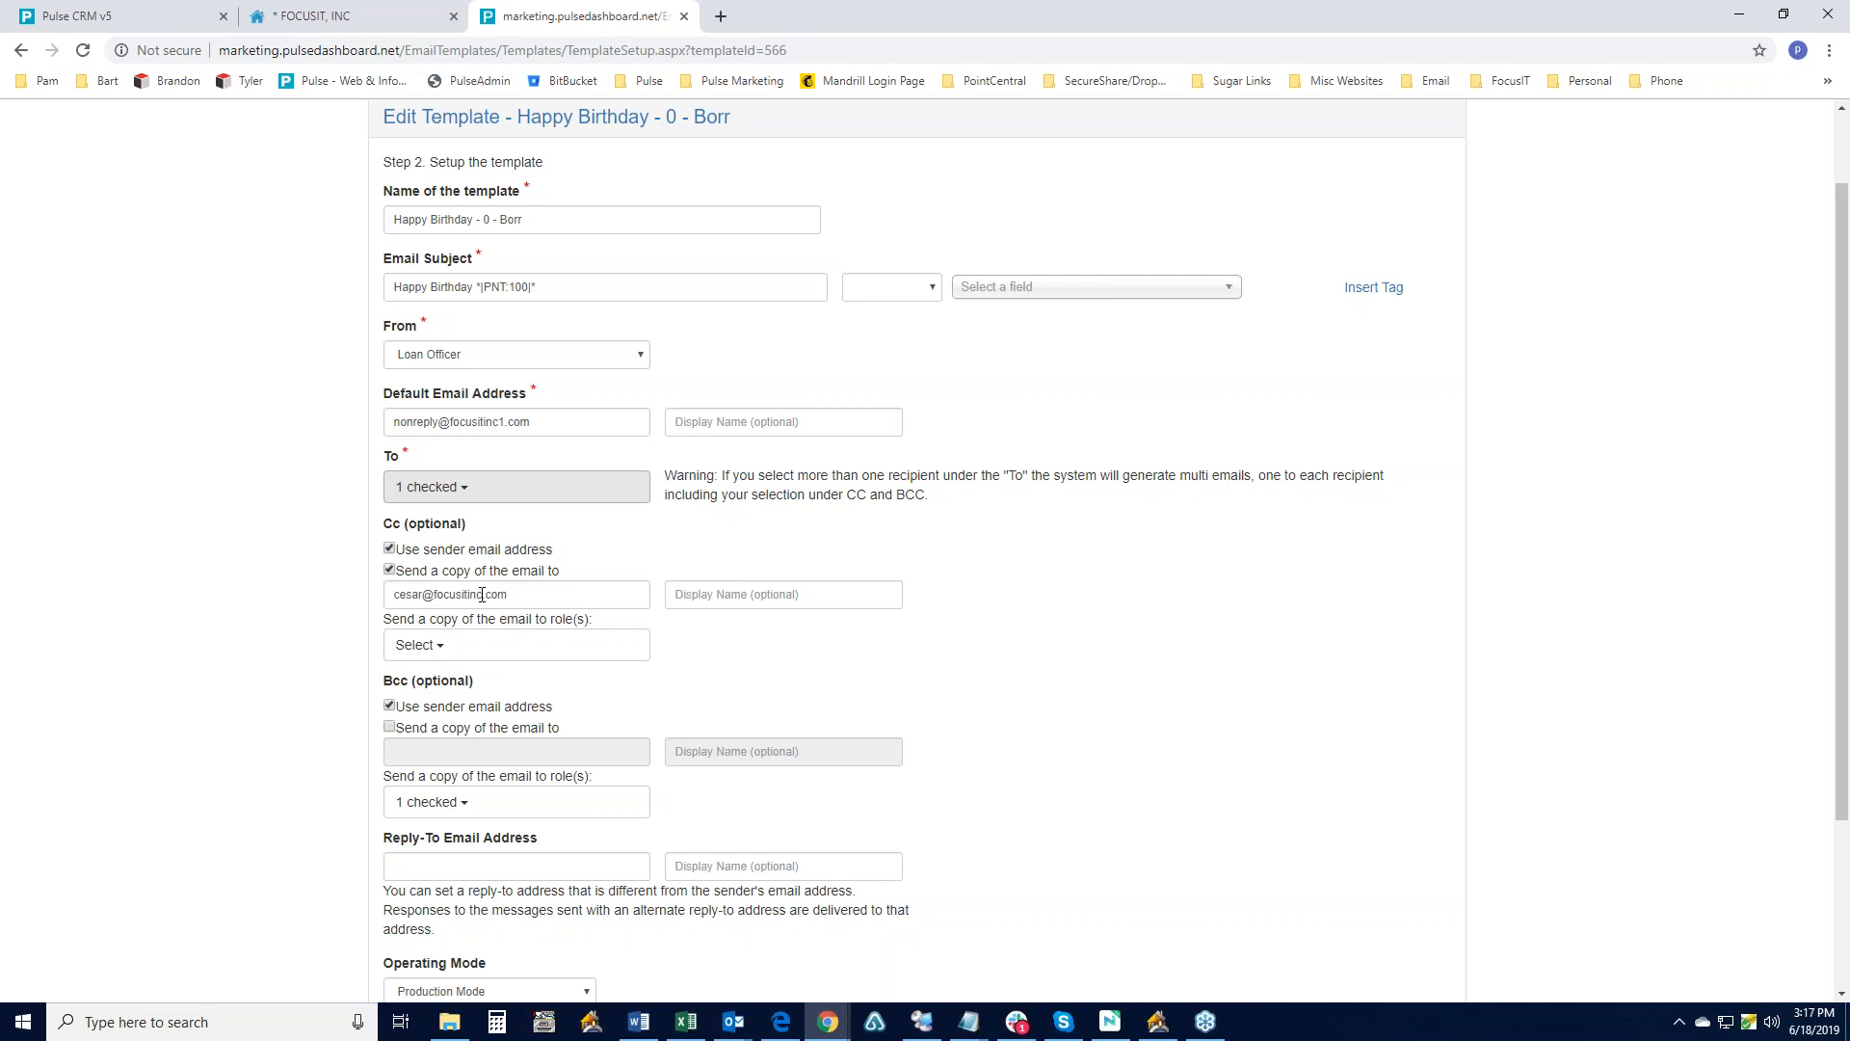
pyautogui.scroll(1, 864, 522)
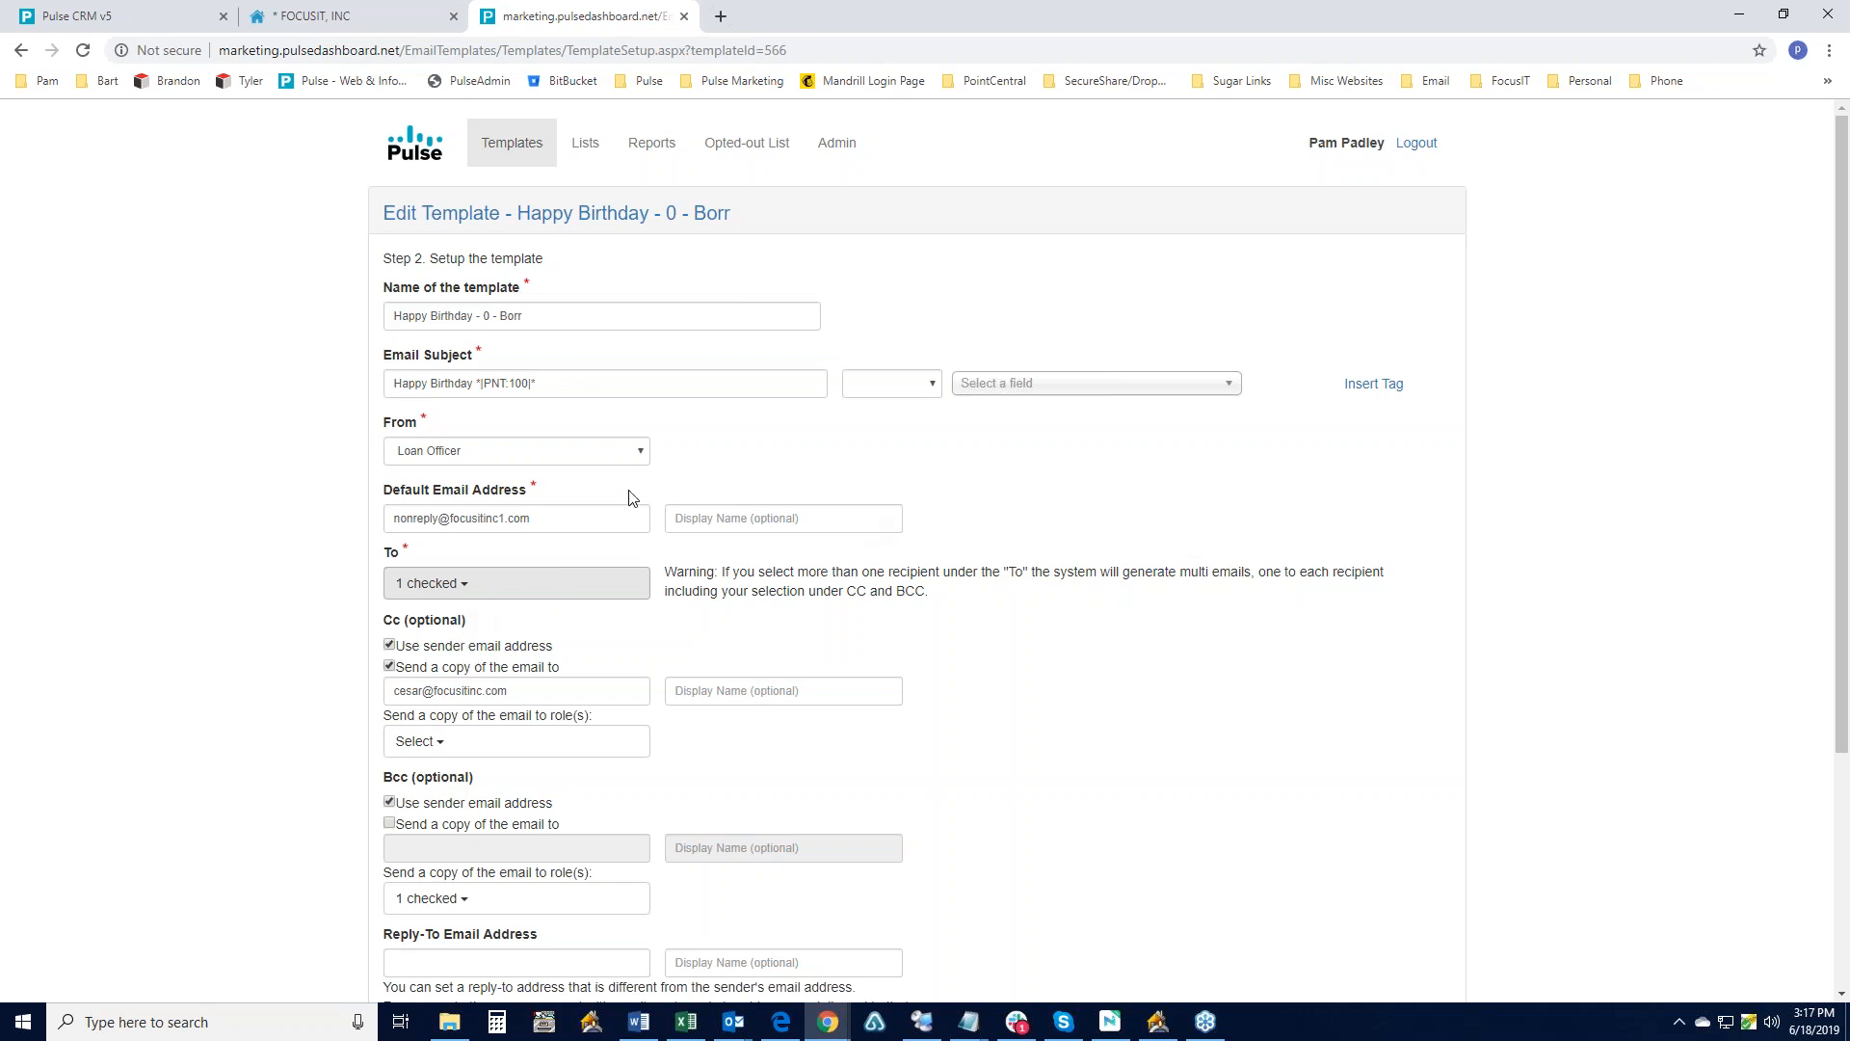
pyautogui.hotkey('alt', 'Tab')
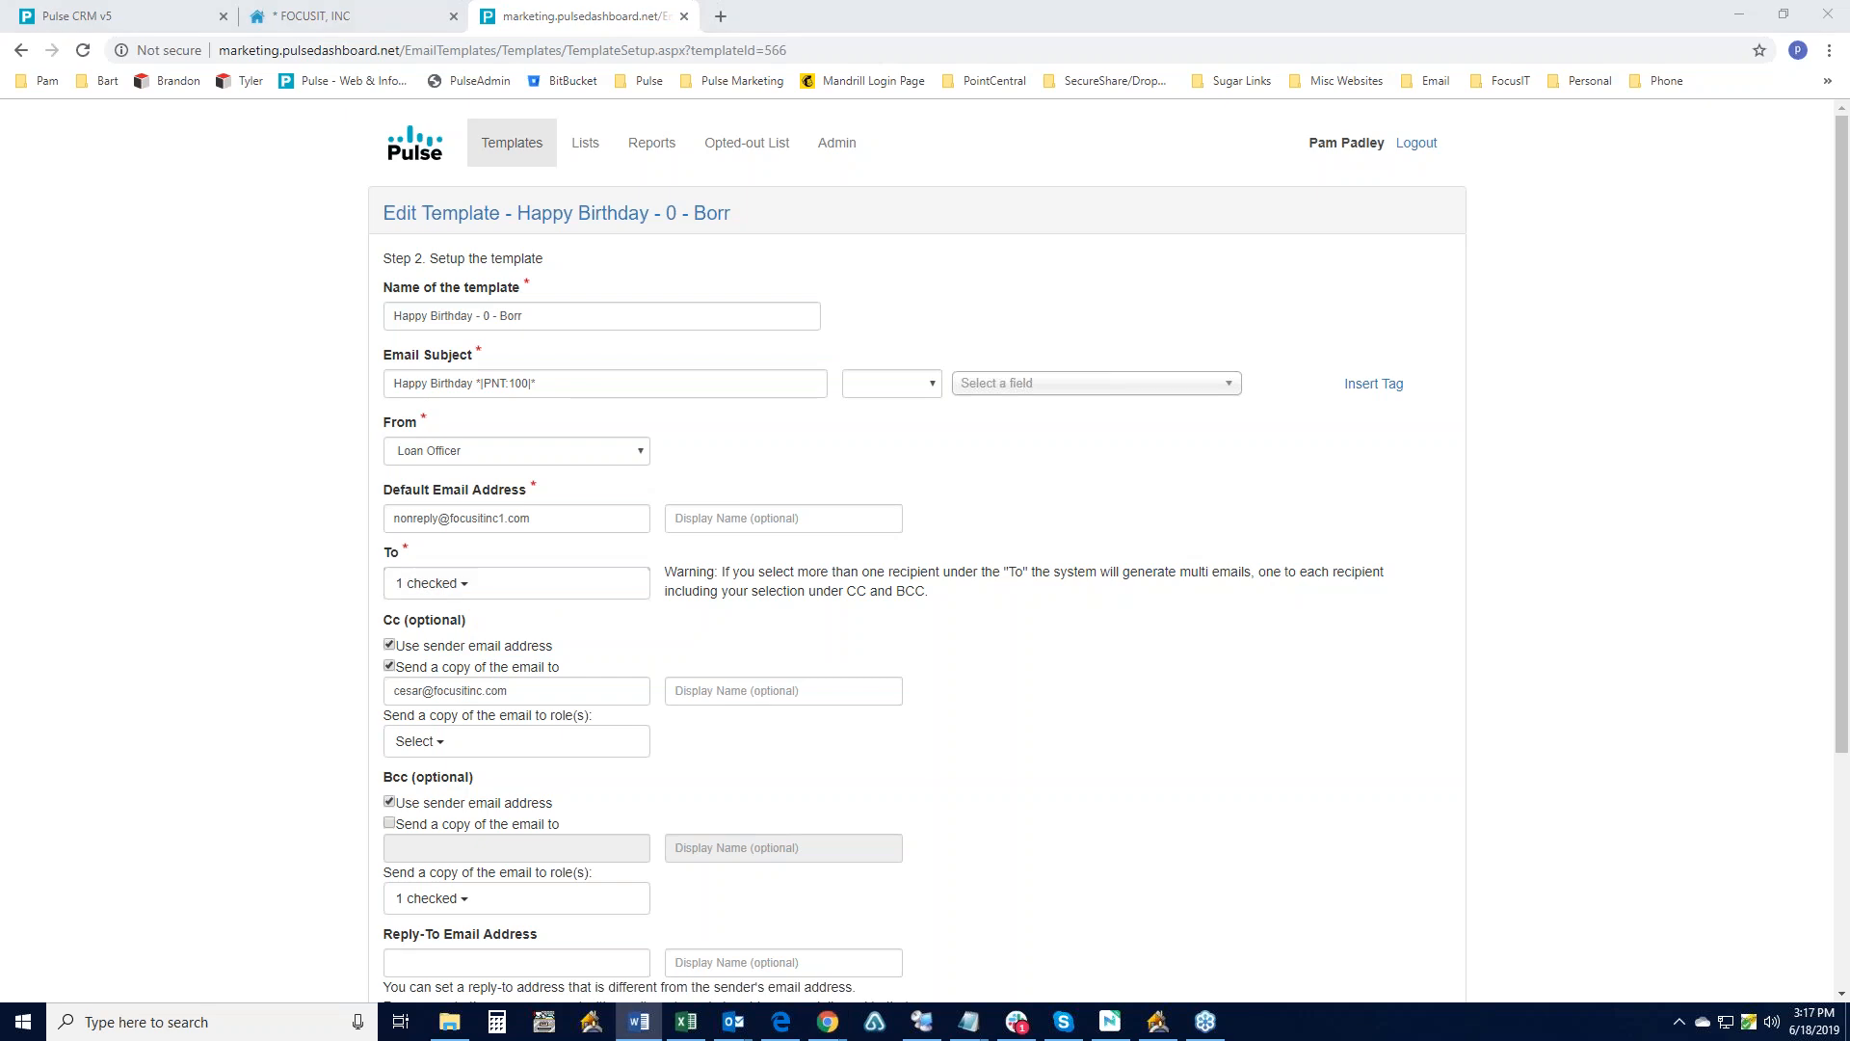
# - Back in the Pulse CRM v5 tab, open a contact's General Information record from the pipeline
pyautogui.click(173, 16)
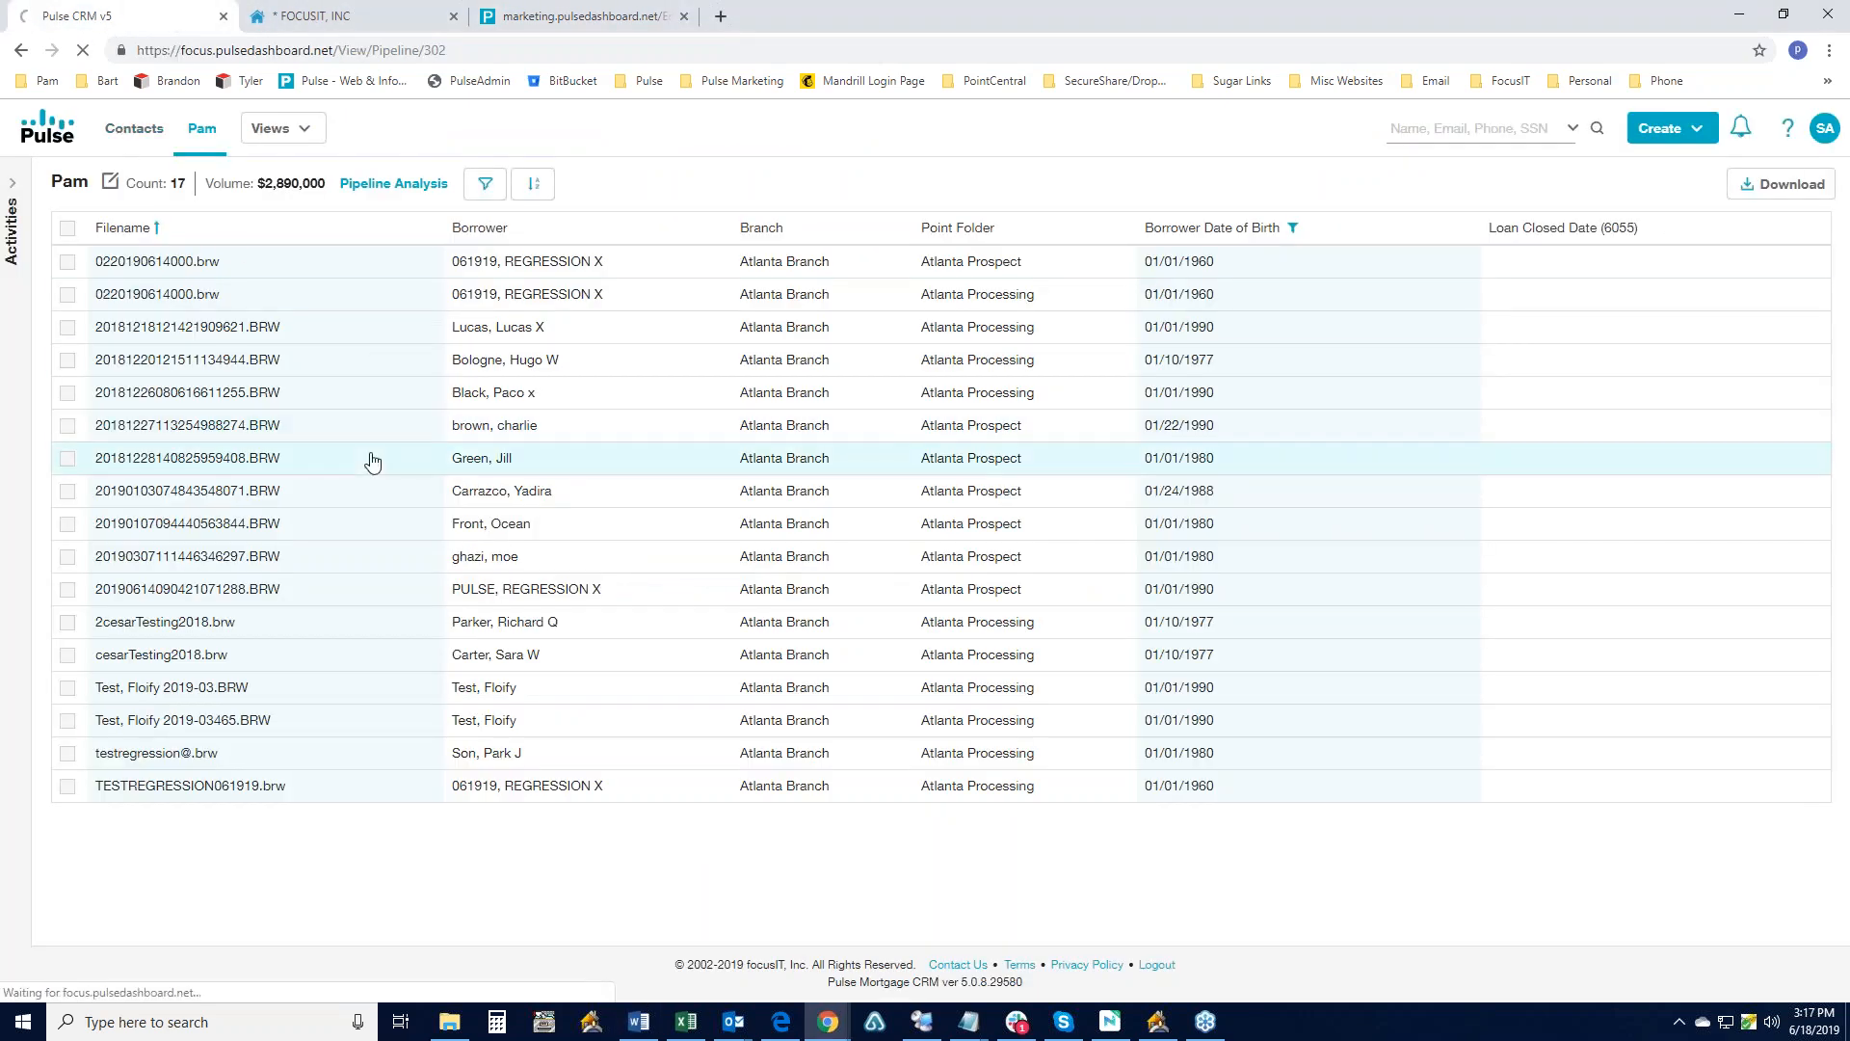
pyautogui.click(321, 465)
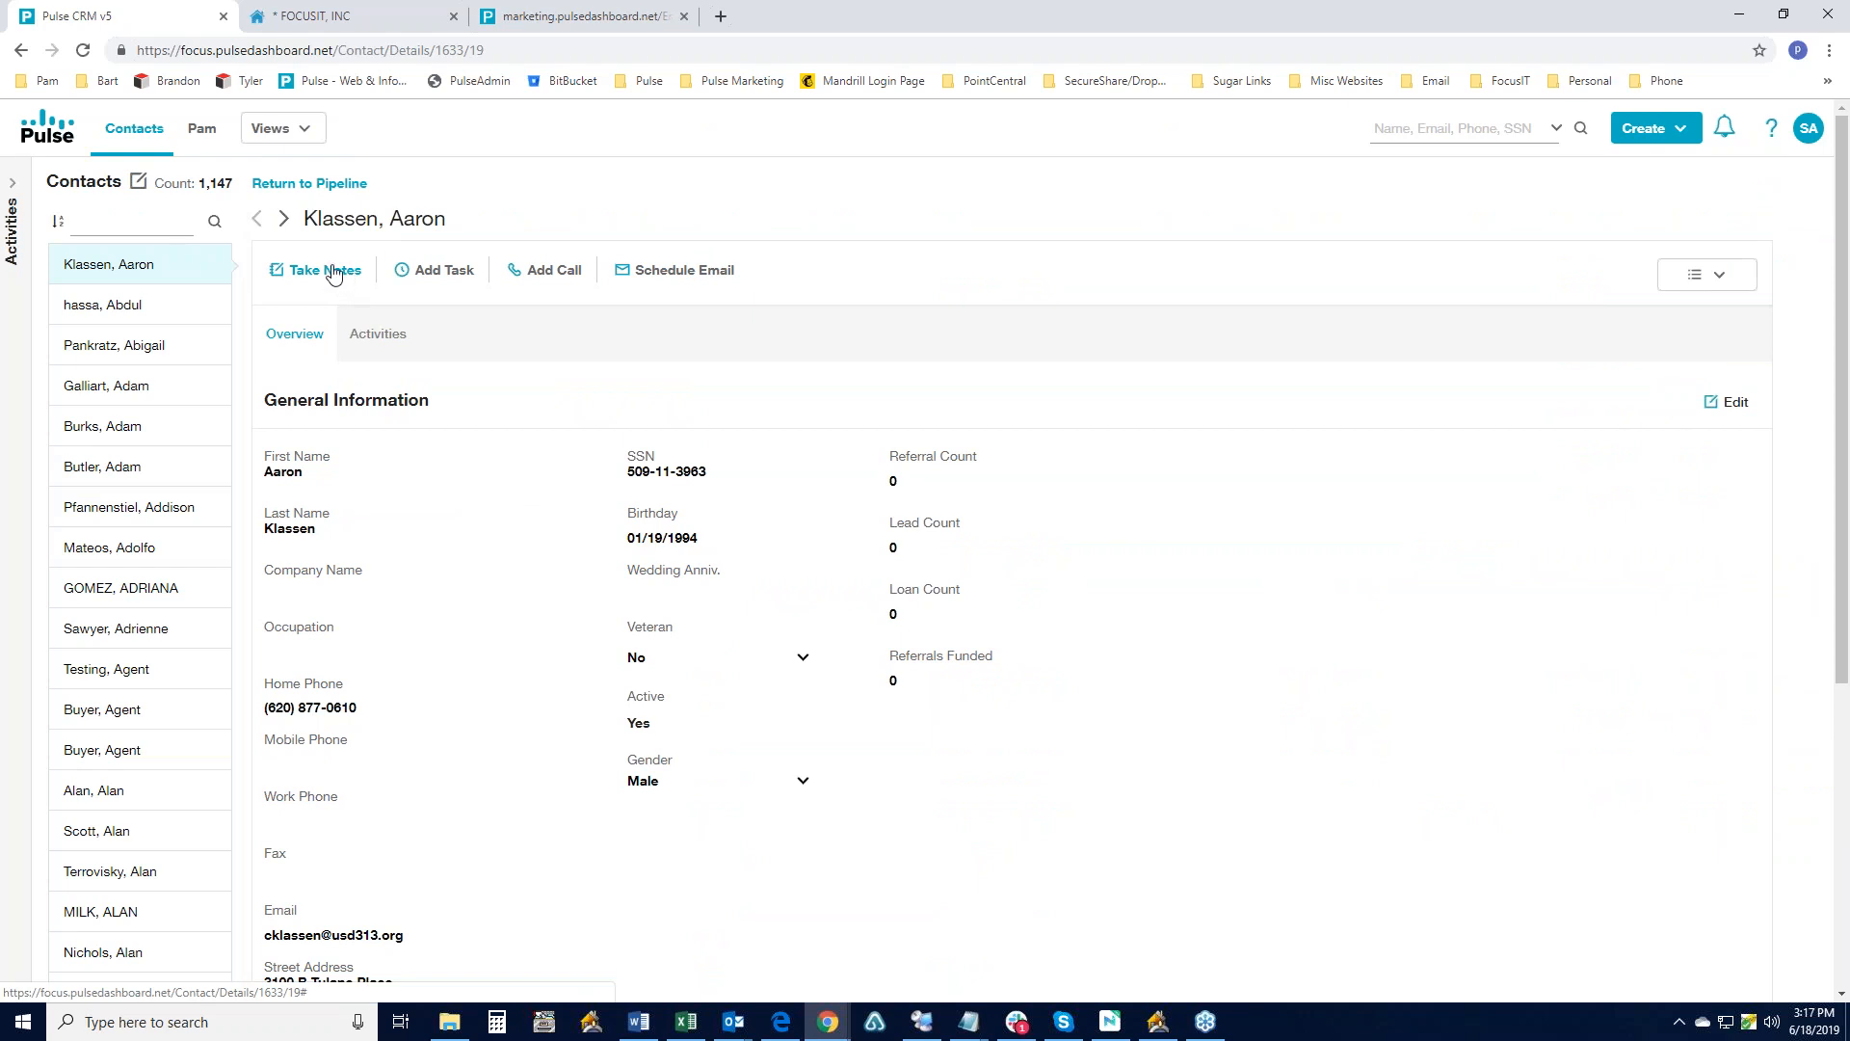
# - Show the contact's Activities with its completed 'test' note, then open the SA account menu
pyautogui.click(376, 334)
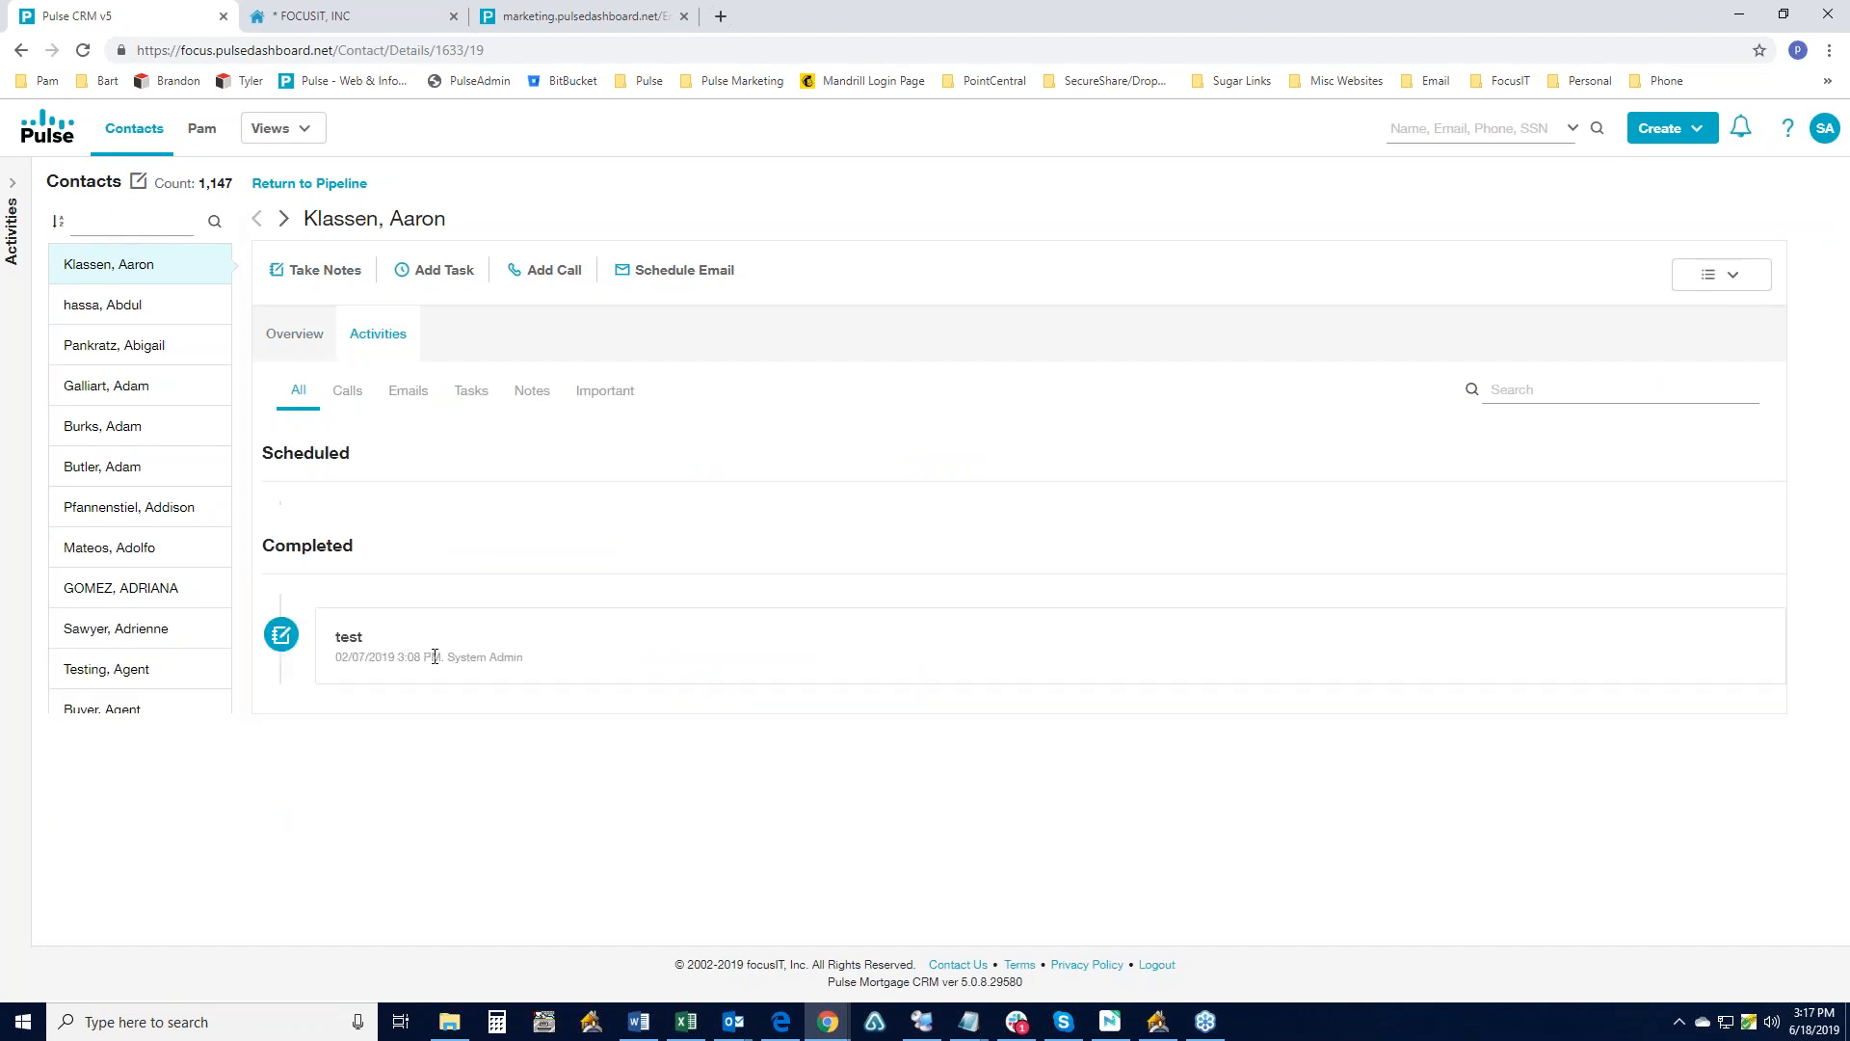
pyautogui.hotkey('alt', 'Tab')
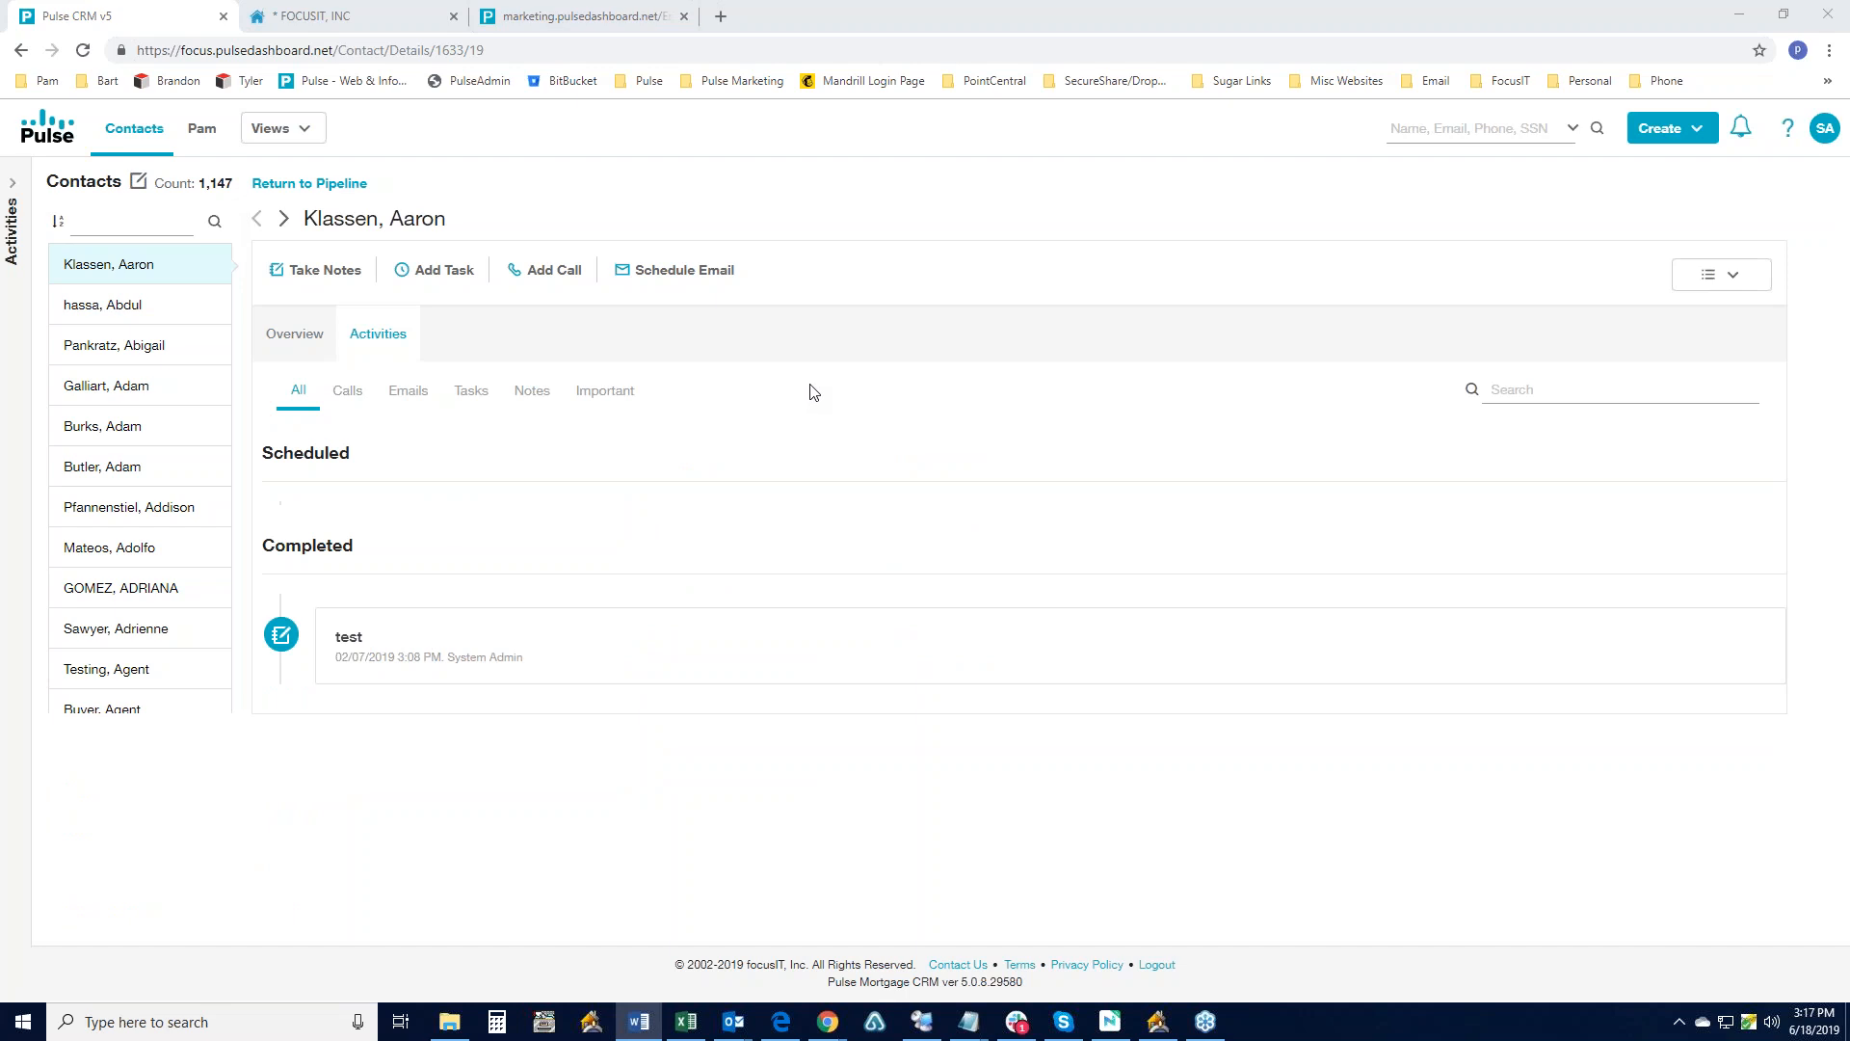
pyautogui.click(1828, 142)
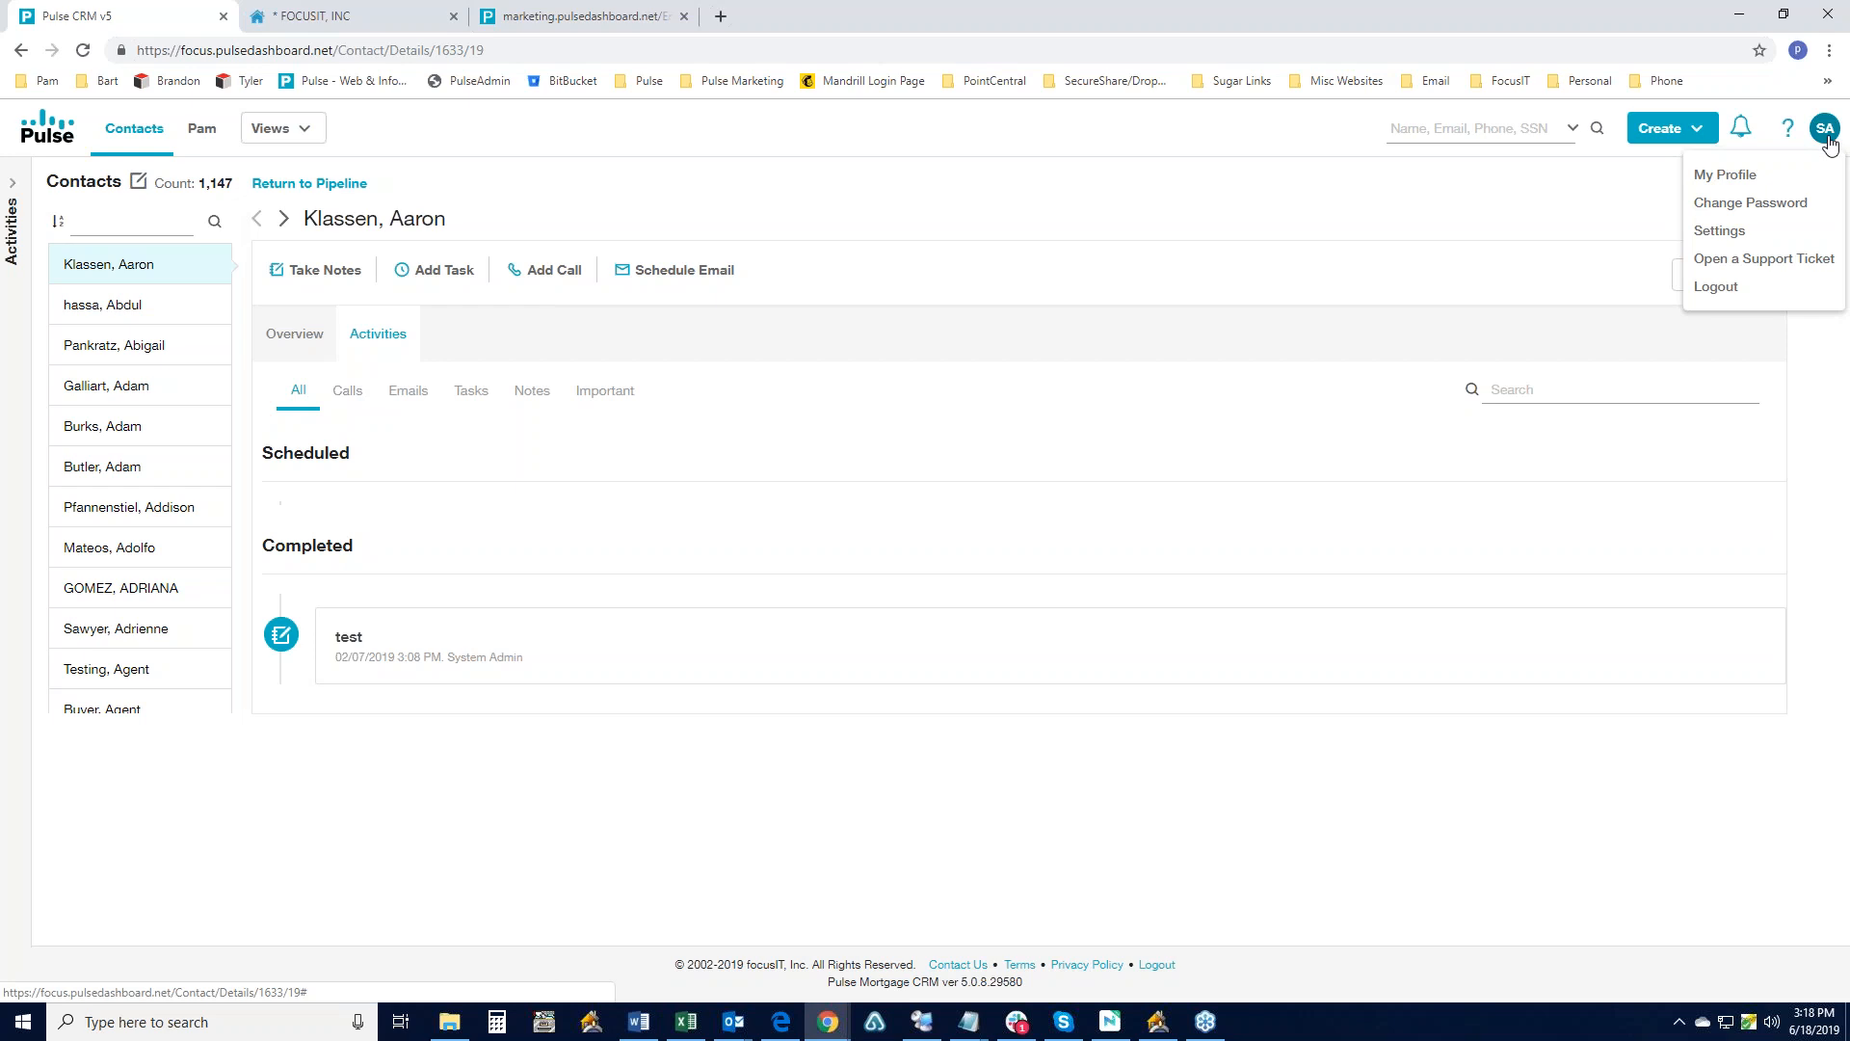
# - Review Settings and the Users list sorted by Assigned Role, then return to the 154-file Pipeline
pyautogui.click(1739, 232)
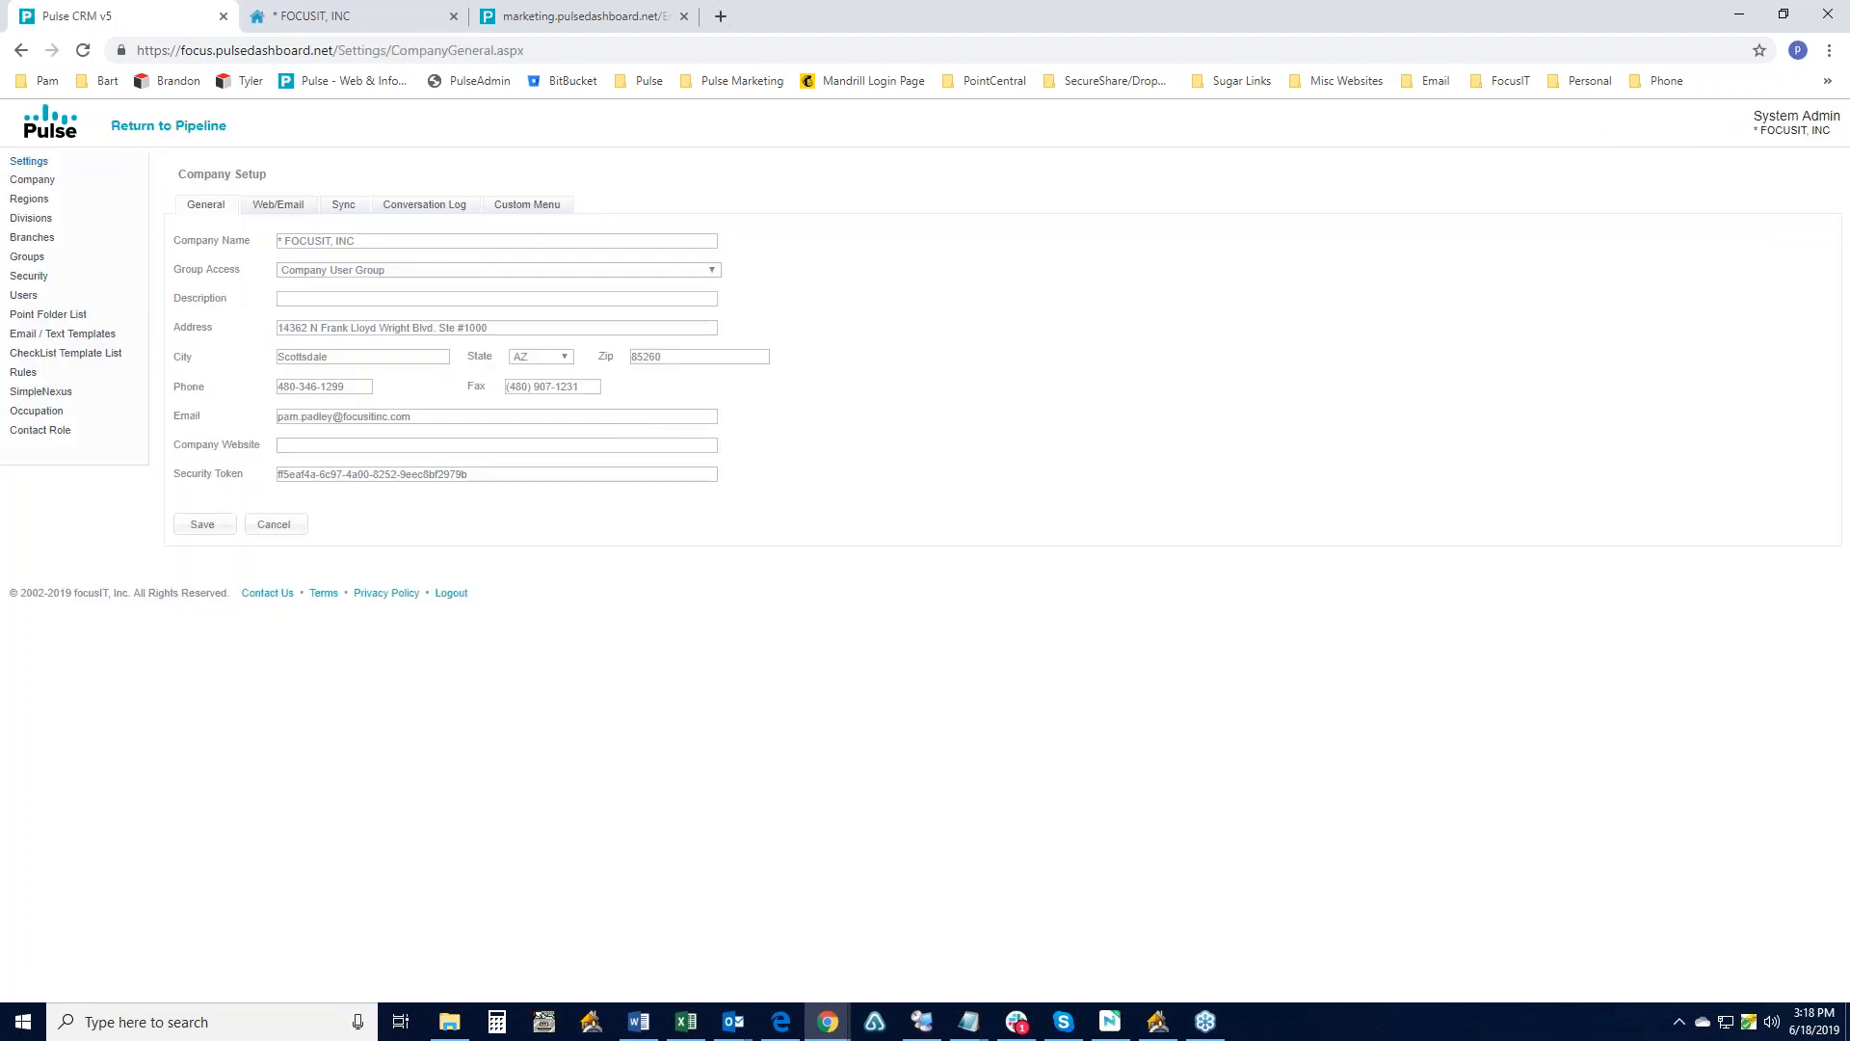
pyautogui.click(23, 294)
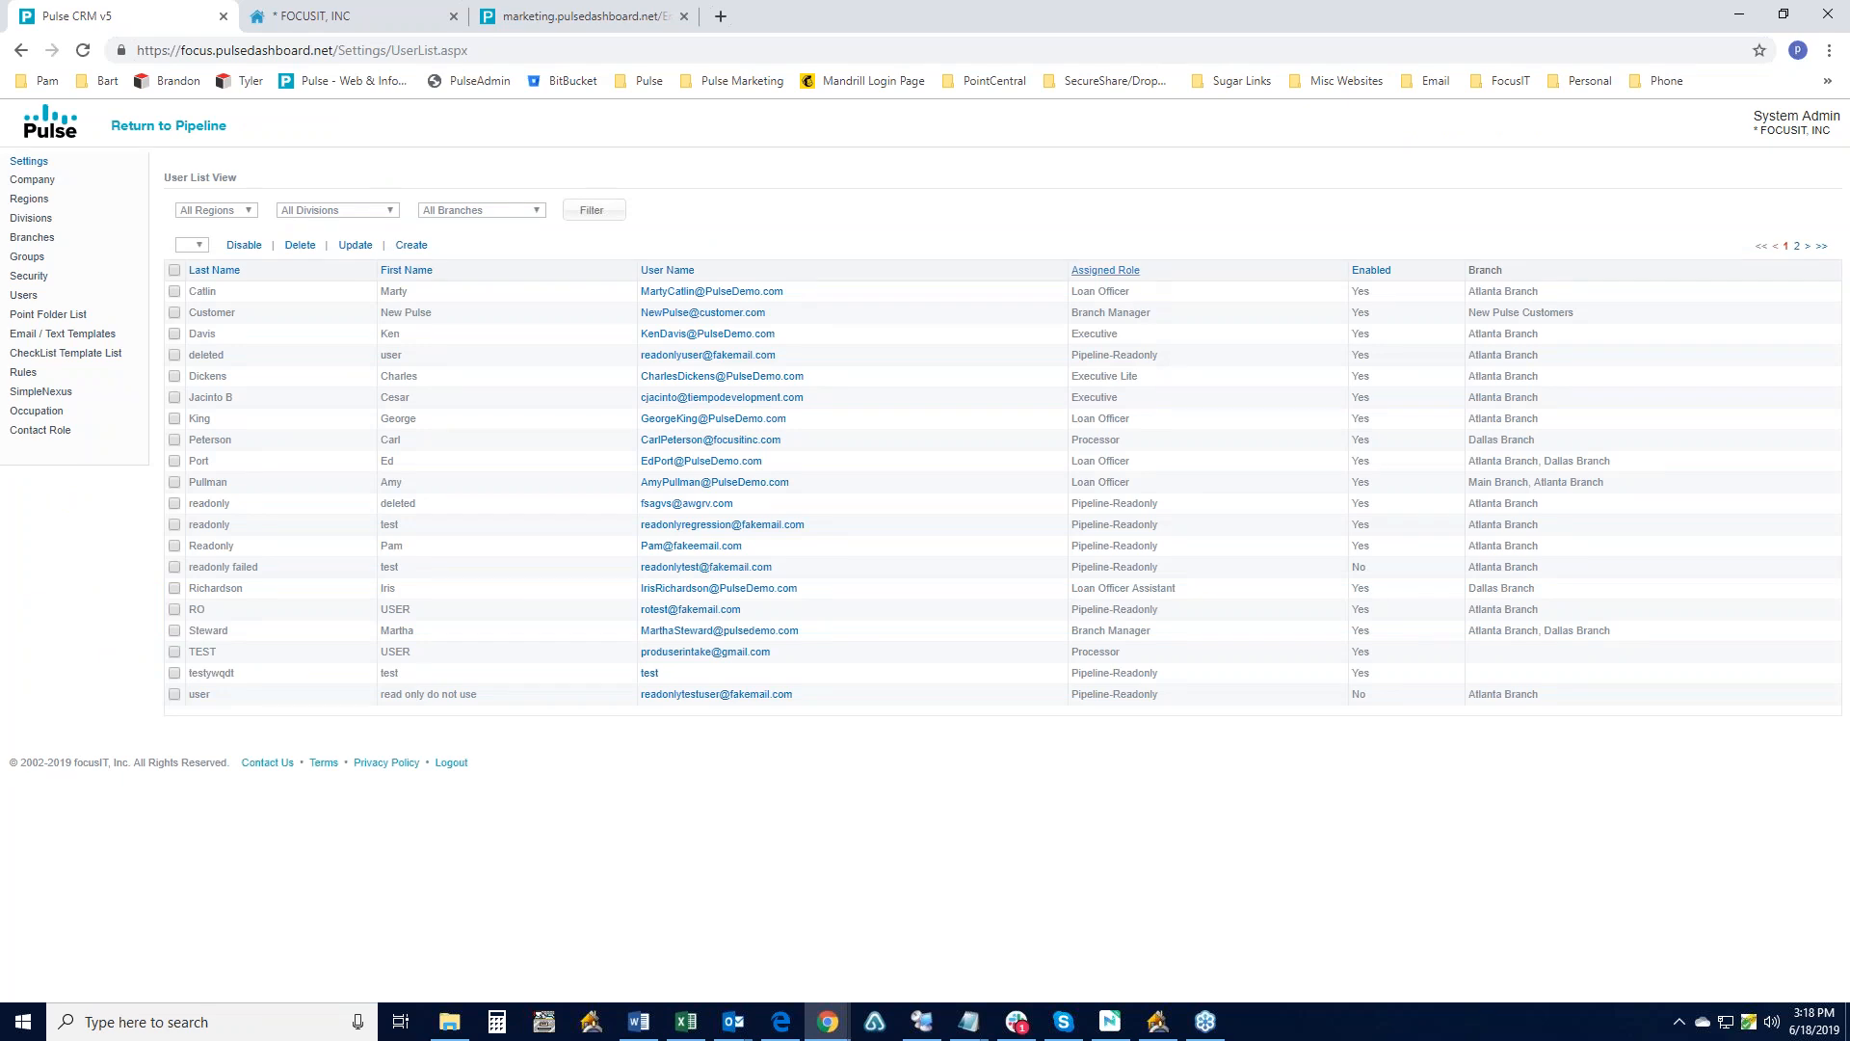
pyautogui.click(1134, 270)
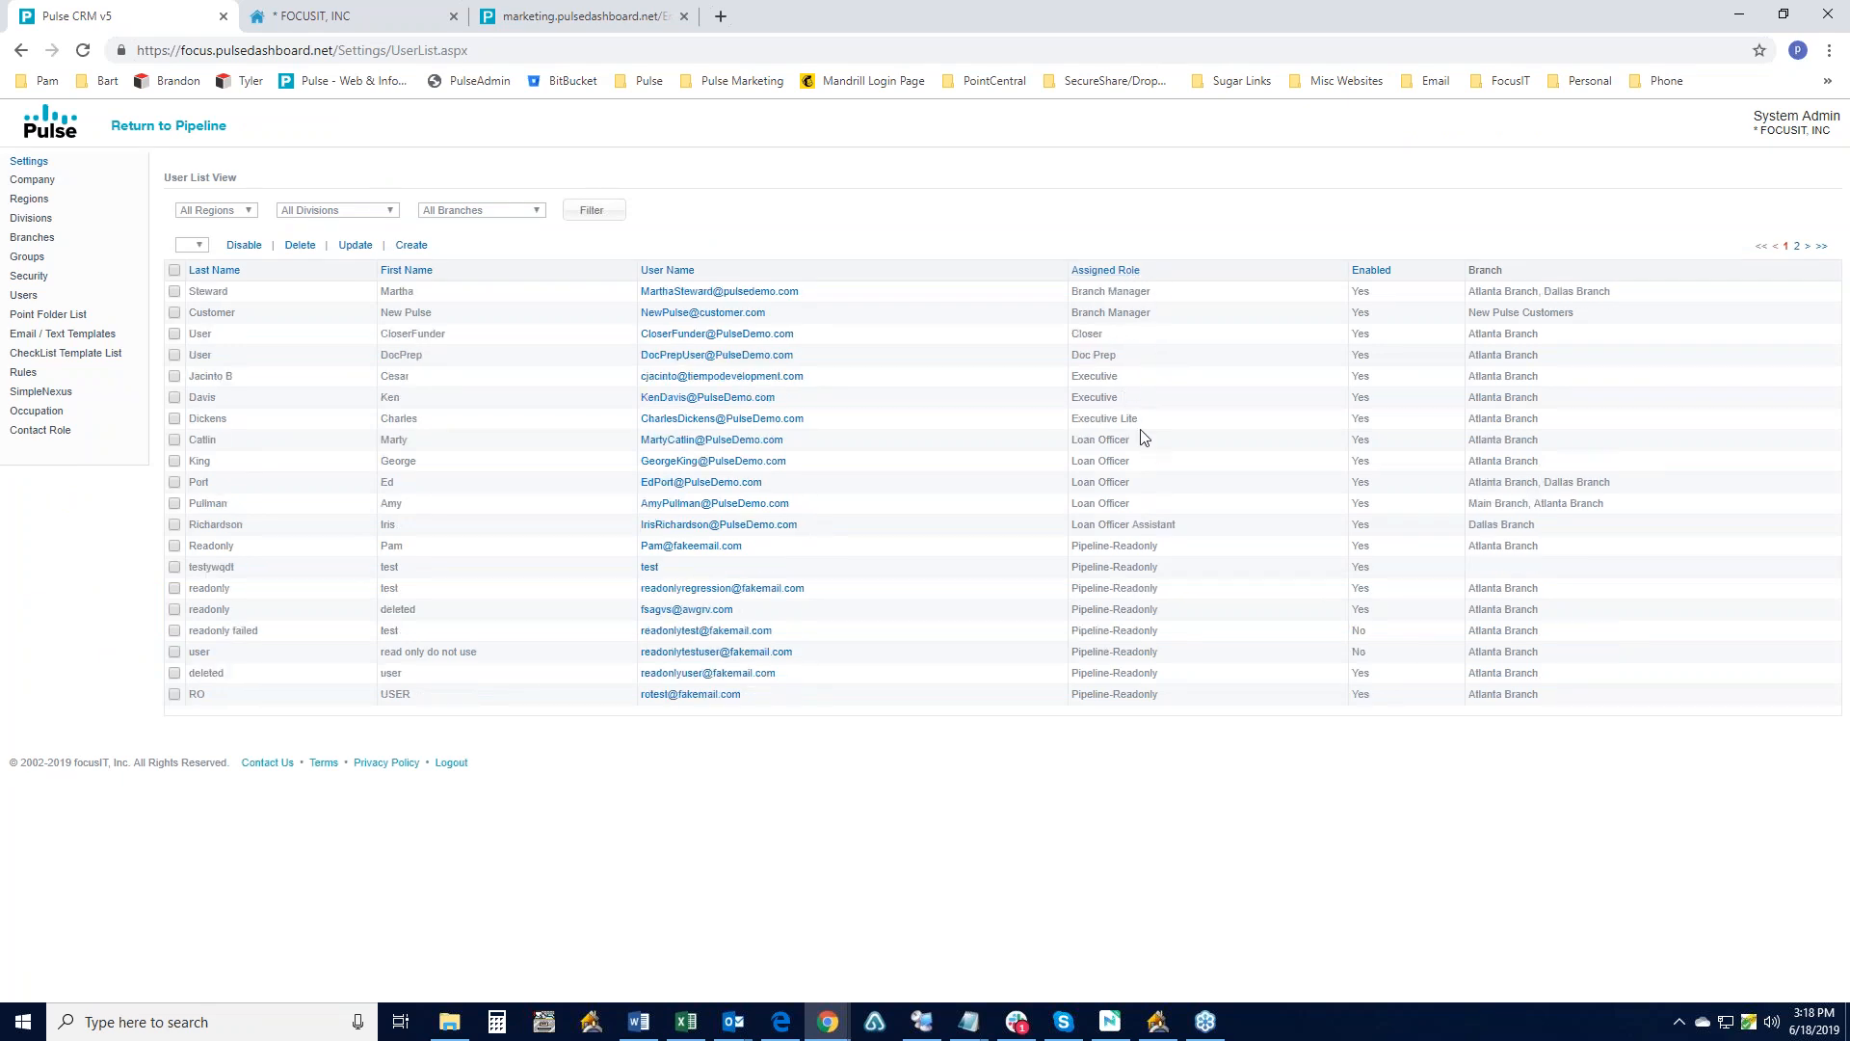
pyautogui.moveTo(1144, 424); pyautogui.dragTo(1066, 433)
pyautogui.click(124, 126)
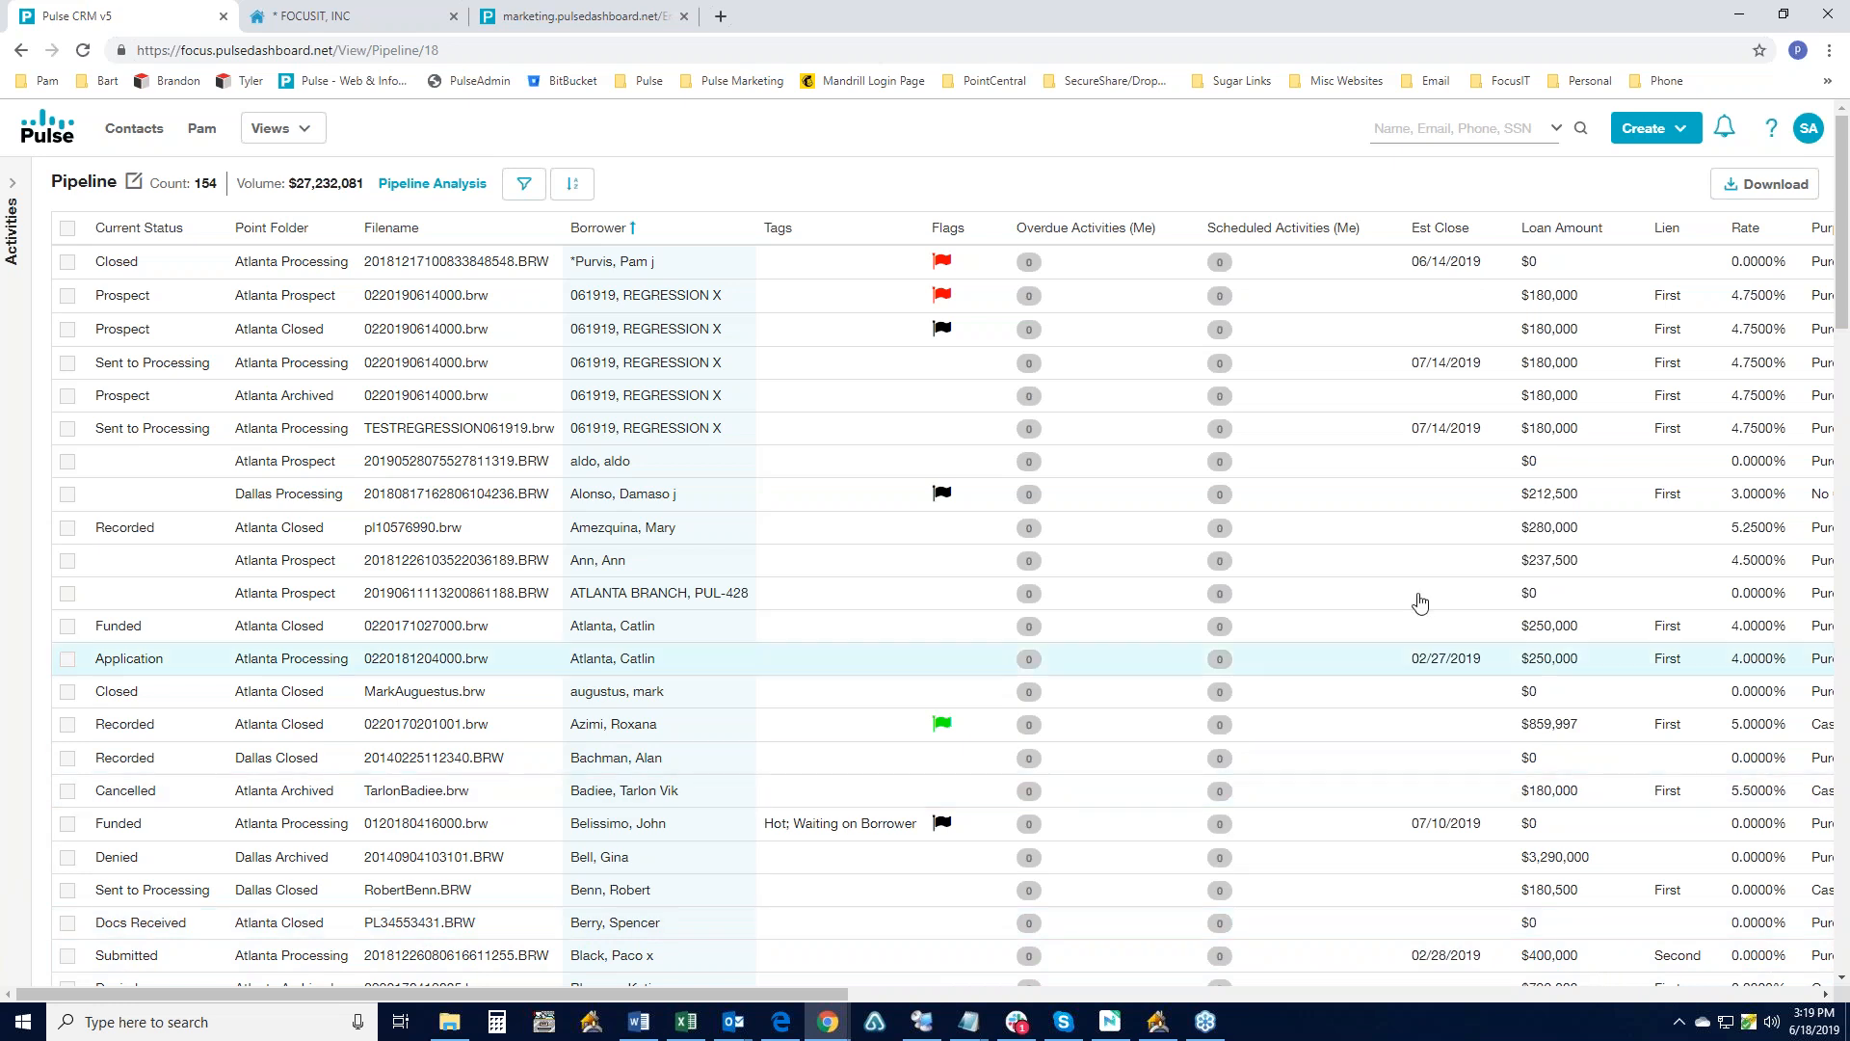
# - Start a live support chat from Quick Help, then close Quick Help and the Questions bubble
pyautogui.click(1772, 132)
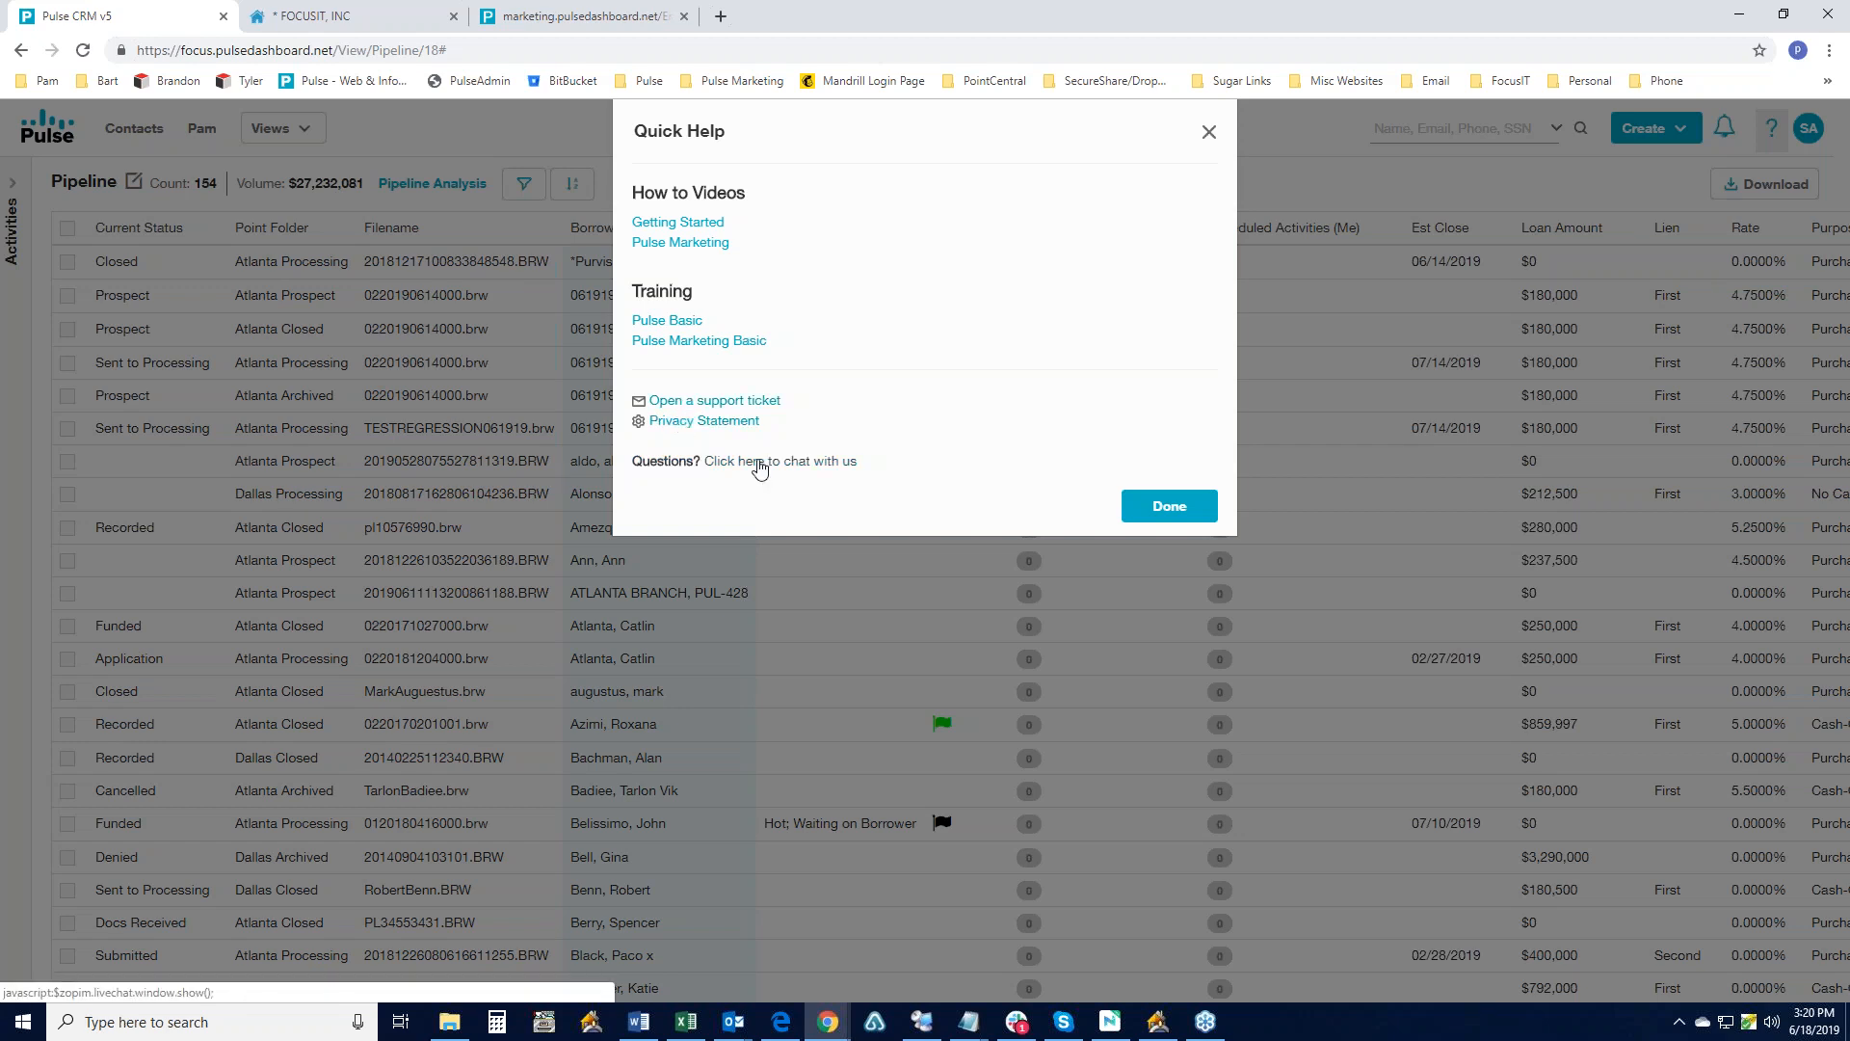
pyautogui.click(761, 465)
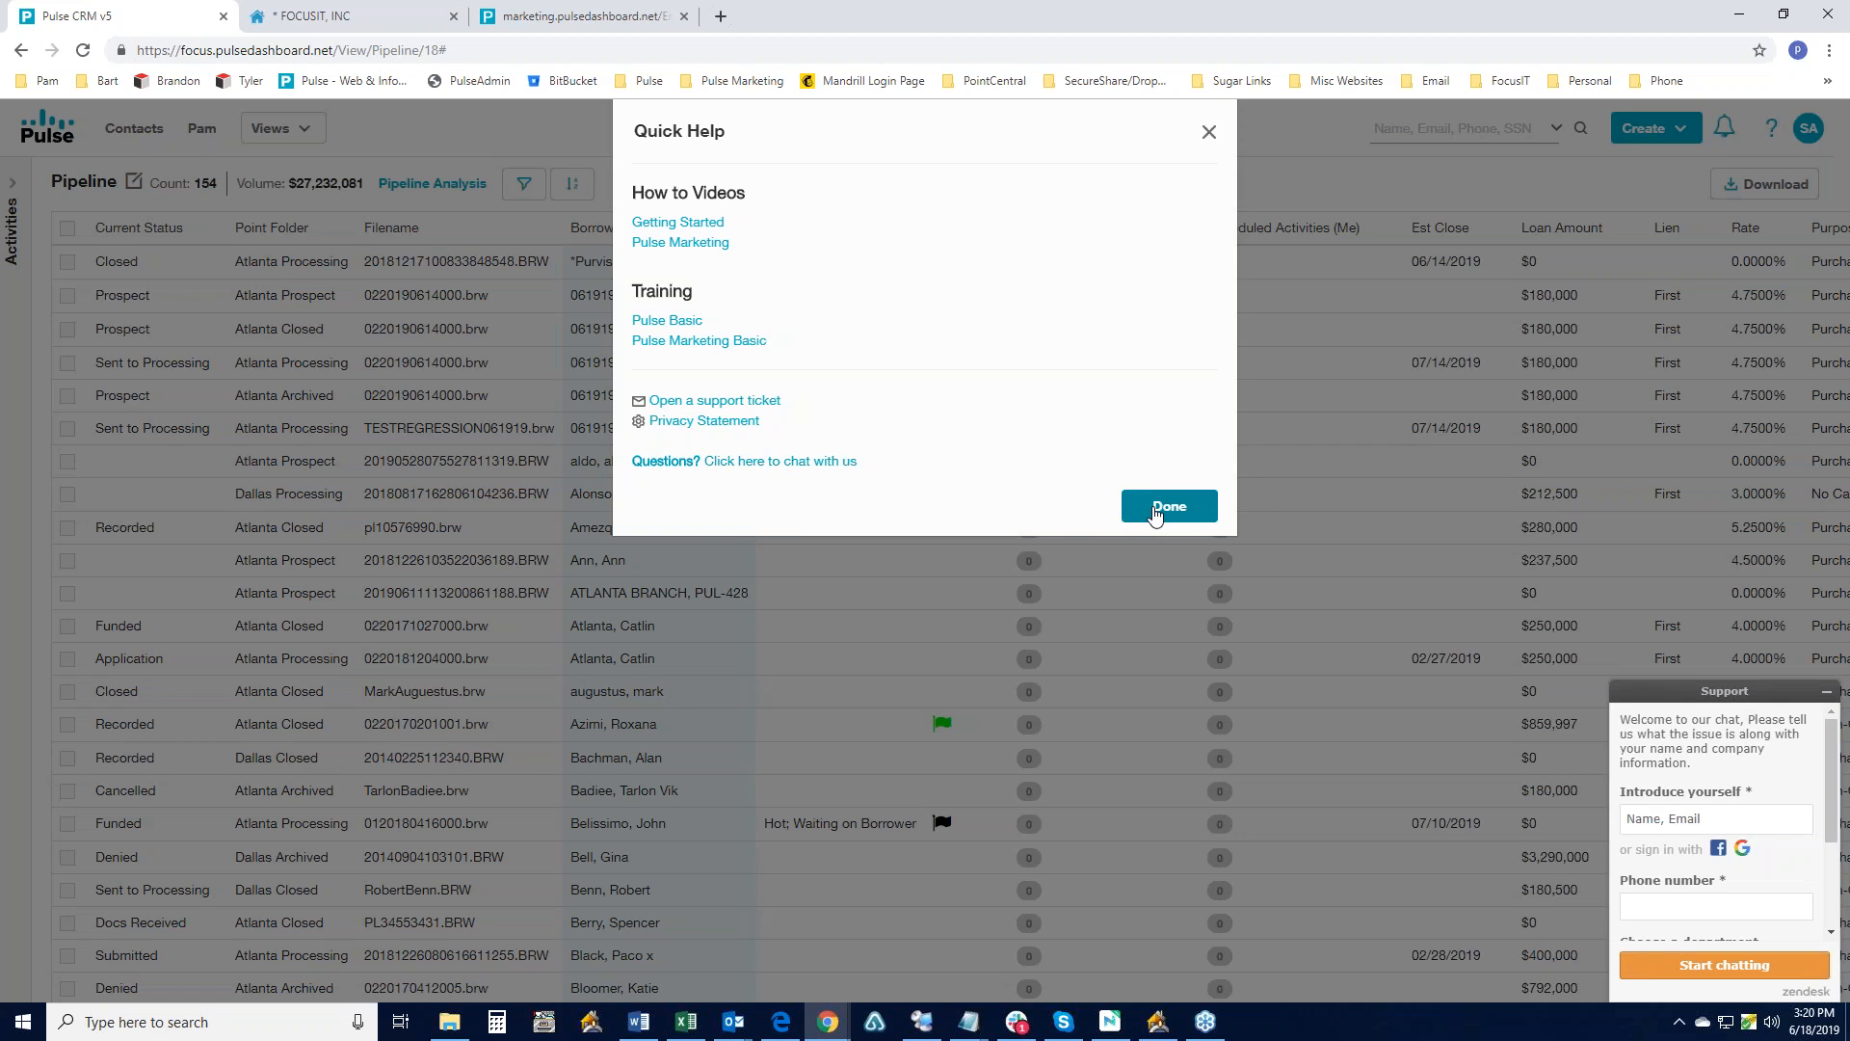
pyautogui.click(1156, 517)
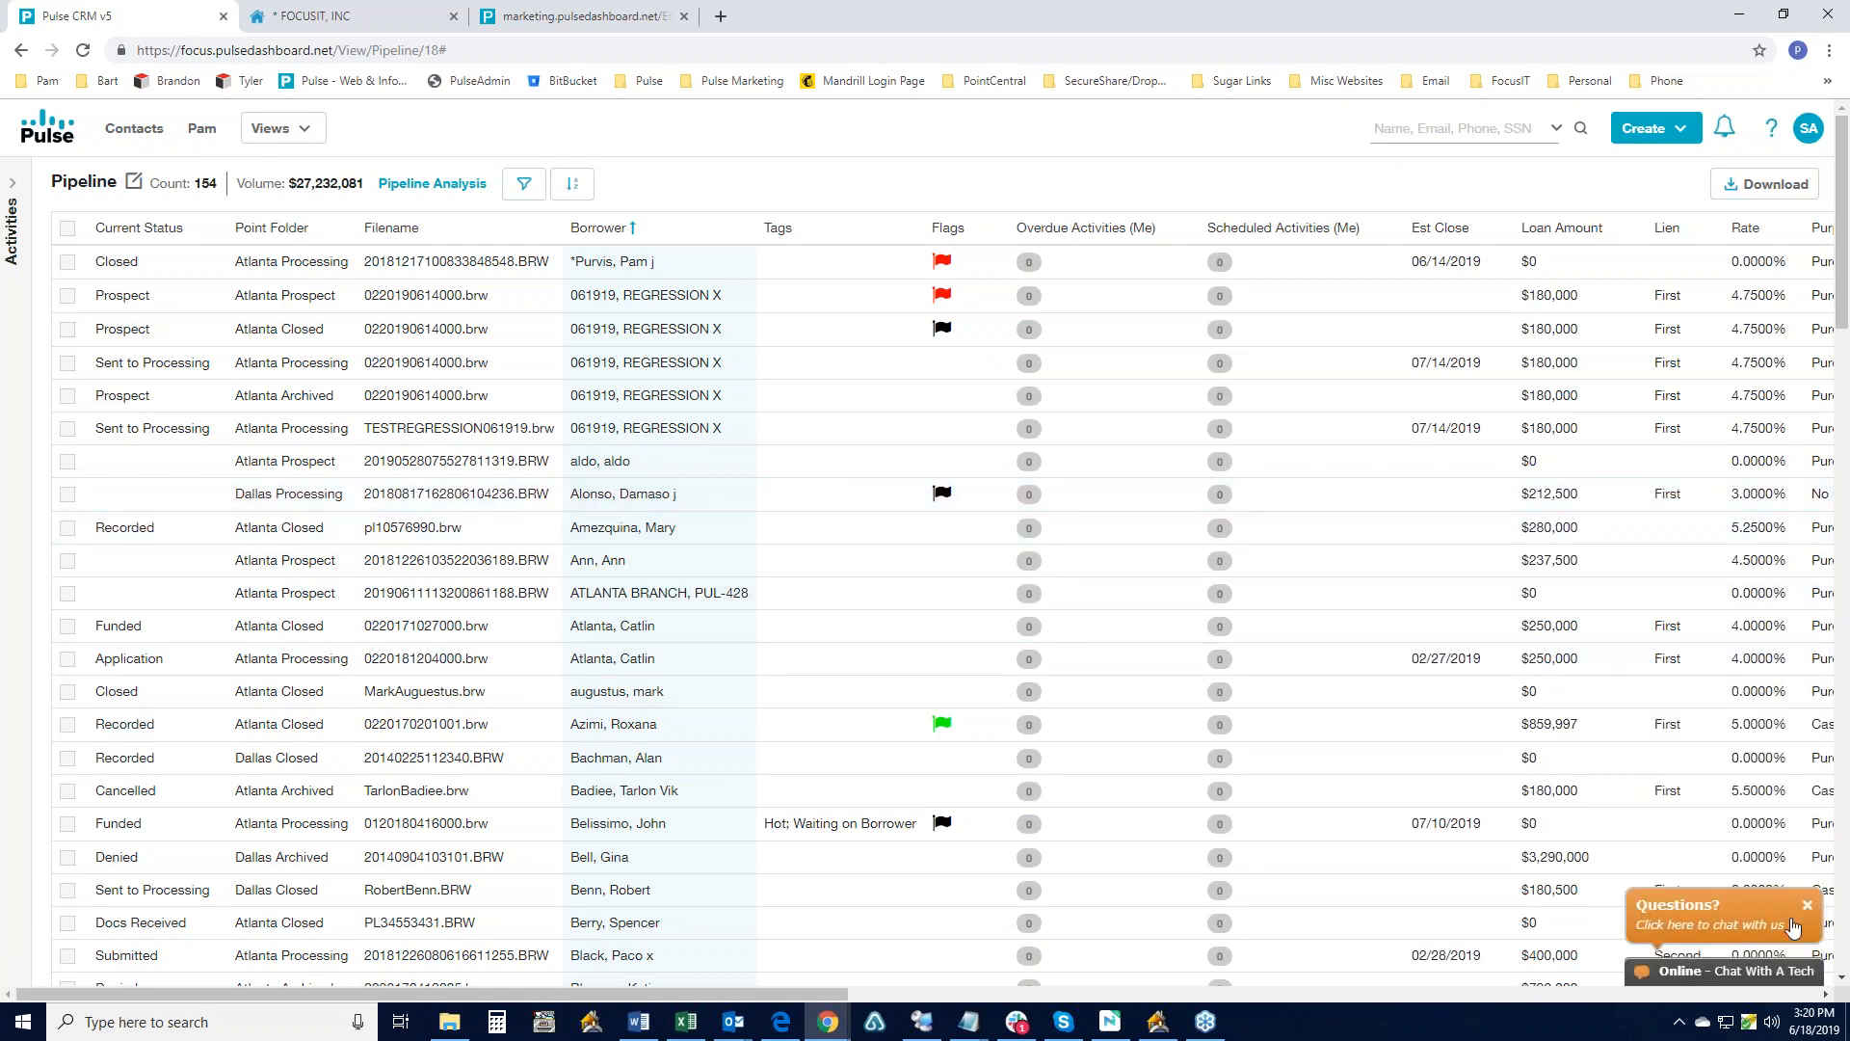
pyautogui.click(1808, 905)
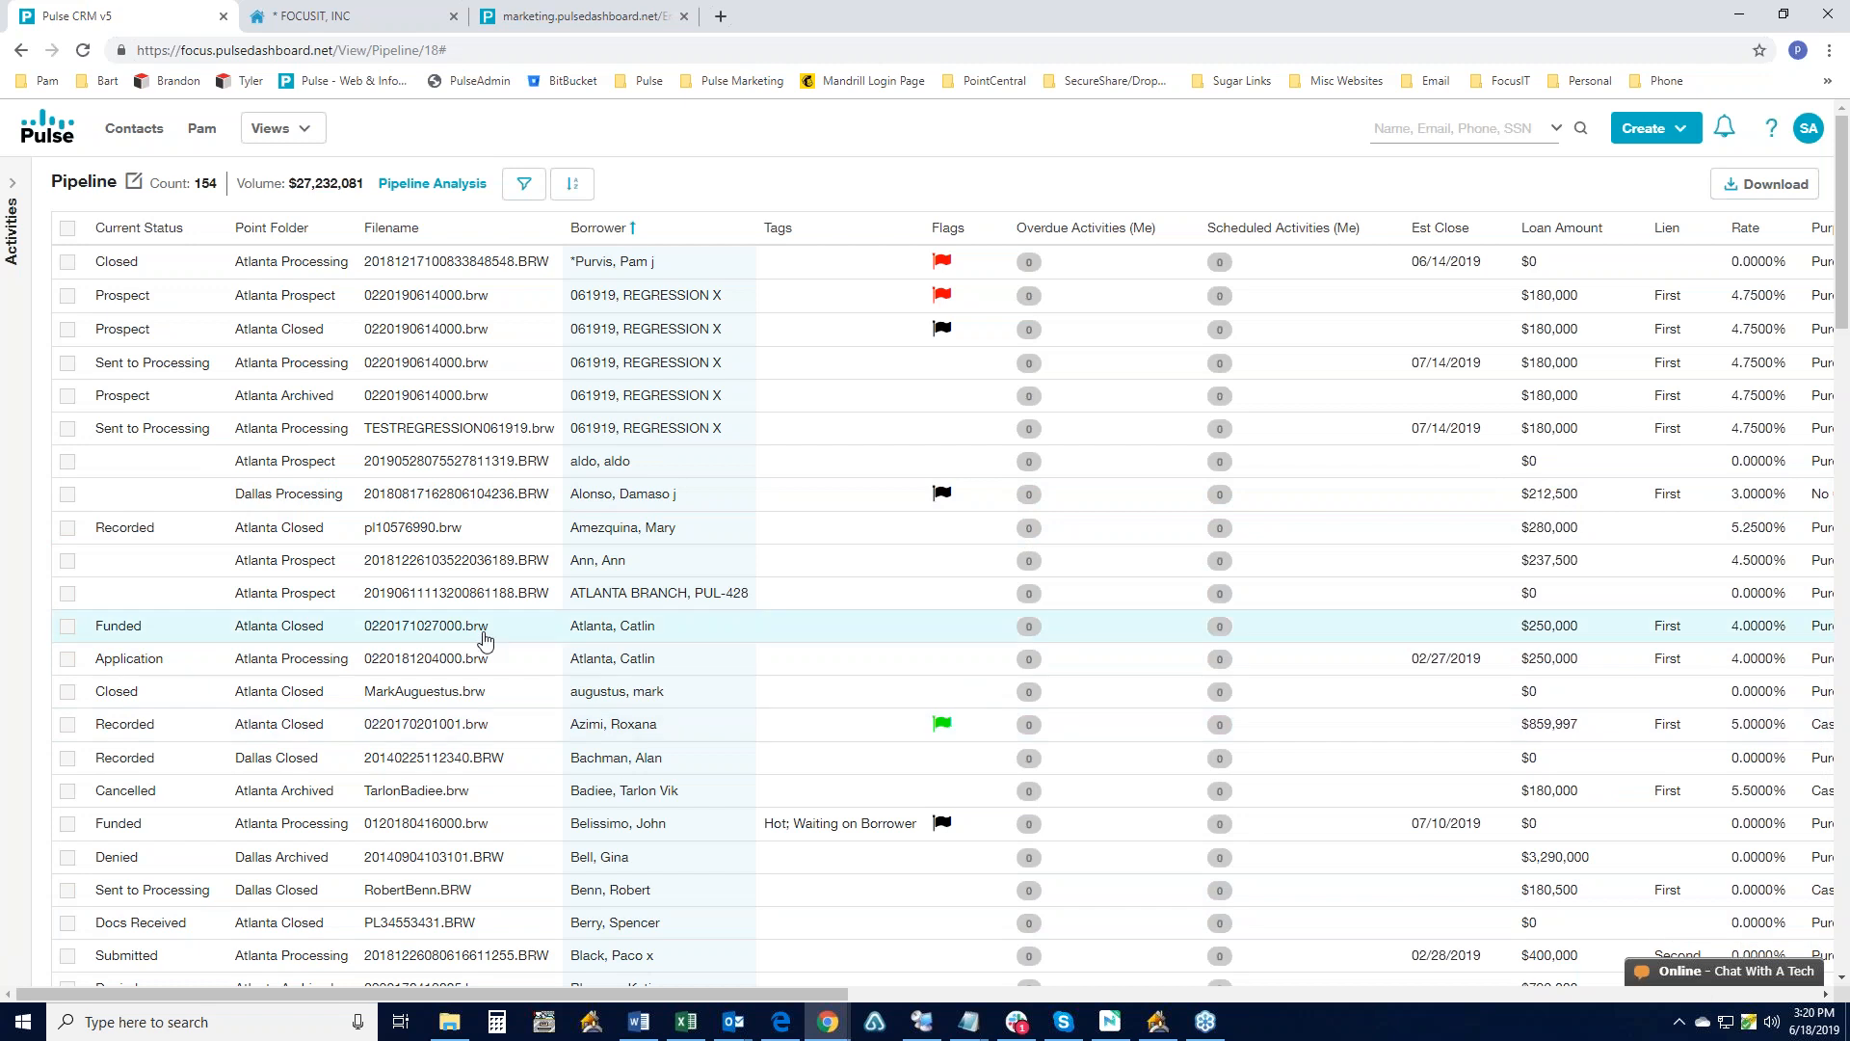